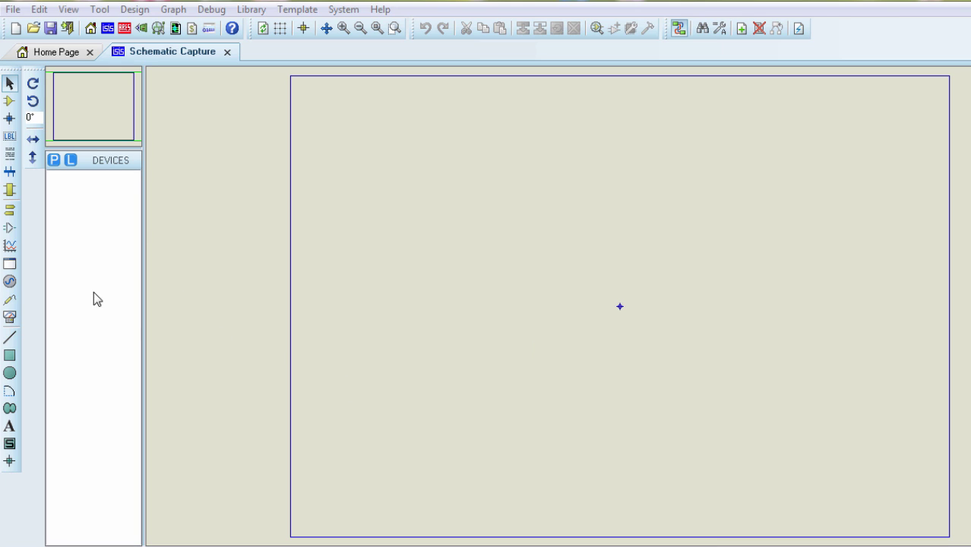
Step: Pick the PIC18F45K22 microcontroller using the keyword pic18f45k and place it in the middle of the schematic sheet
click(54, 161)
text(pic18f)
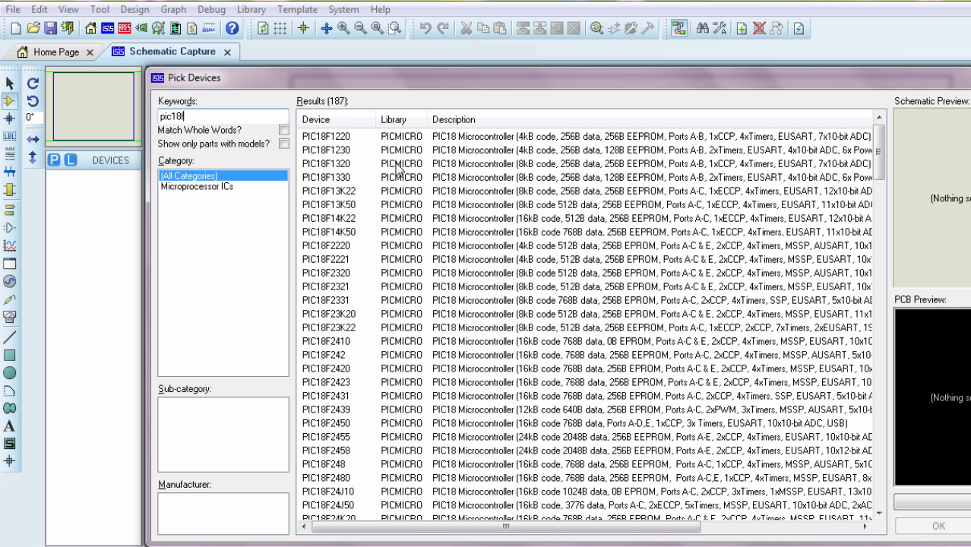
text(45)
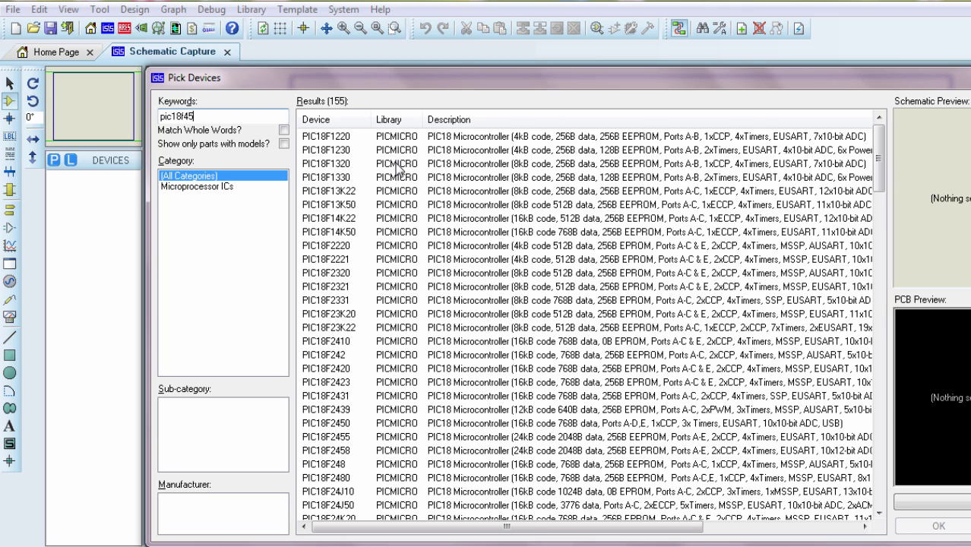
text(k)
click(393, 152)
click(268, 147)
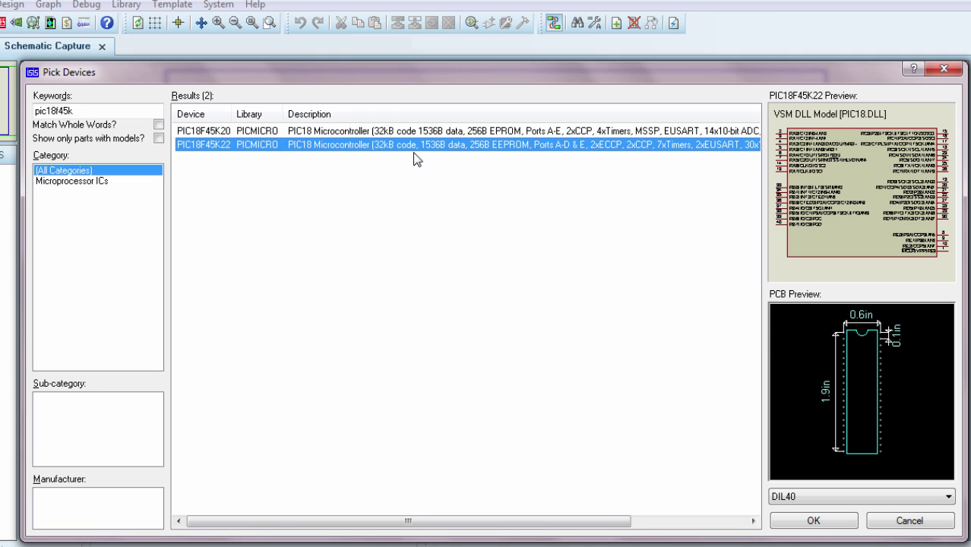
click(813, 520)
click(493, 298)
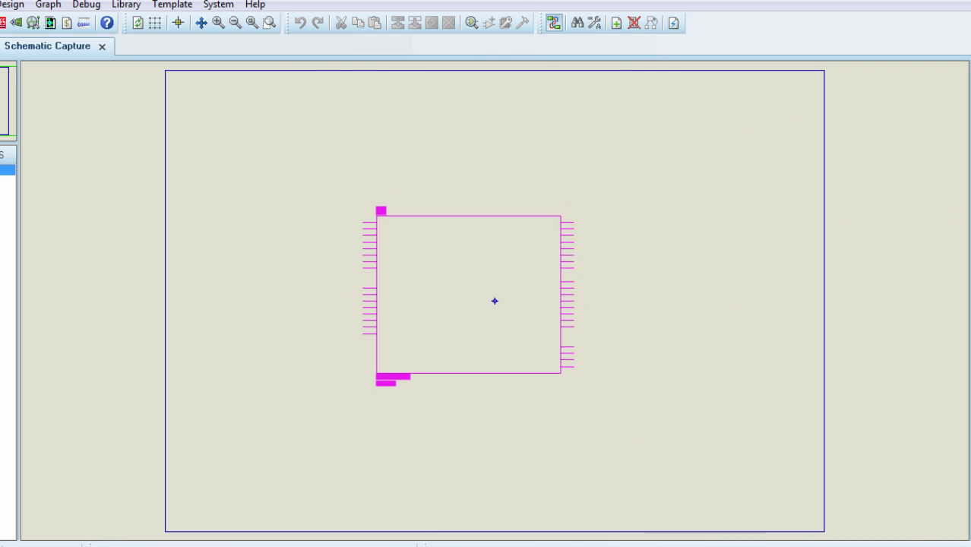
click(494, 300)
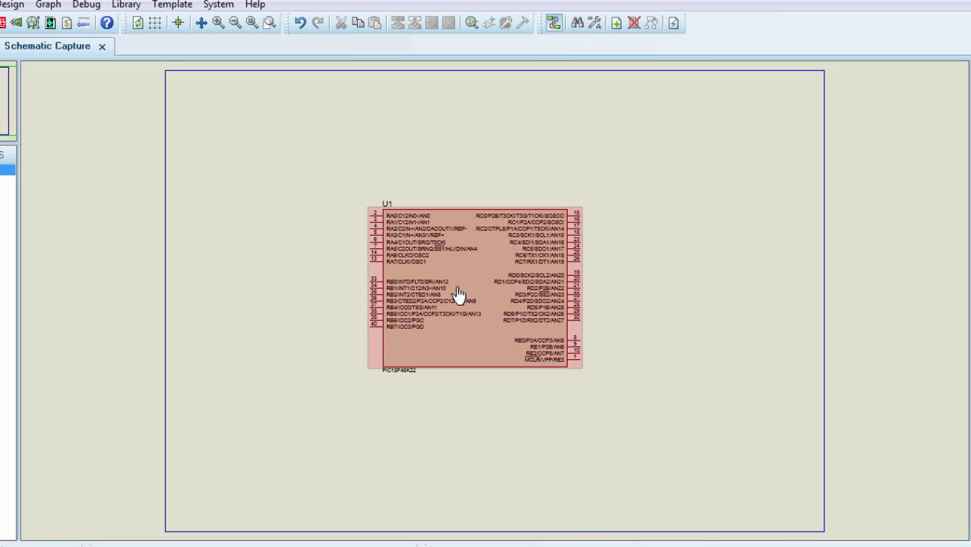
Step: Search the device library for lcd and pick the LM016L 16x2 alphanumeric LCD
click(15, 157)
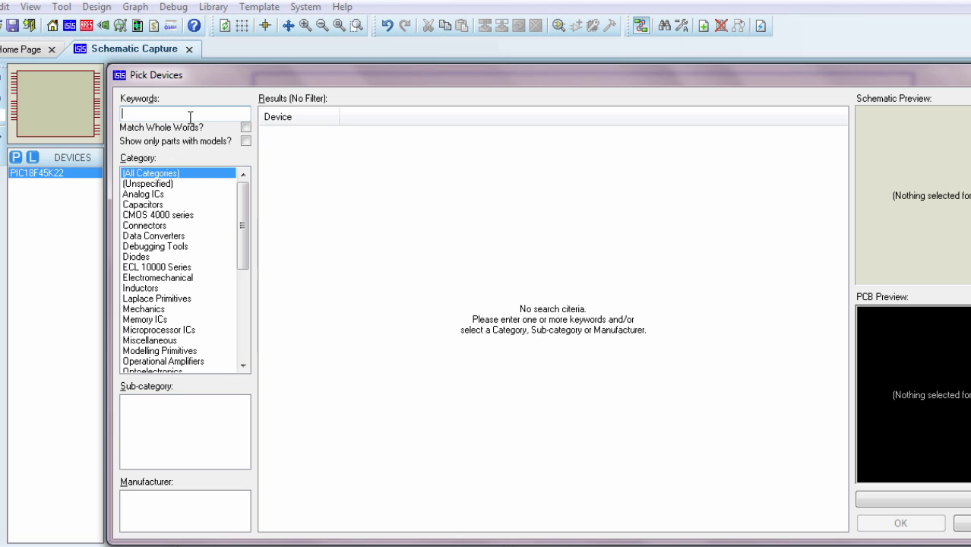
text(lcd)
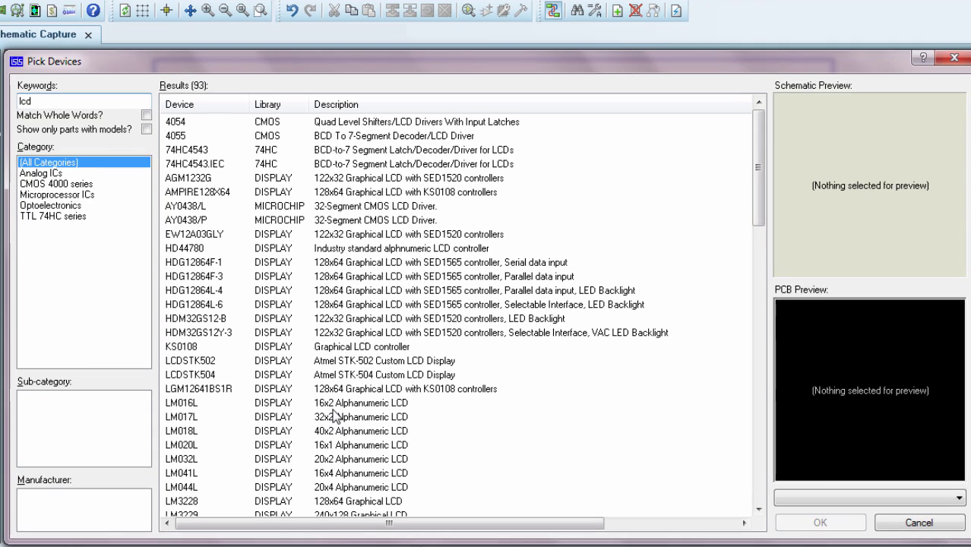
click(334, 404)
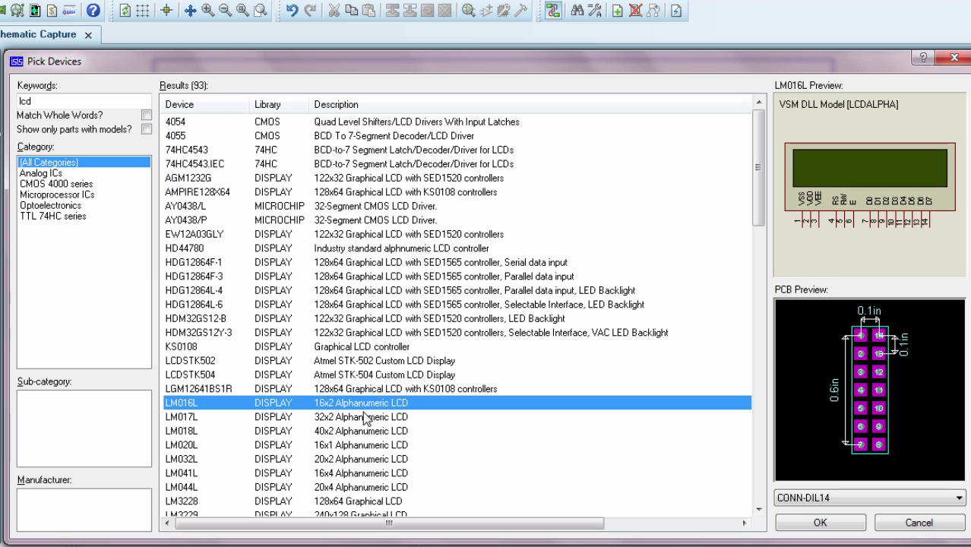
Step: Search for keypad, pick KEYPAD-PHONE and place it to the left of the microcontroller
double_click(65, 99)
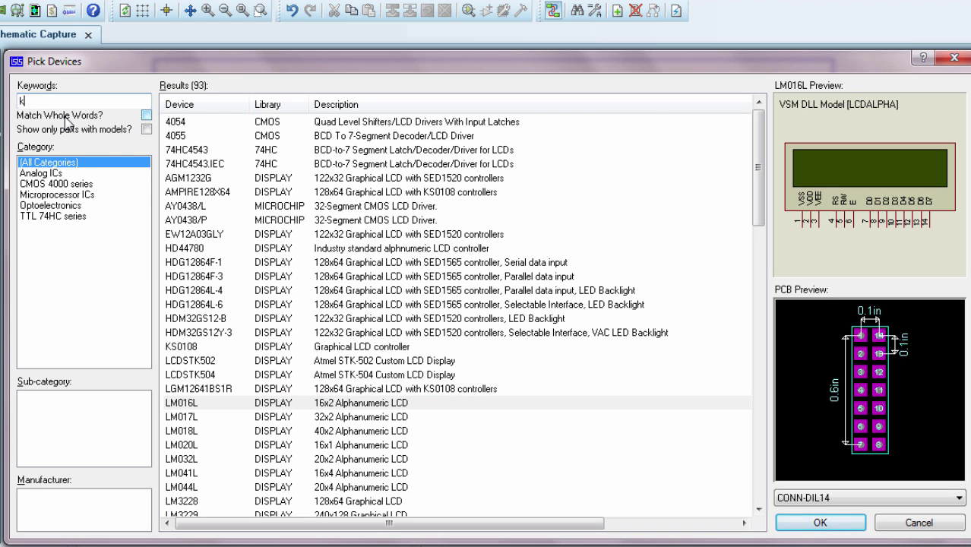
text(keypad)
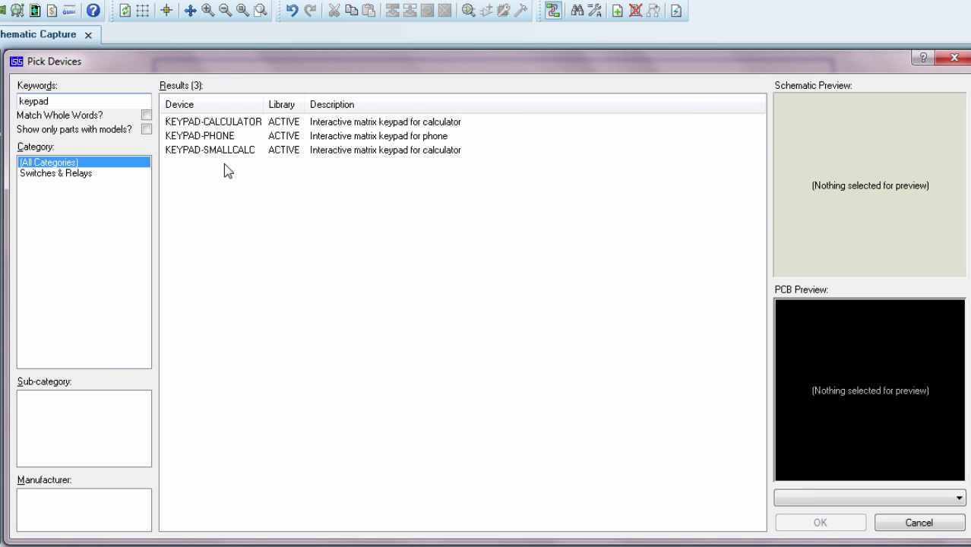
click(292, 139)
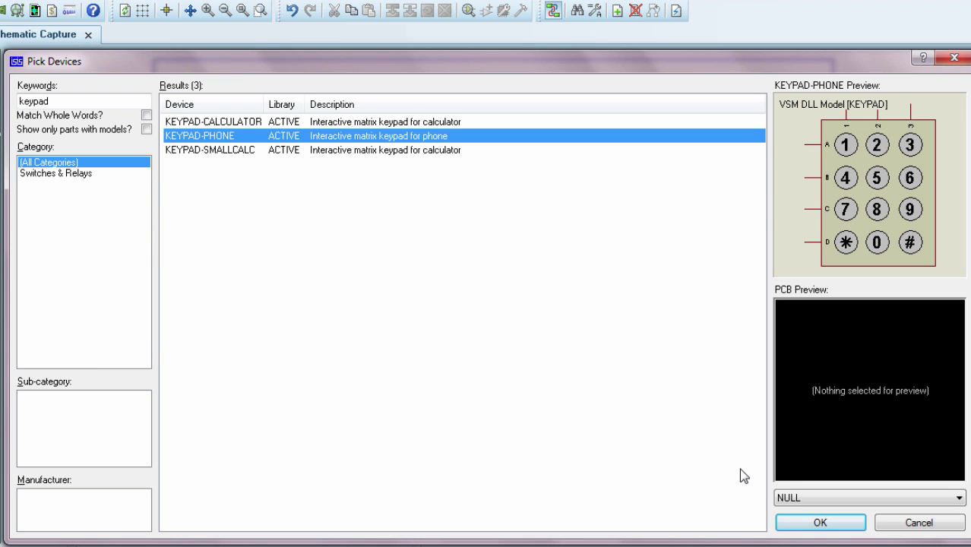
click(819, 522)
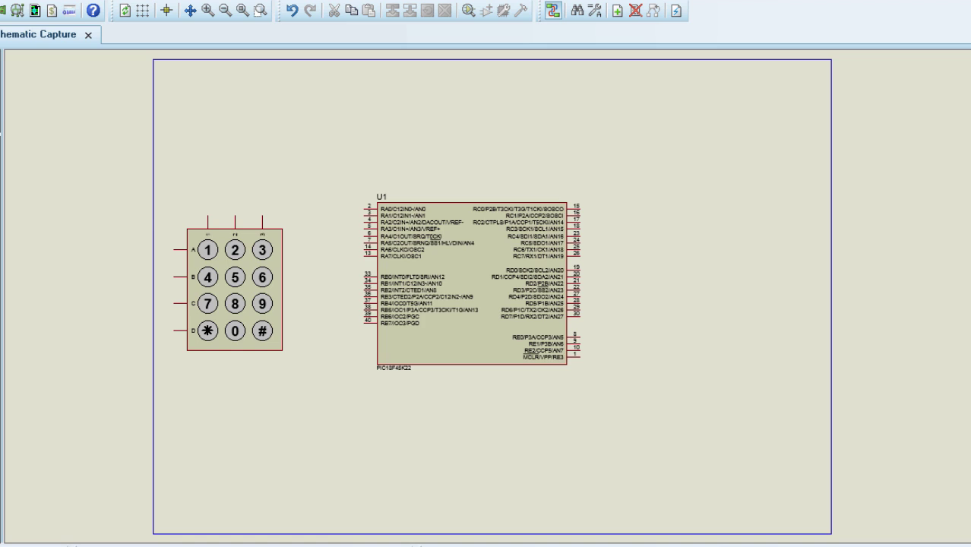
Step: Pick the LM35 temperature sensor and the BC108 NPN transistor from the BIPOLAR library, using keywords lm35 and bc108
key(p)
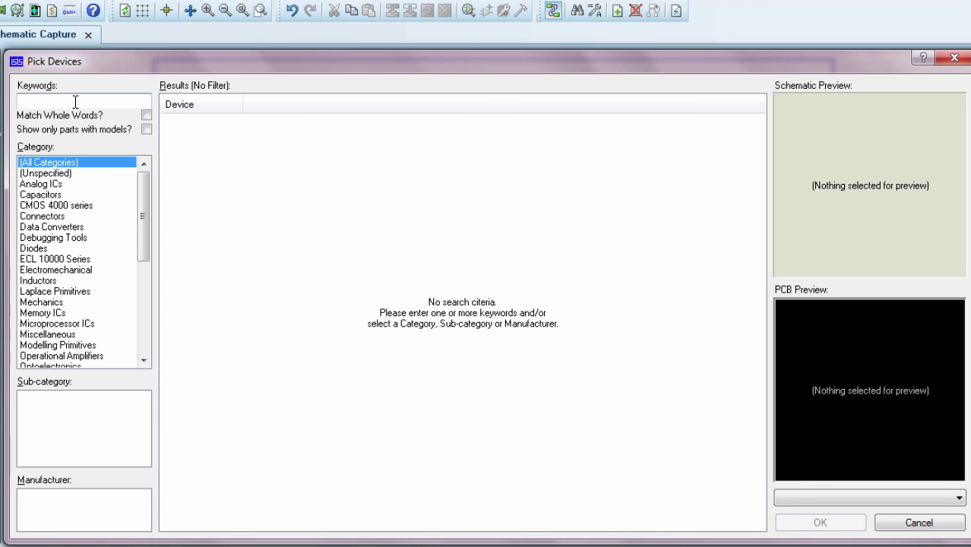
text(lm35)
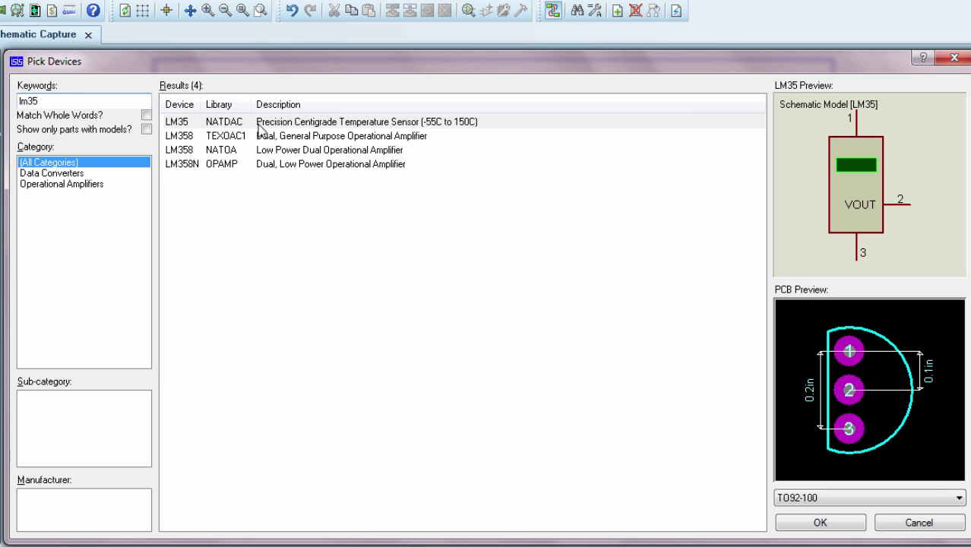
click(303, 123)
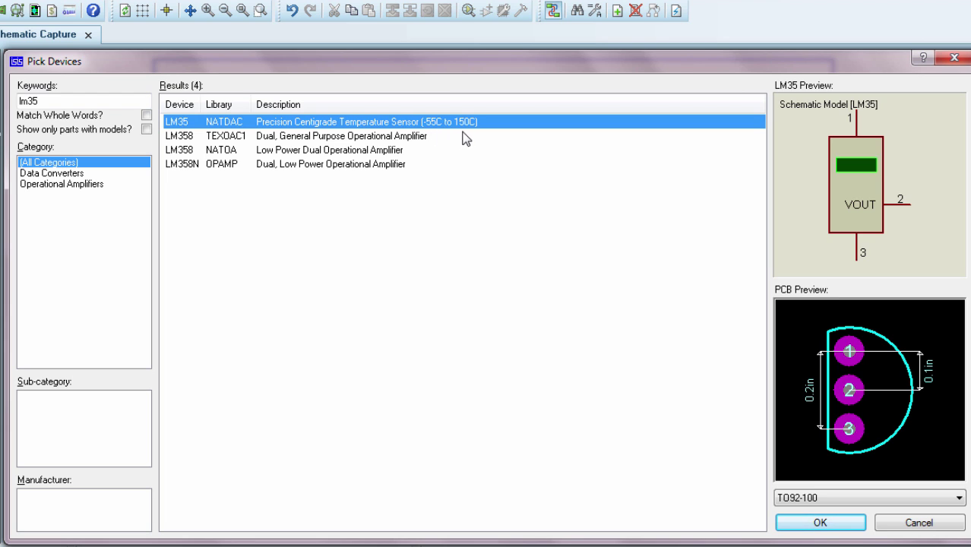
double_click(29, 100)
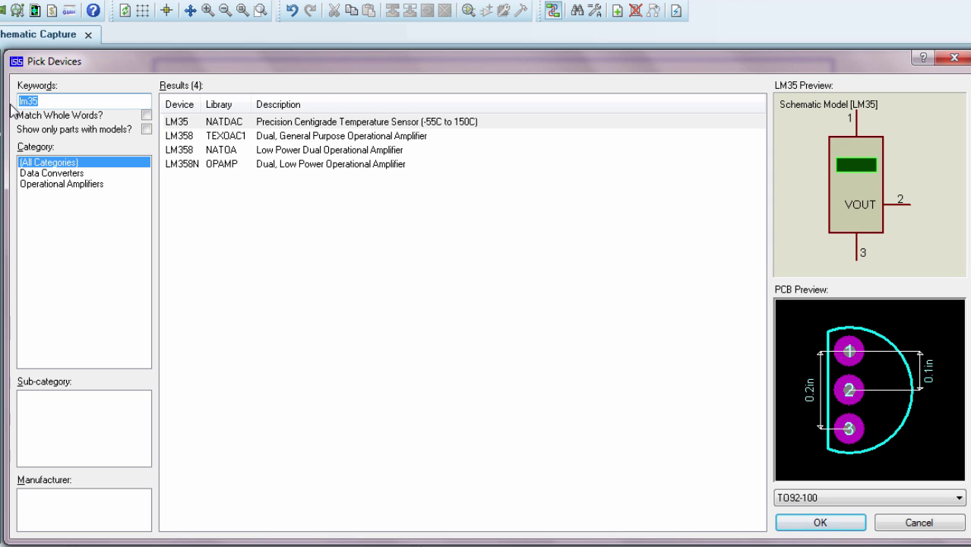
text(bc108)
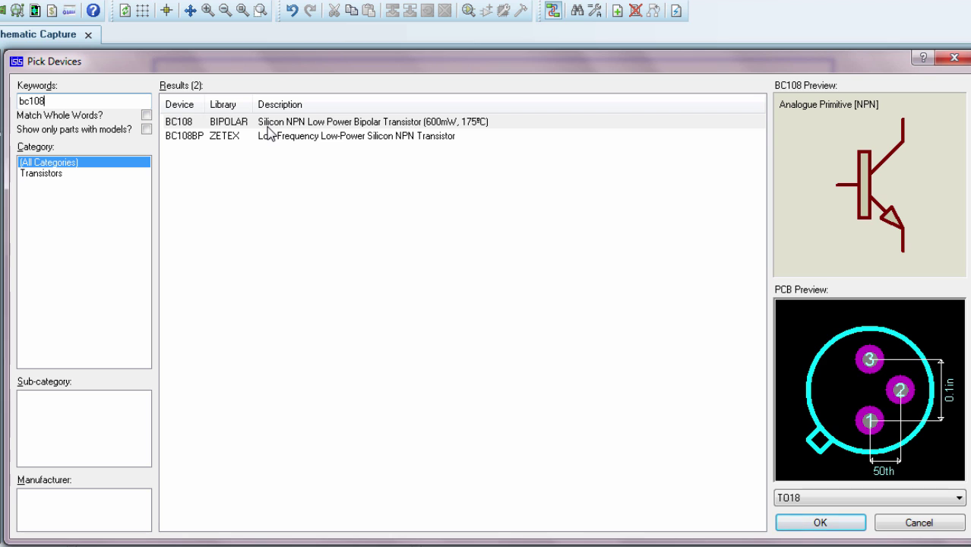
click(180, 122)
Step: Pick the animated RELAY model and the simple DC MOTOR from the ACTIVE library, using keywords relay and motor
double_click(23, 101)
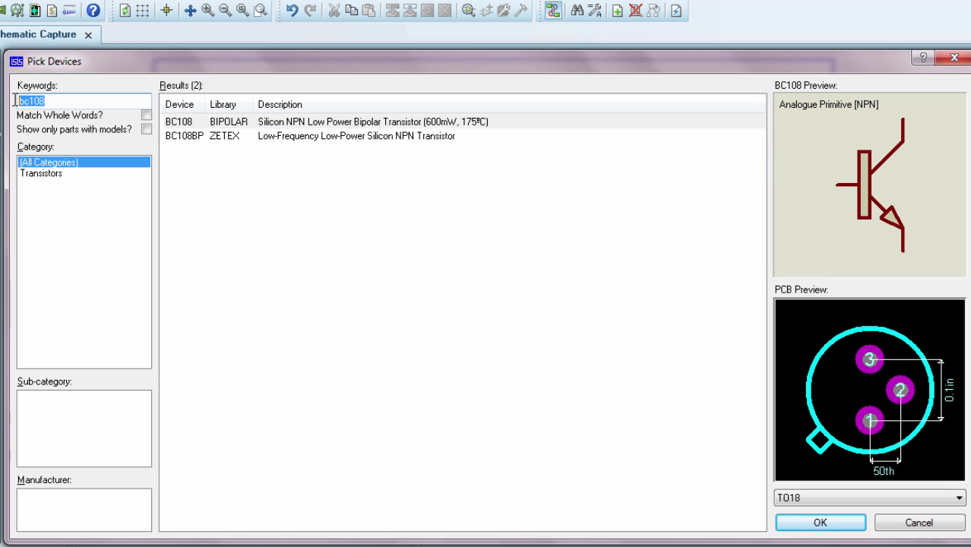
text(relay)
click(315, 515)
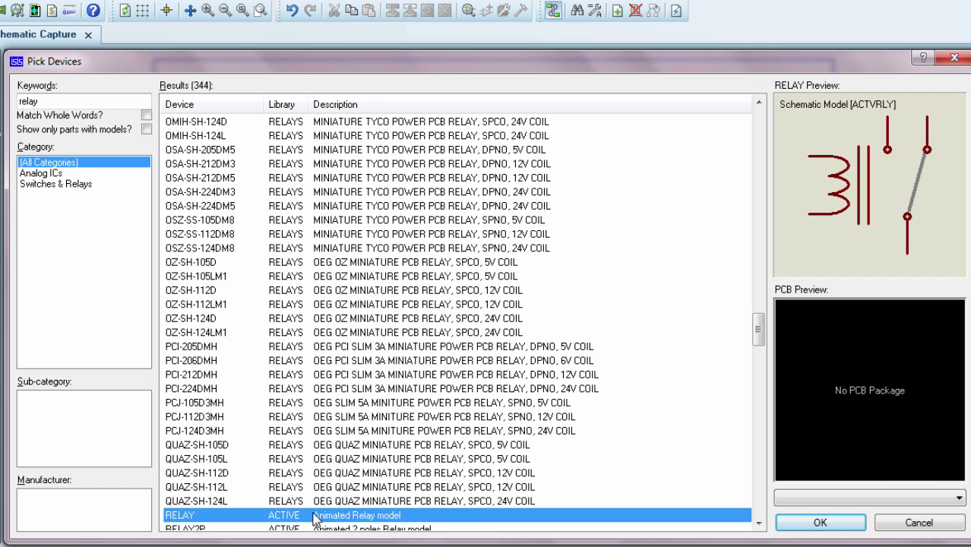
scroll(316, 487, down, 1)
double_click(23, 101)
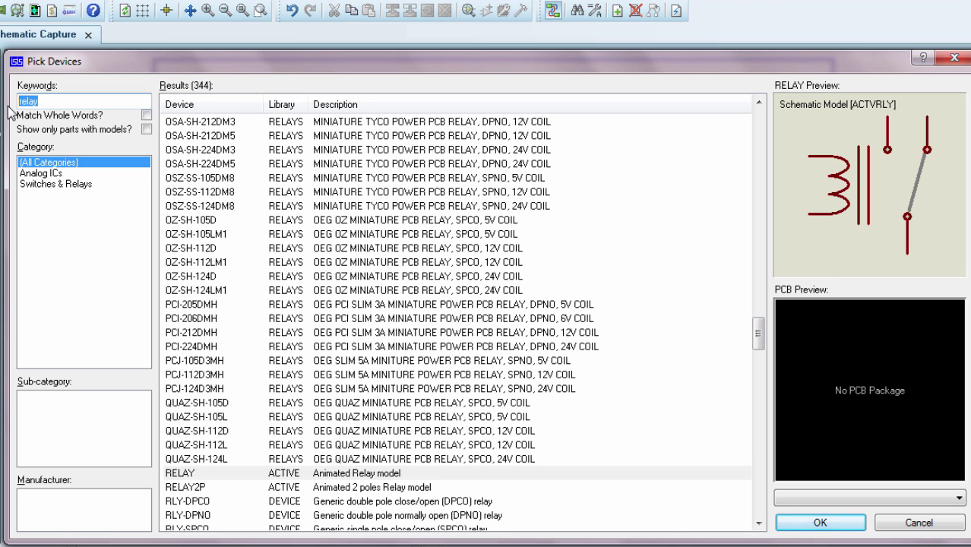
text(motor)
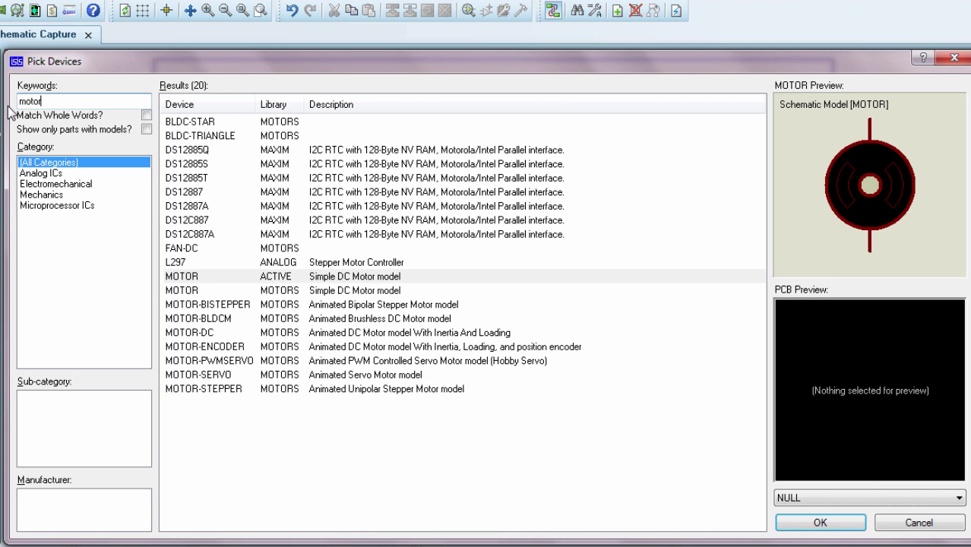
click(314, 296)
click(319, 277)
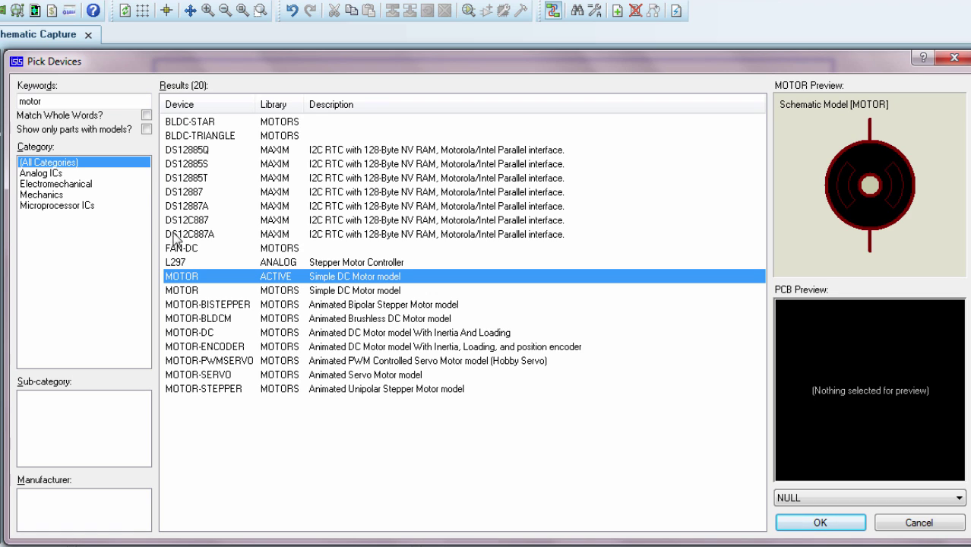
Step: Pick the 1N4004 diode from the DIODESINC library and the SPST push BUTTON, using keywords 1n4004 and push
drag(69, 104, 15, 107)
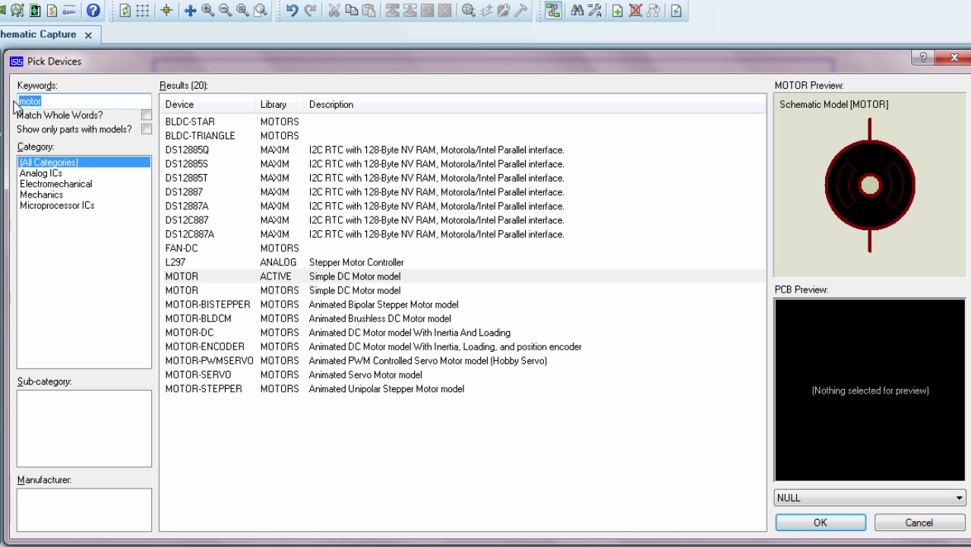
text(1n4004)
key(Tab)
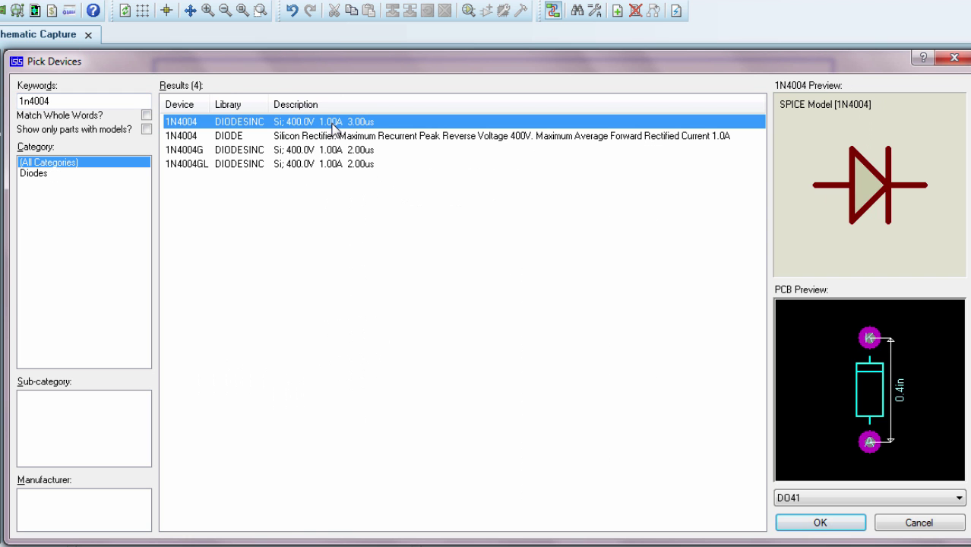
double_click(24, 101)
drag(25, 101, 13, 101)
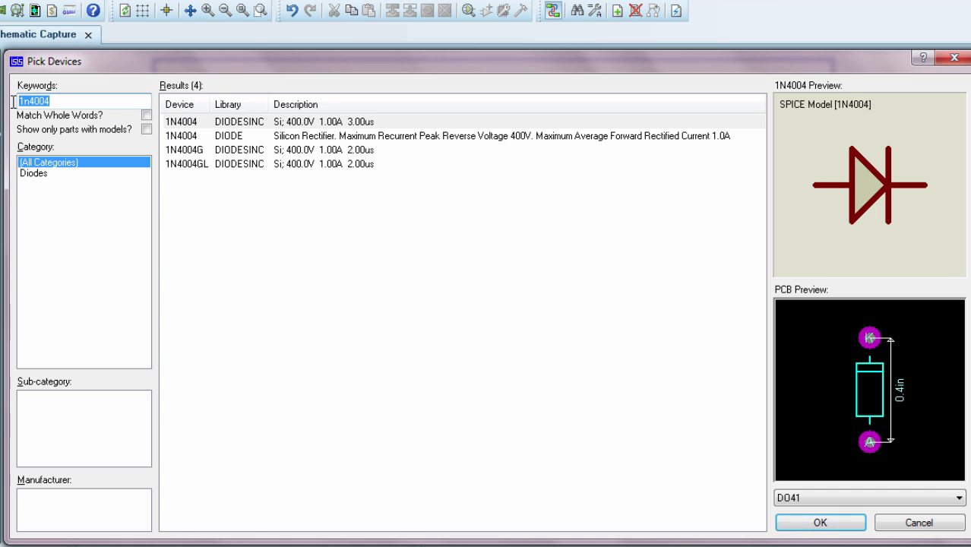
text(push)
click(247, 135)
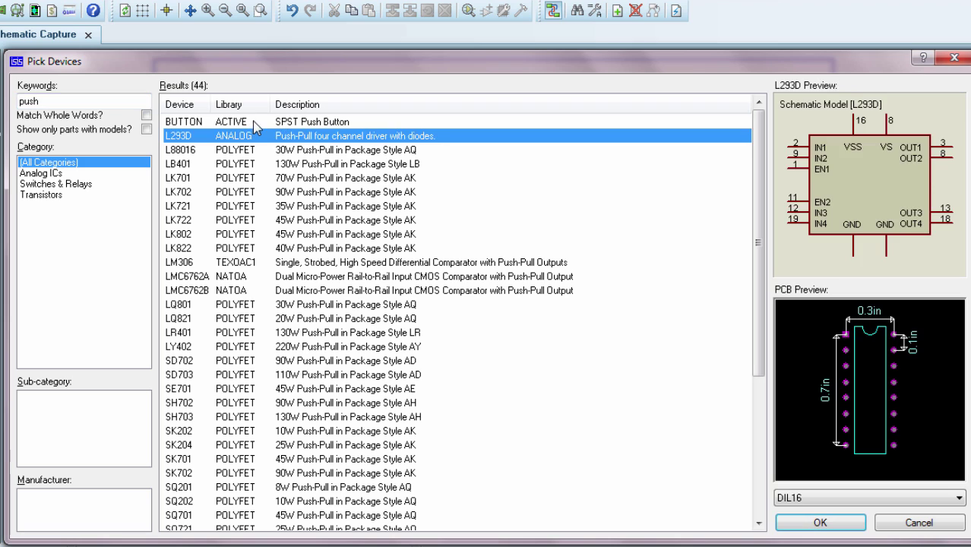
click(254, 122)
Step: Search for 10k within the Resistors category and pick the 10K ohm 1/4W resistor ERJ-14YJ103U
drag(76, 101, 18, 101)
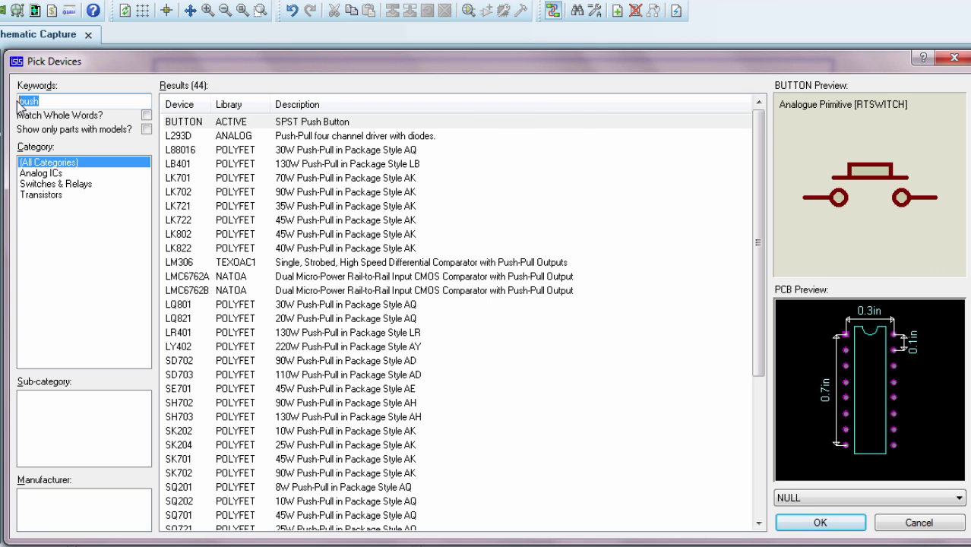
text(10k)
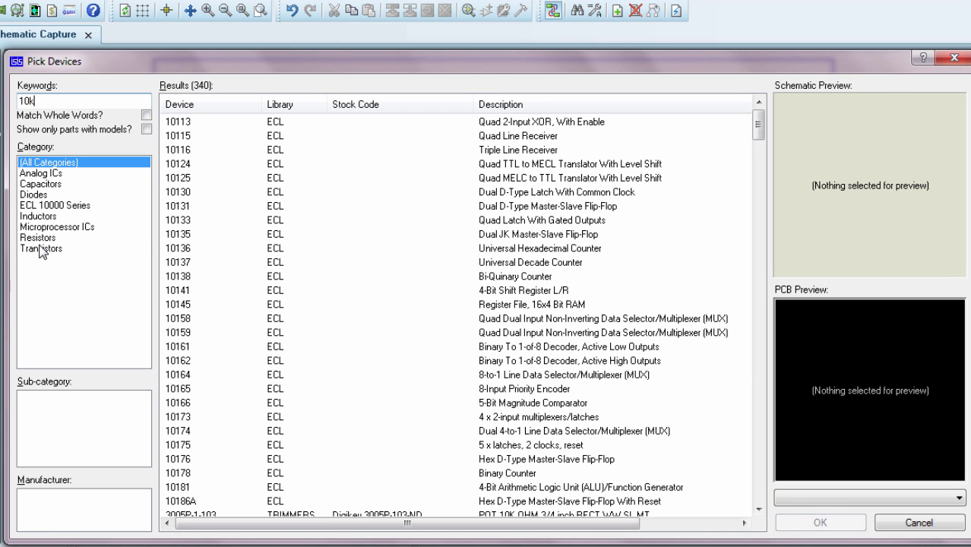
click(38, 238)
click(758, 213)
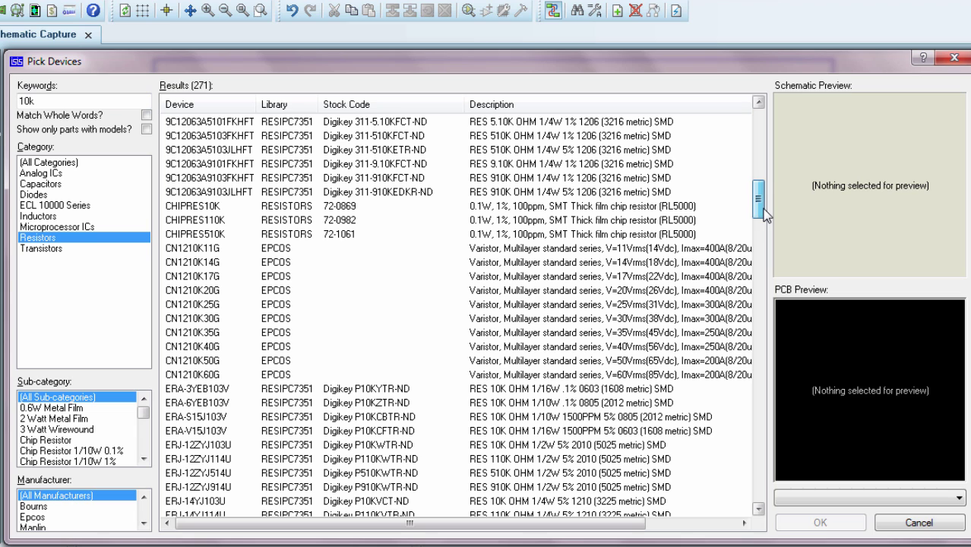
click(546, 501)
Step: Pick the CRYSTAL quartz crystal and the 22pF capacitor 02013A220JAT2A, using keywords crystal and 22p in Capacitors
drag(61, 101, 19, 106)
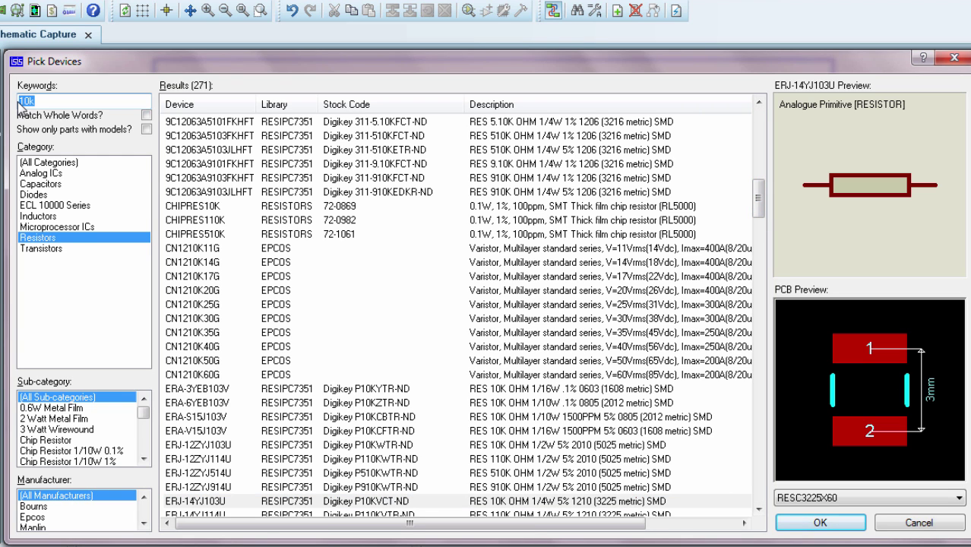
text(crystal)
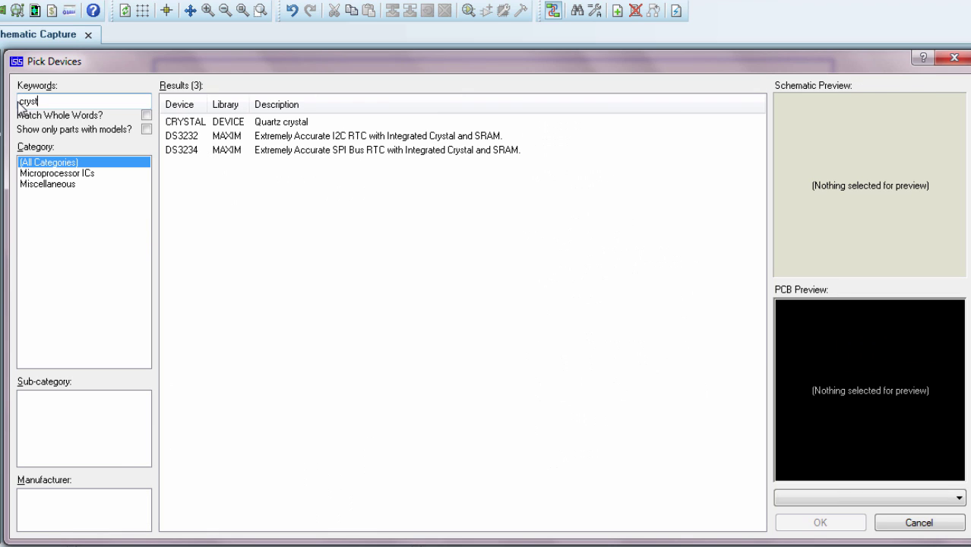
click(258, 123)
double_click(81, 101)
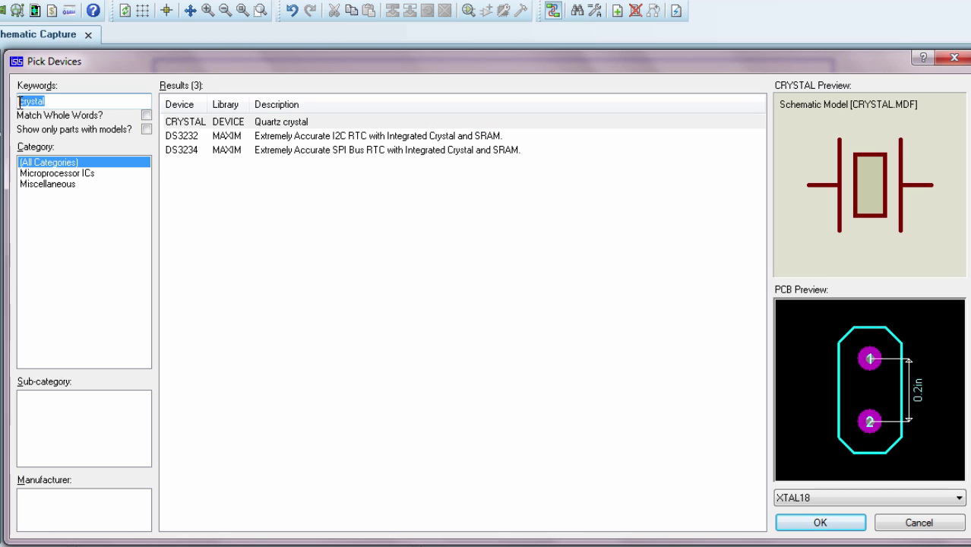
text(22p)
Step: Search for bulb and pick the LAMP animated light bulb from the ACTIVE library
double_click(19, 100)
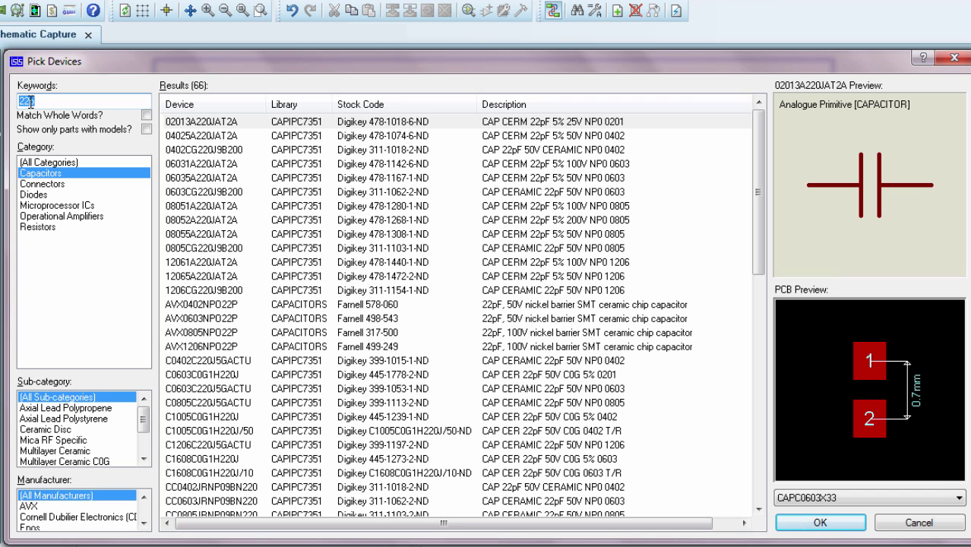
text(bulb)
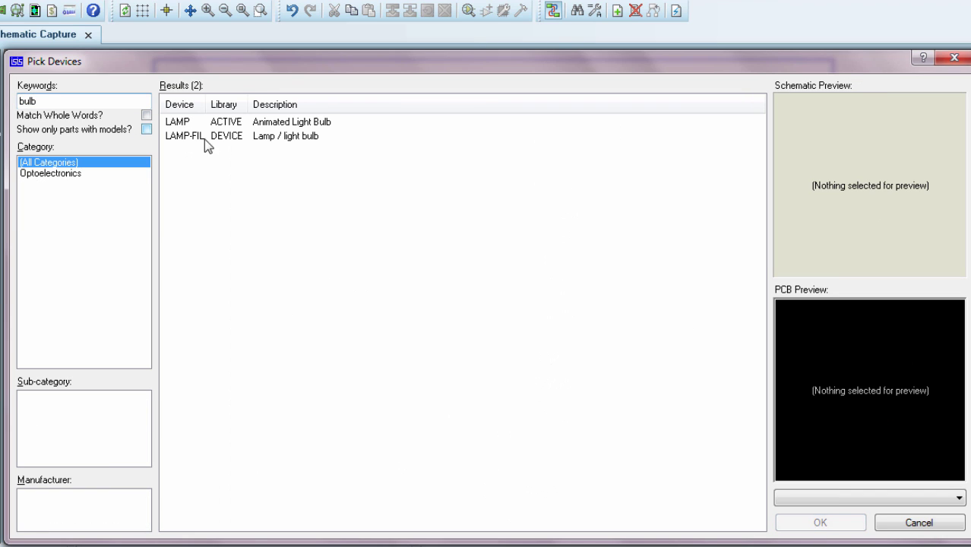
click(242, 125)
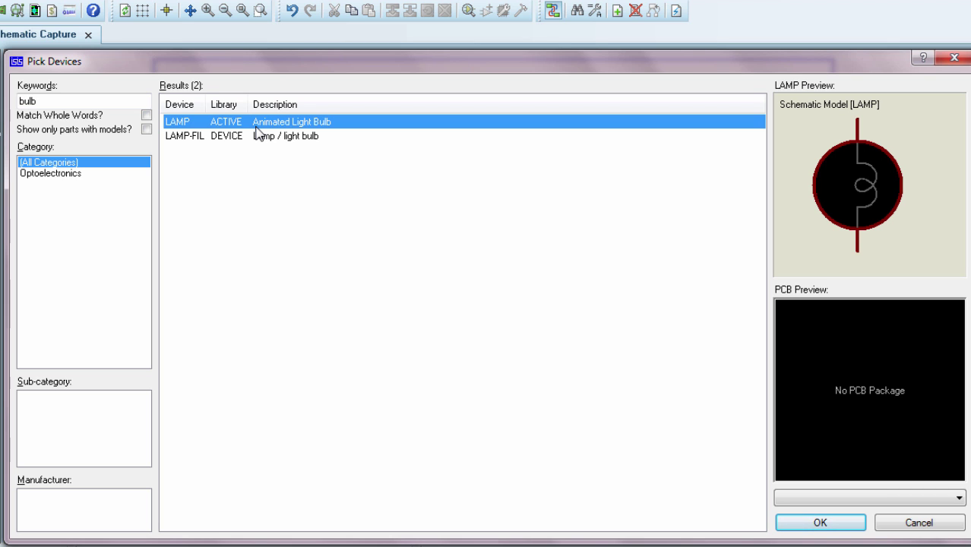
Step: Pick the POT-HG interactive potentiometer using keyword variable in the Resistors category and place it below the keypad
double_click(46, 101)
text(variab)
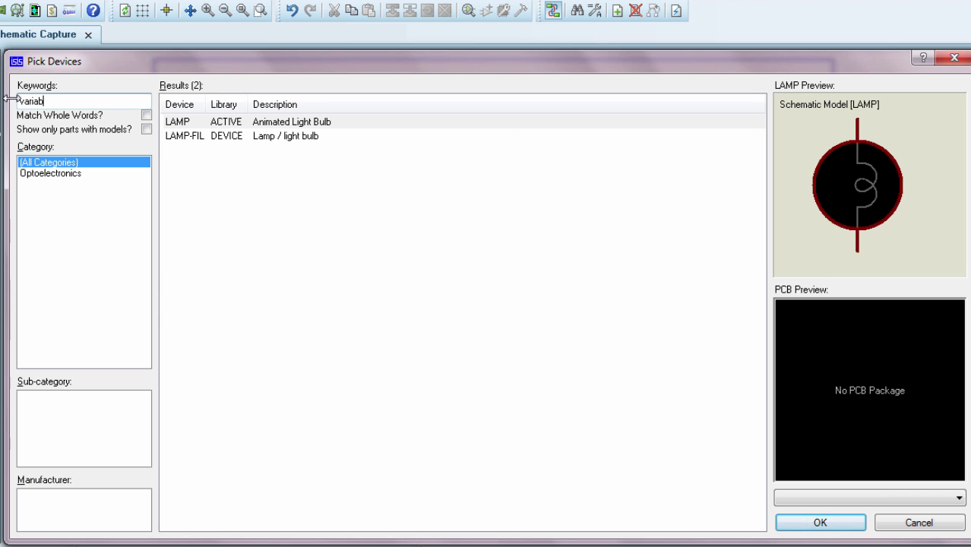
text(le)
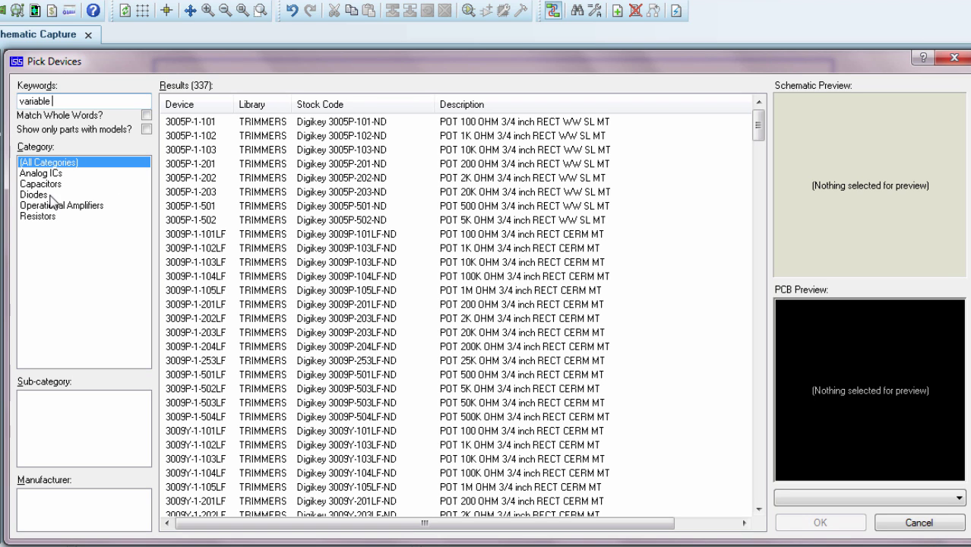
click(38, 215)
scroll(456, 342, down, 15)
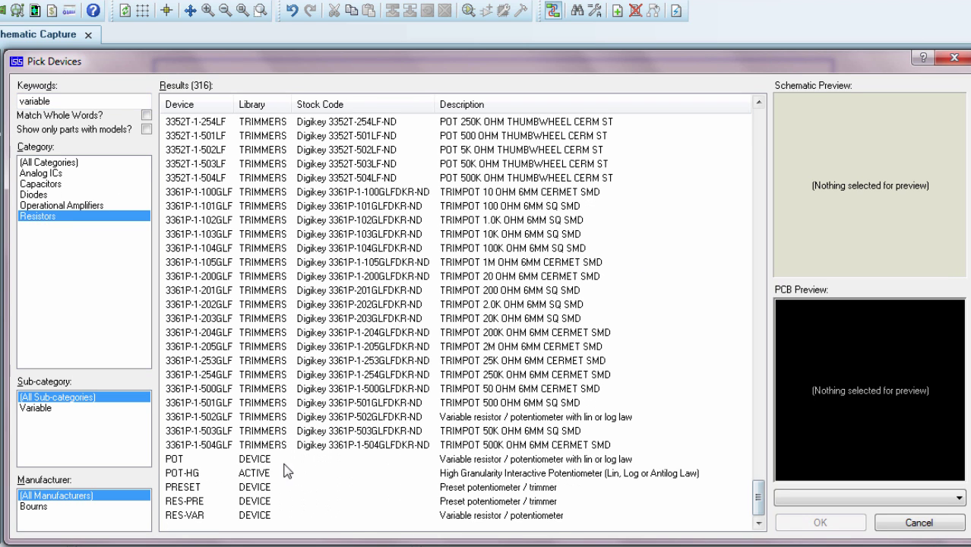
click(277, 460)
click(268, 470)
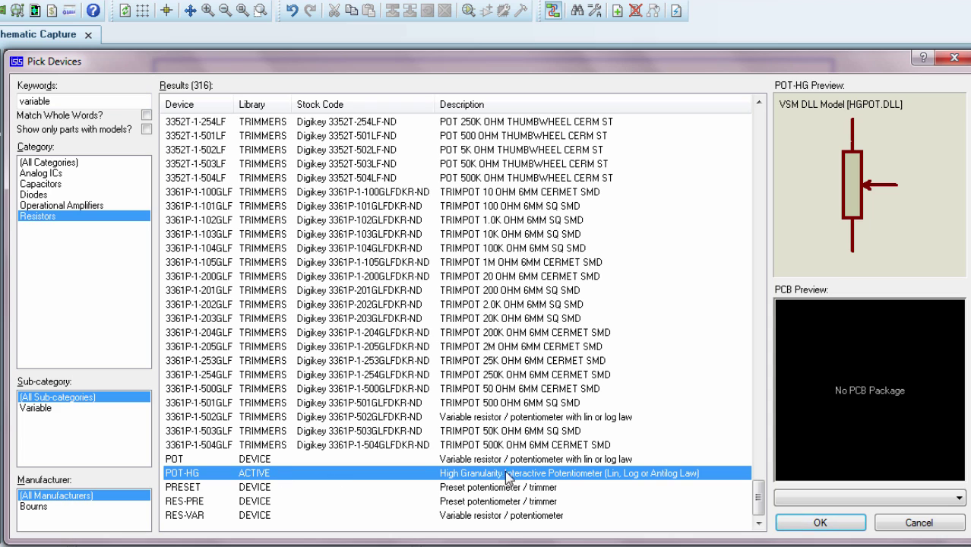
click(816, 522)
click(278, 449)
click(236, 453)
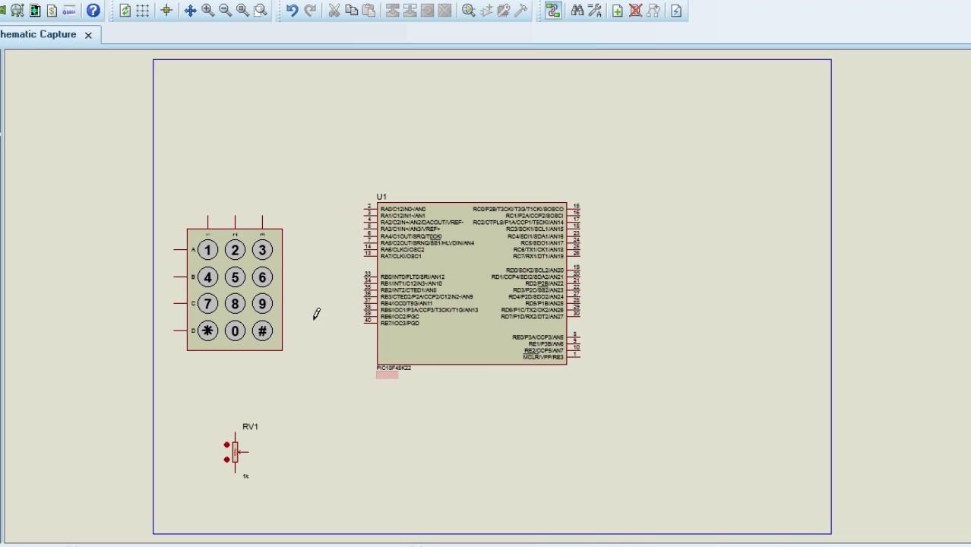
Step: Relocate the phone keypad from the left of the PIC18F45K22 to its right
click(235, 304)
key(ctrl+c)
key(ctrl+v)
click(674, 319)
Step: Mirror the PIC18F45K22 microcontroller horizontally so its port C and D pins face left
scroll(674, 318, up, 1)
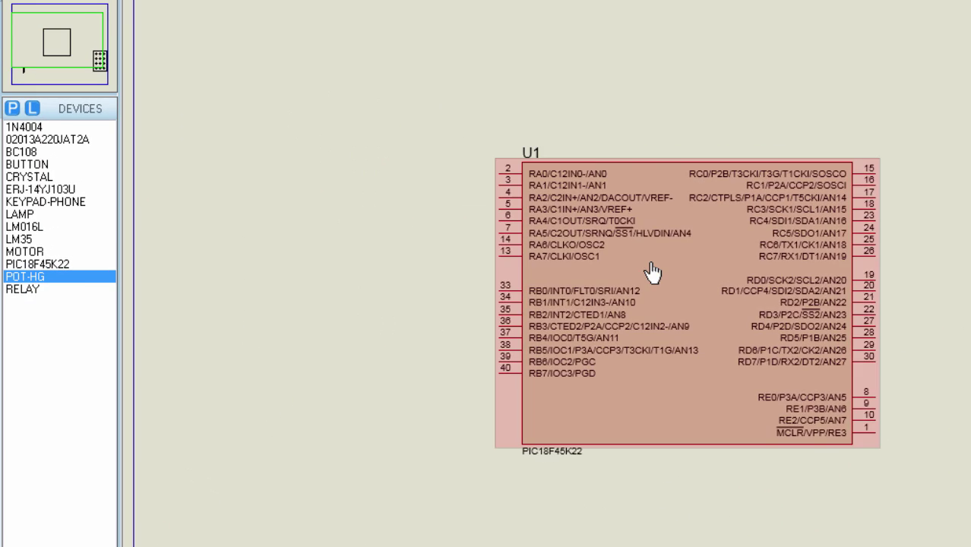
right_click(653, 272)
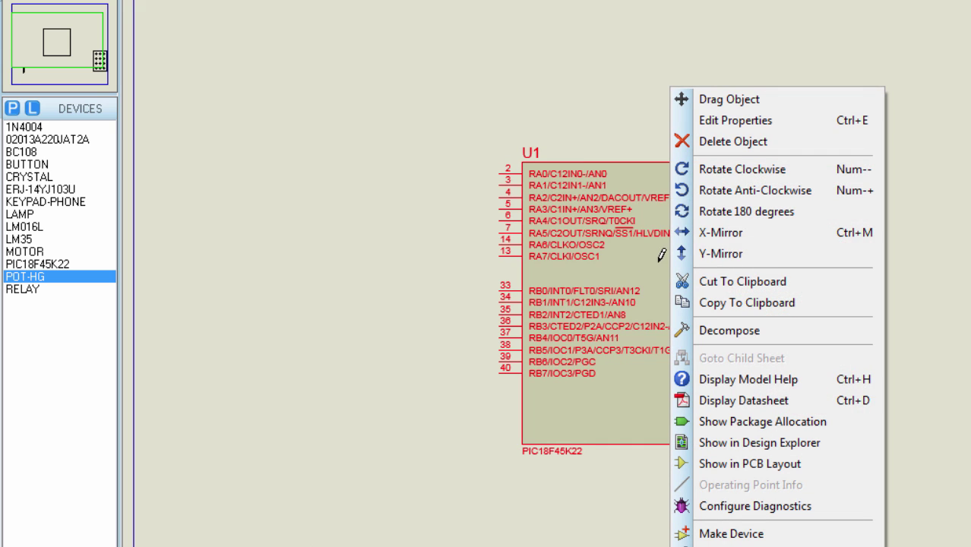
click(696, 230)
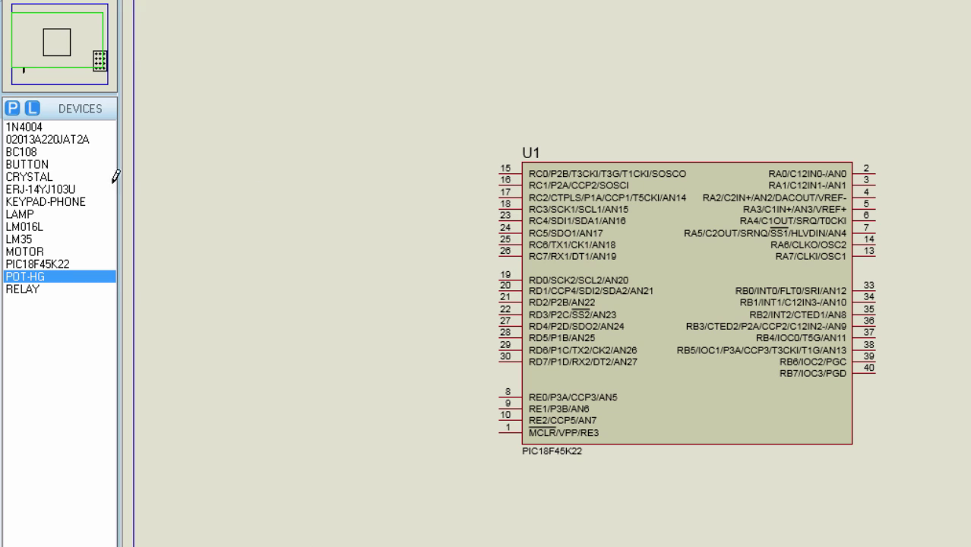
Step: Place the LM016L LCD to the upper left of the microcontroller
click(23, 227)
click(341, 129)
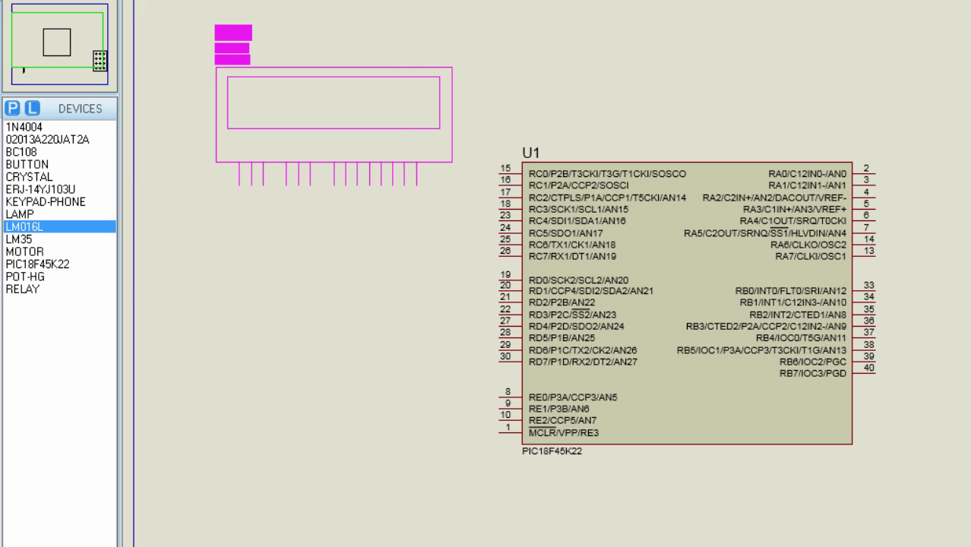
click(324, 89)
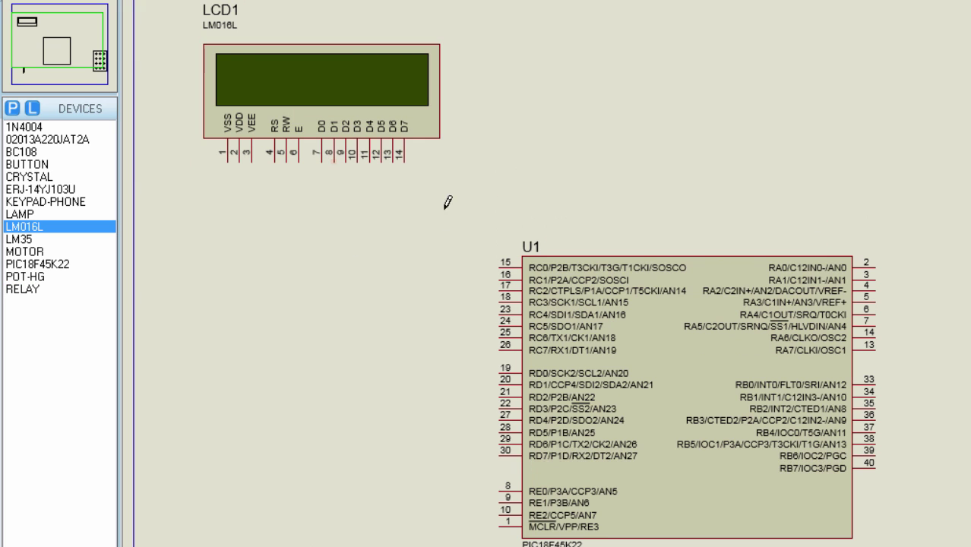
Step: Wire LCD data pins D4, D5, D6 and D7 to microcontroller pins RC0, RC1, RC2 and RC3 respectively
click(369, 160)
click(501, 263)
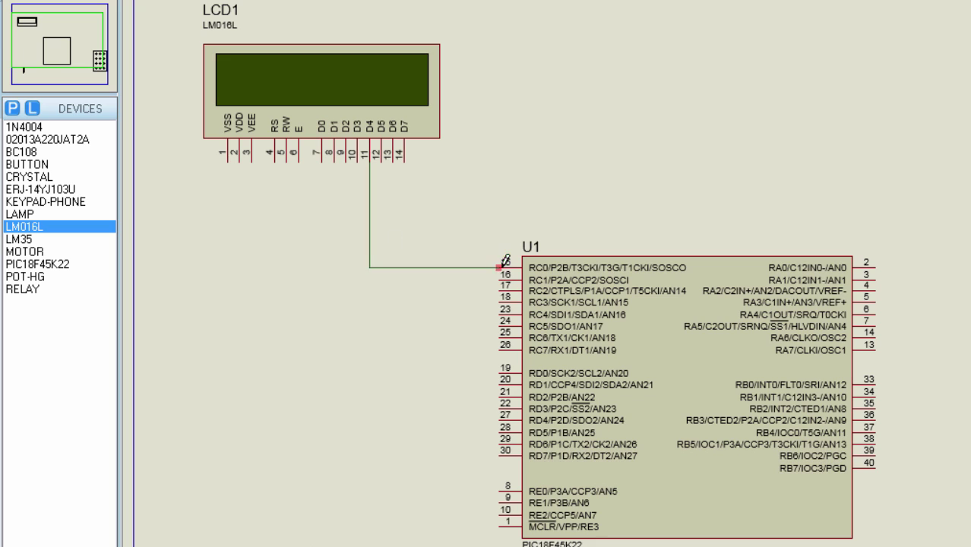
click(381, 161)
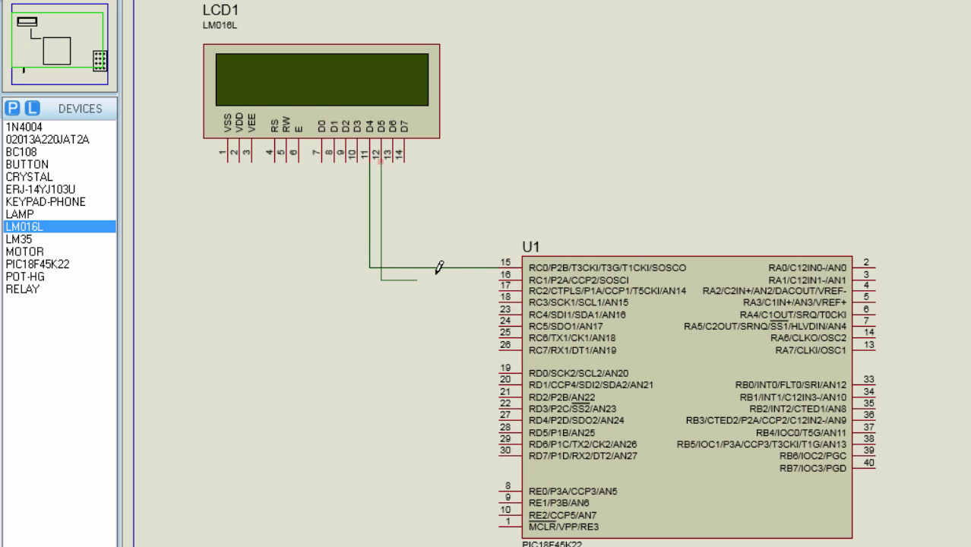
click(502, 275)
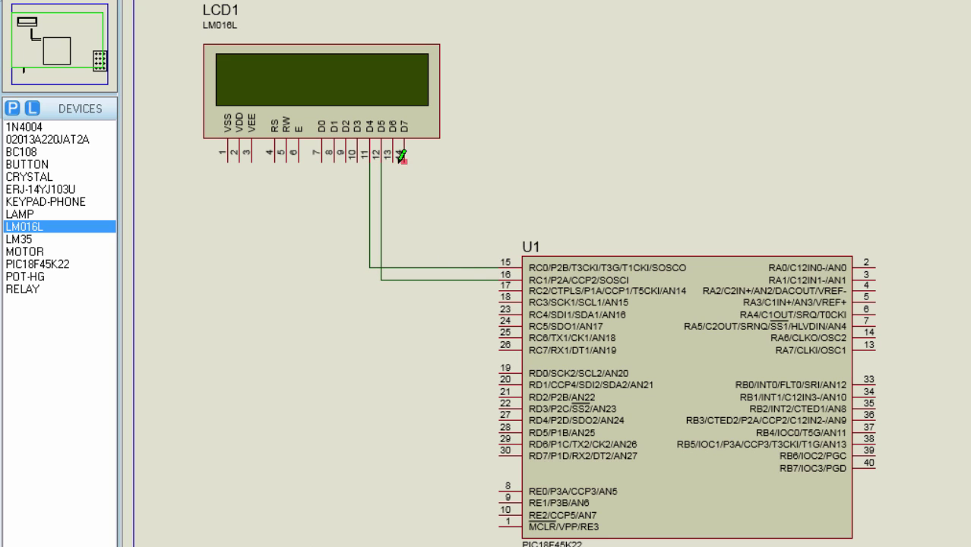
click(391, 160)
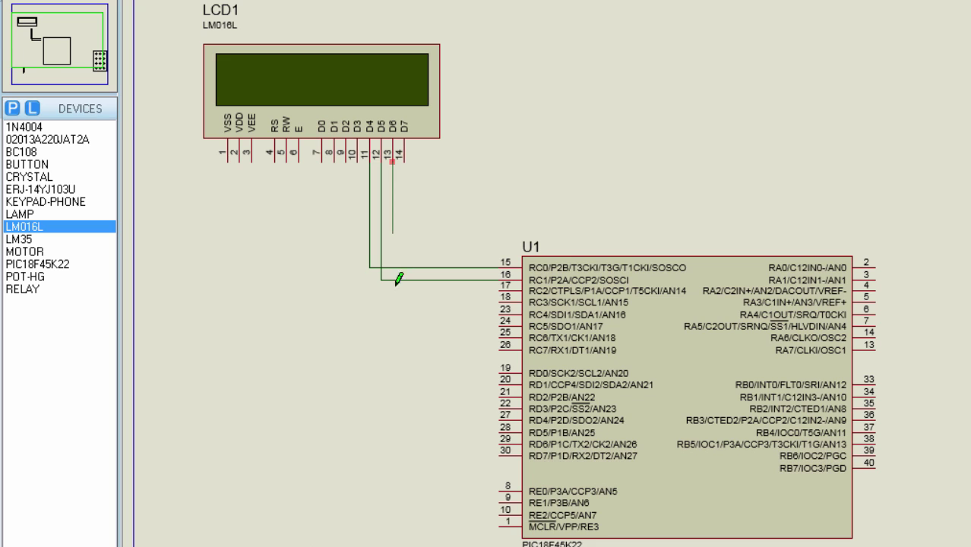
click(502, 291)
click(403, 160)
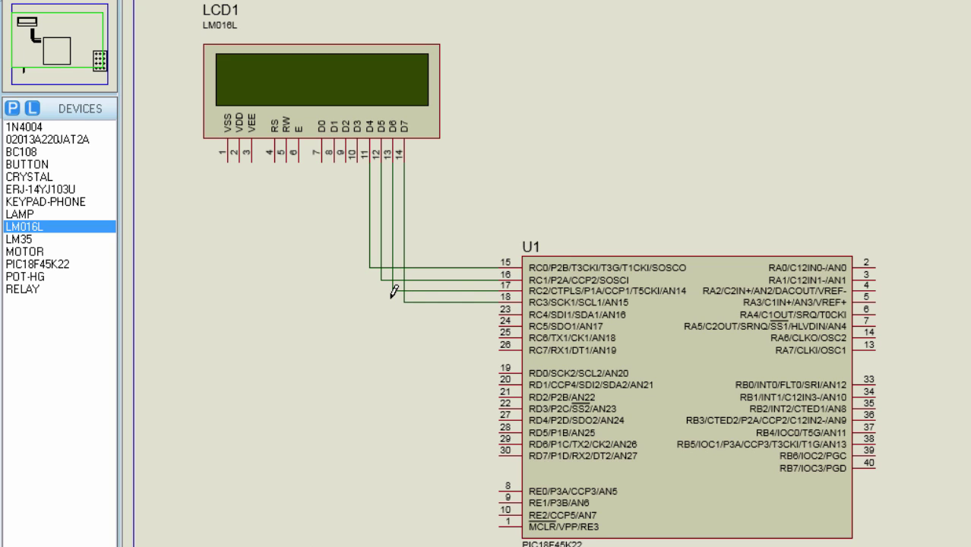
Step: Wire the LCD's RS pin to RC4 and its E pin to RC5 on the microcontroller
click(274, 161)
click(495, 314)
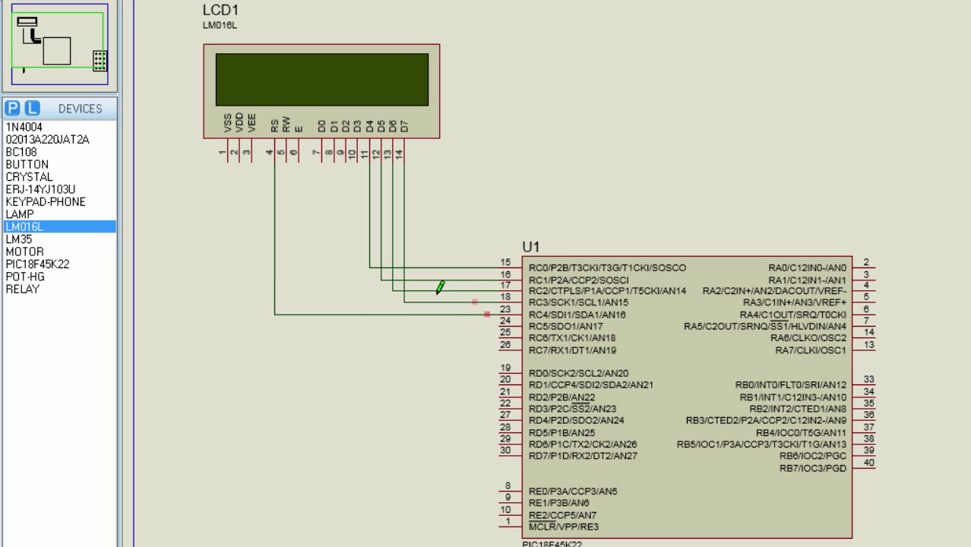
click(298, 161)
click(498, 327)
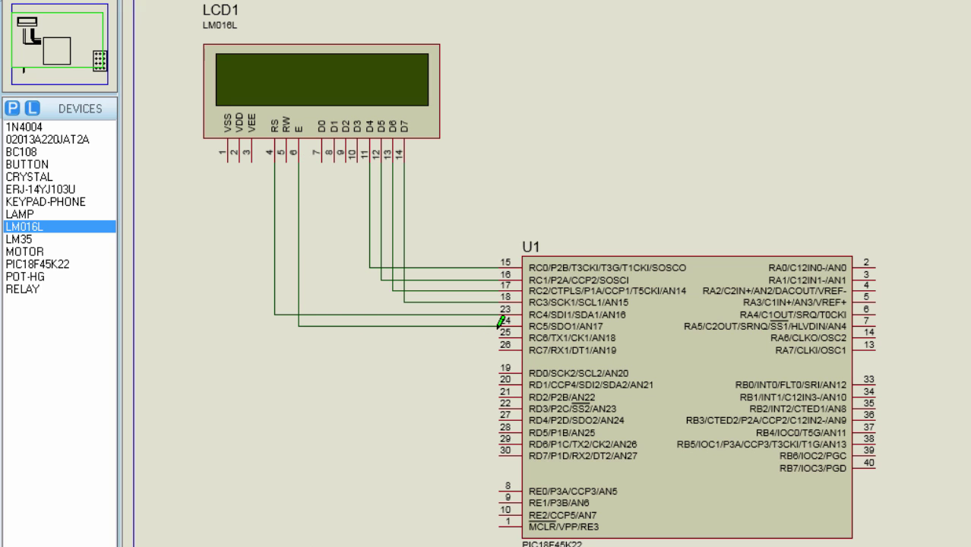
Step: Move potentiometer RV1 to just below and left of the LCD's supply pins and wire its wiper to VEE
scroll(386, 490, down, 2)
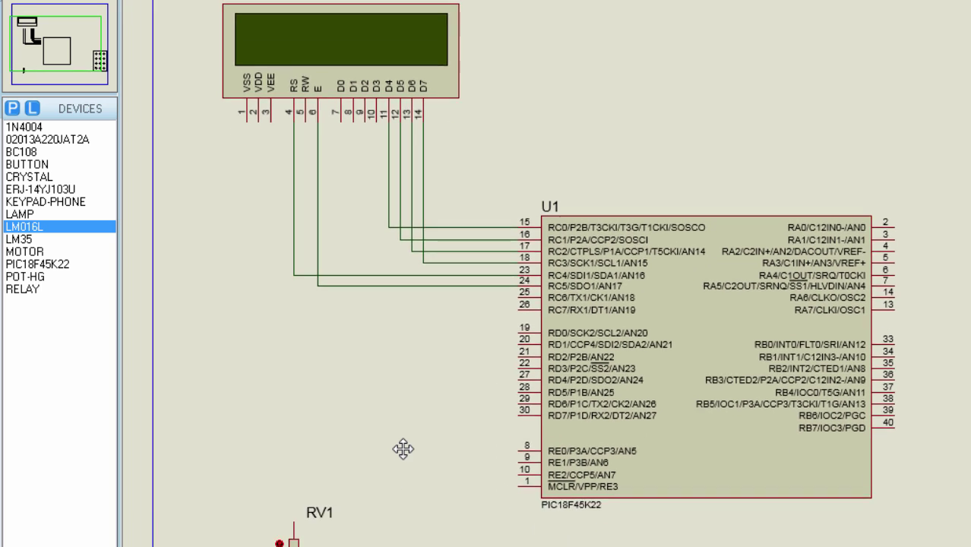
drag(298, 503, 199, 164)
scroll(405, 394, up, 3)
scroll(468, 524, left, 2)
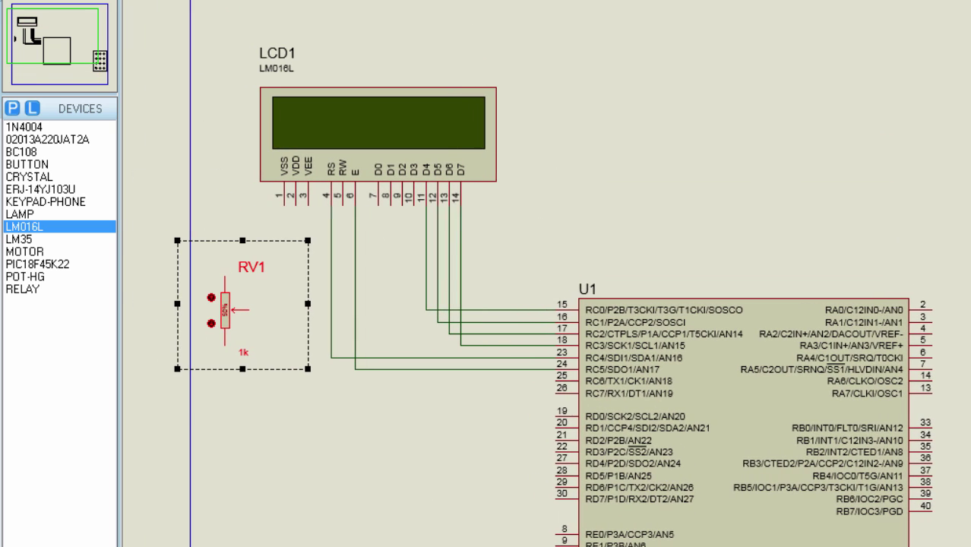
drag(469, 520, 490, 507)
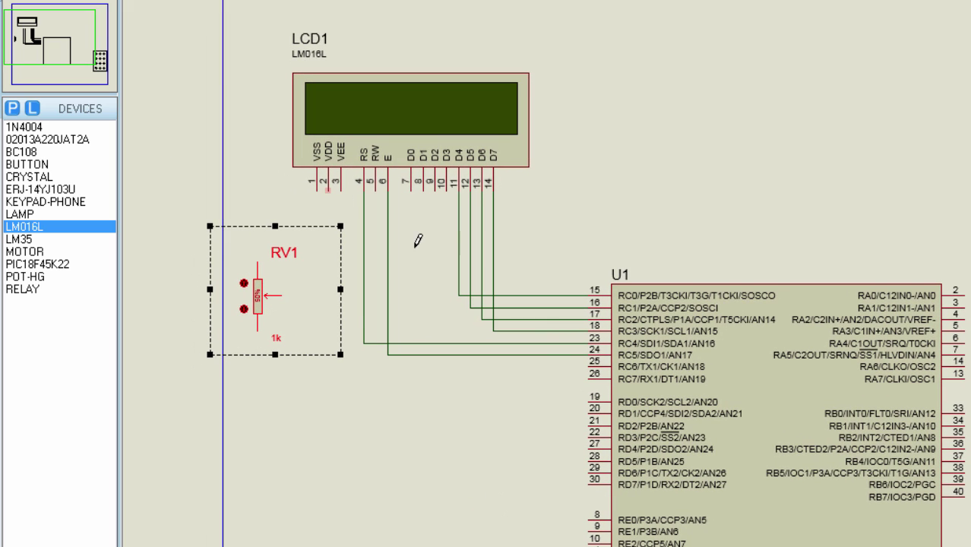
click(326, 322)
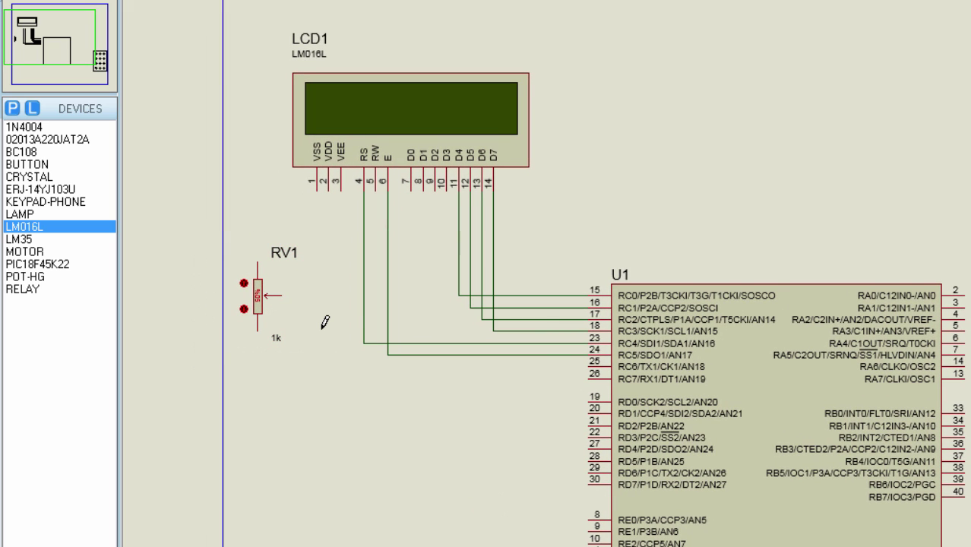
click(282, 296)
click(342, 190)
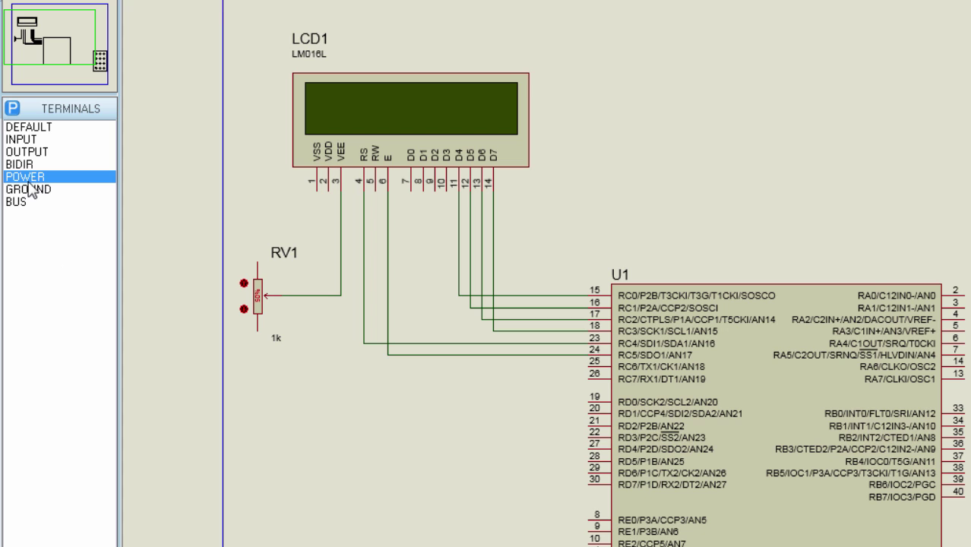
Step: Place a POWER terminal above potentiometer RV1 and a GROUND terminal below it
click(310, 242)
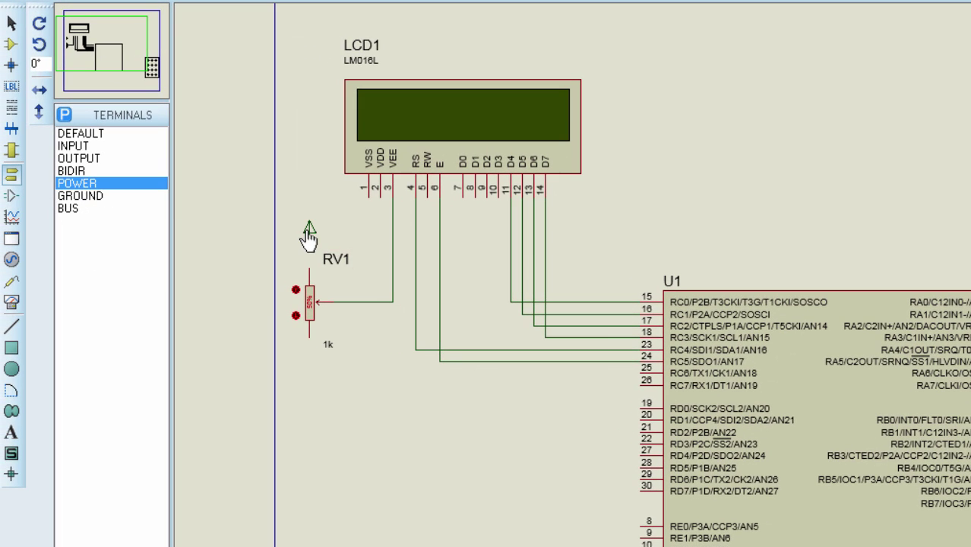
click(82, 197)
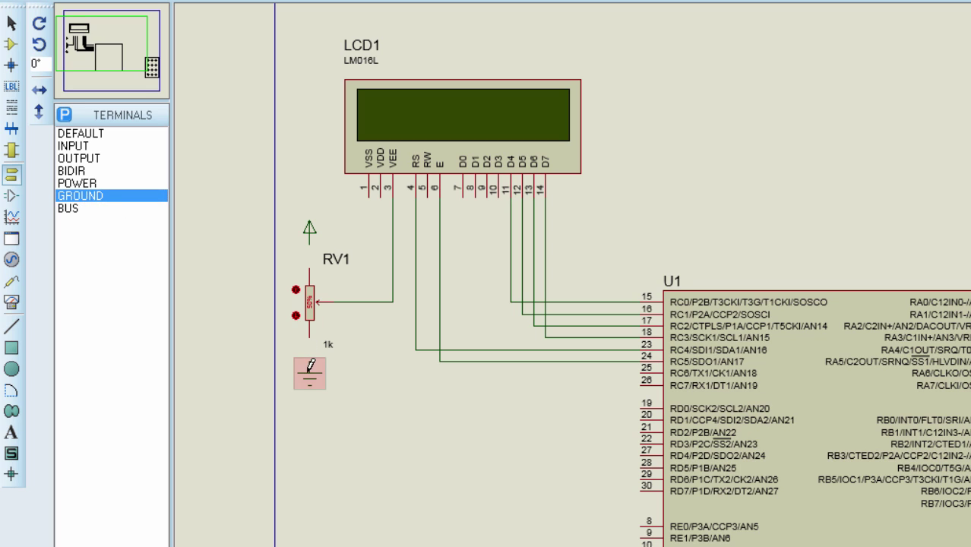
click(317, 415)
Step: Wire RV1's lower end to ground and its upper end to the power terminal, and label that terminal +5V
click(311, 395)
click(310, 320)
drag(313, 237, 312, 212)
click(310, 267)
click(313, 221)
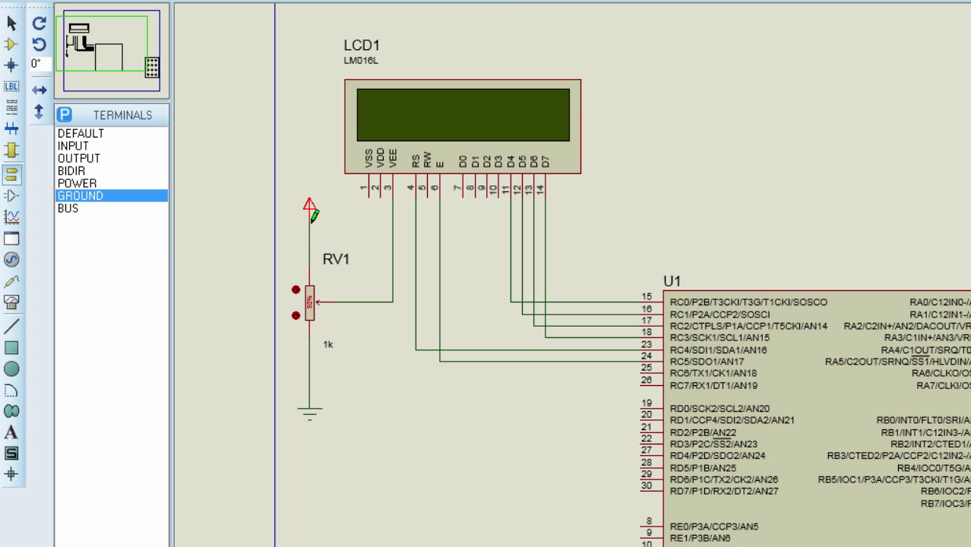
double_click(311, 209)
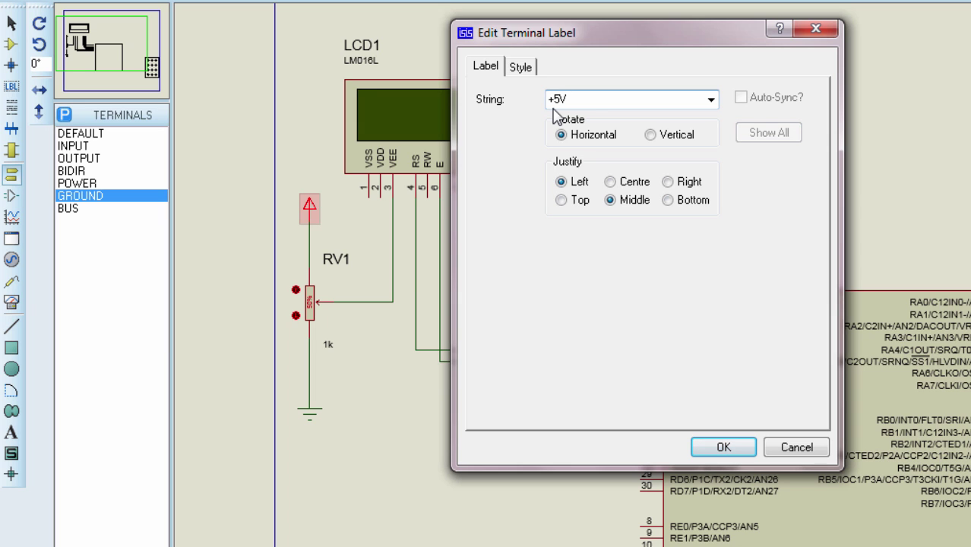
click(747, 448)
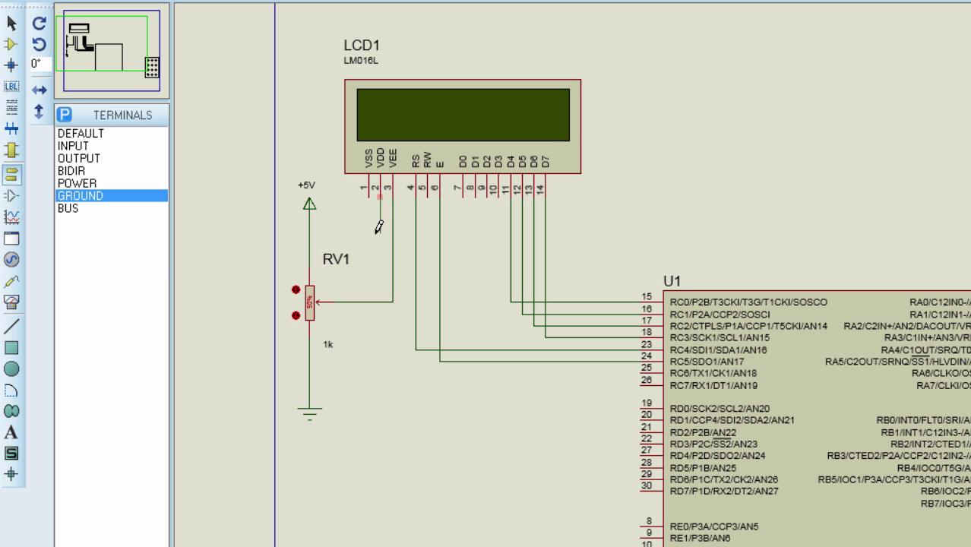
Step: Wire the LCD's VDD pin to the +5V line and its VSS and RW pins to the ground line
click(309, 243)
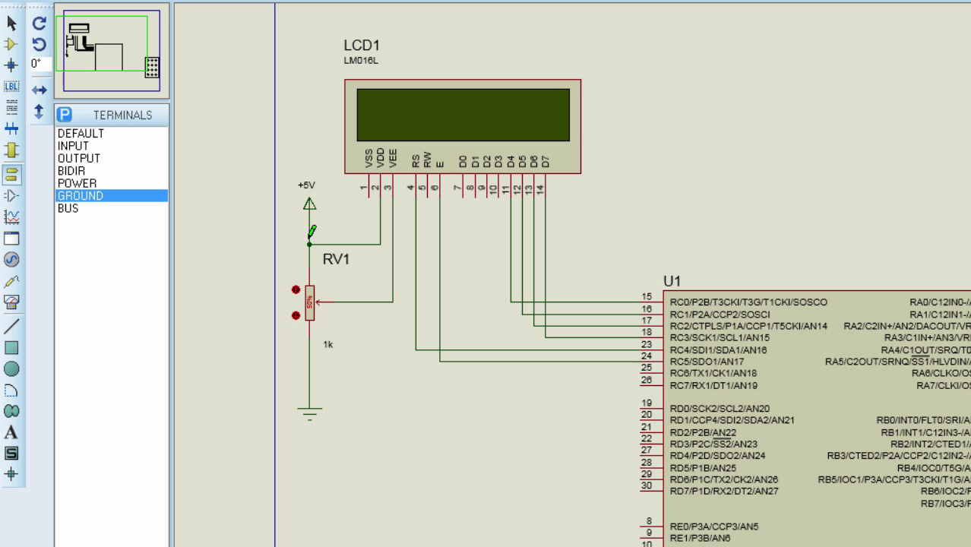
click(369, 196)
click(309, 372)
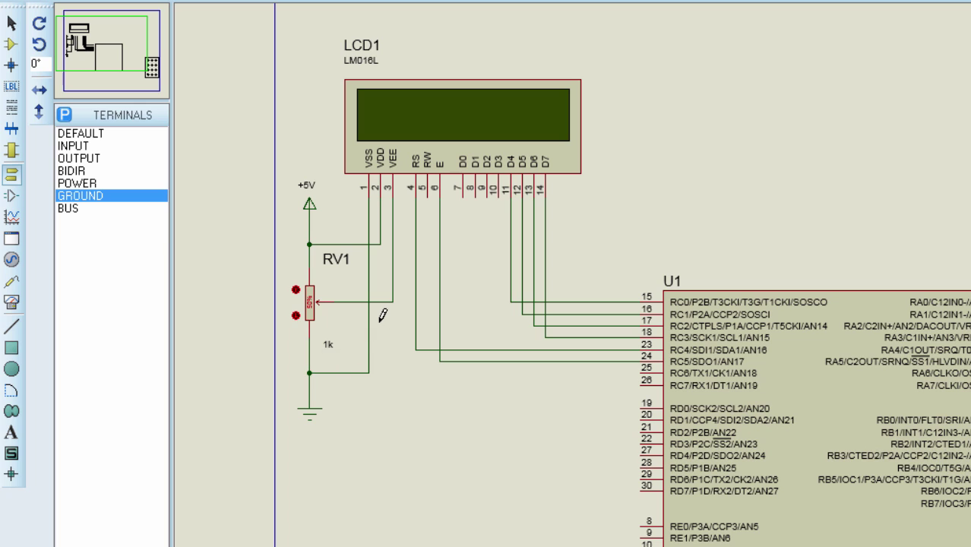
click(427, 196)
click(369, 372)
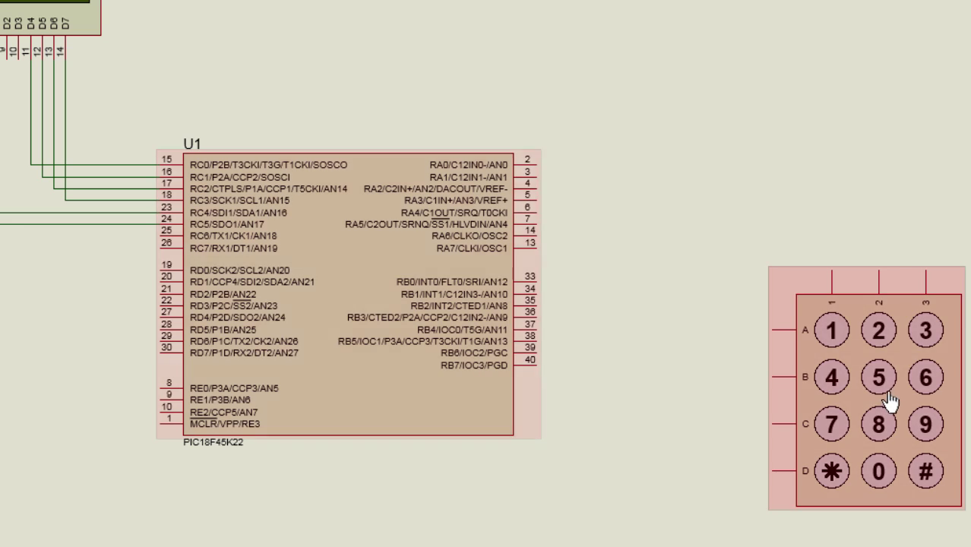
Step: Shift the keypad slightly down and wire its column pins 1, 2 and 3 to RB0, RB1 and RB2
drag(877, 373, 877, 420)
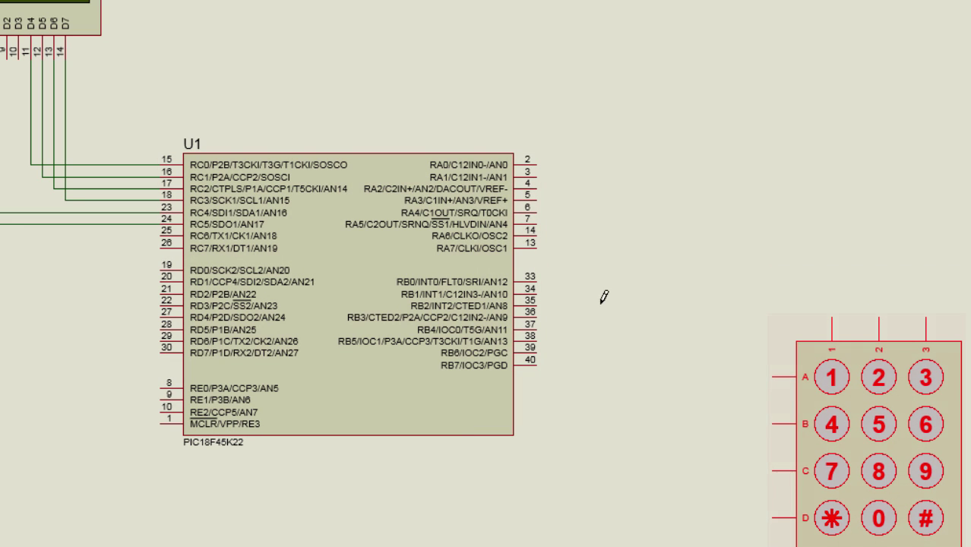
click(836, 307)
click(832, 313)
click(537, 281)
click(879, 319)
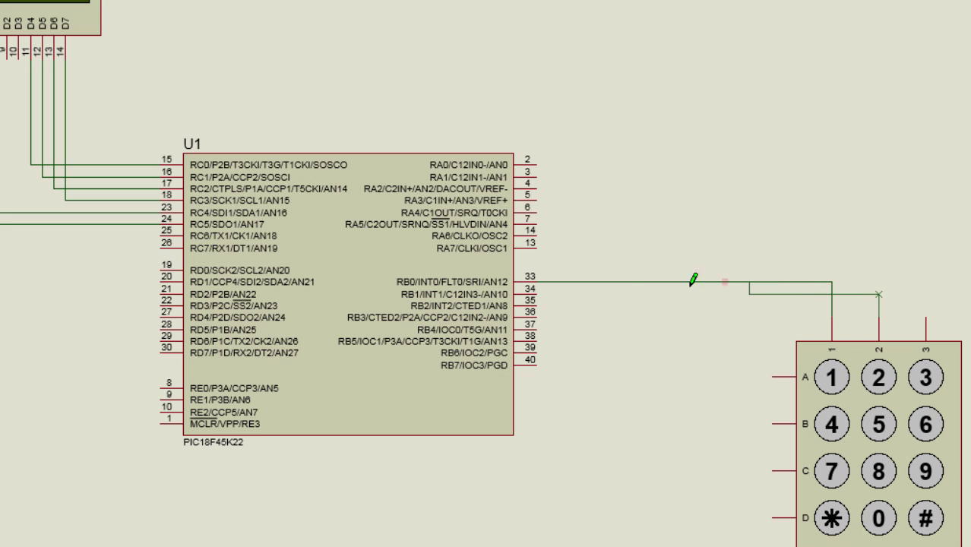
click(537, 294)
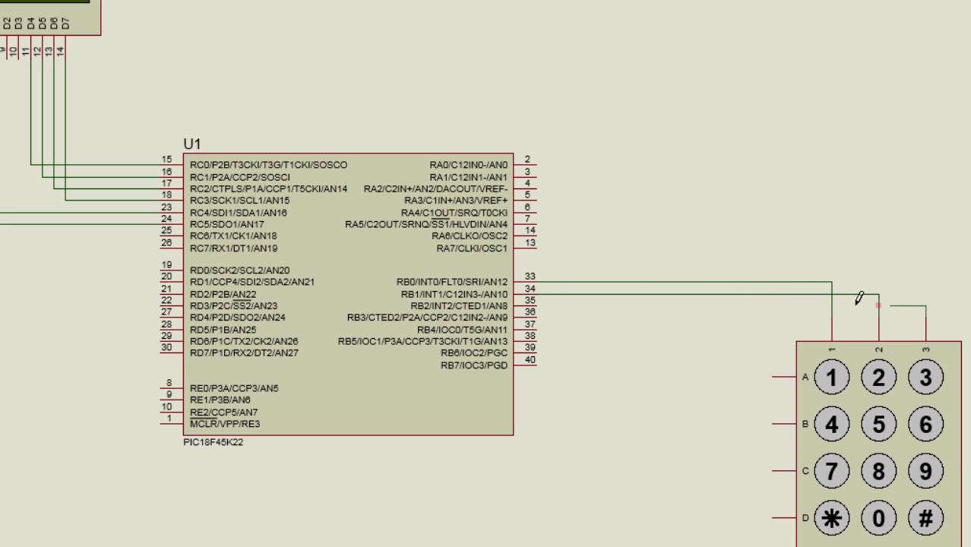
click(547, 300)
Step: Wire the keypad's row pins A and B to RB4 and RB5 of U1
scroll(548, 298, down, 3)
scroll(477, 205, up, 3)
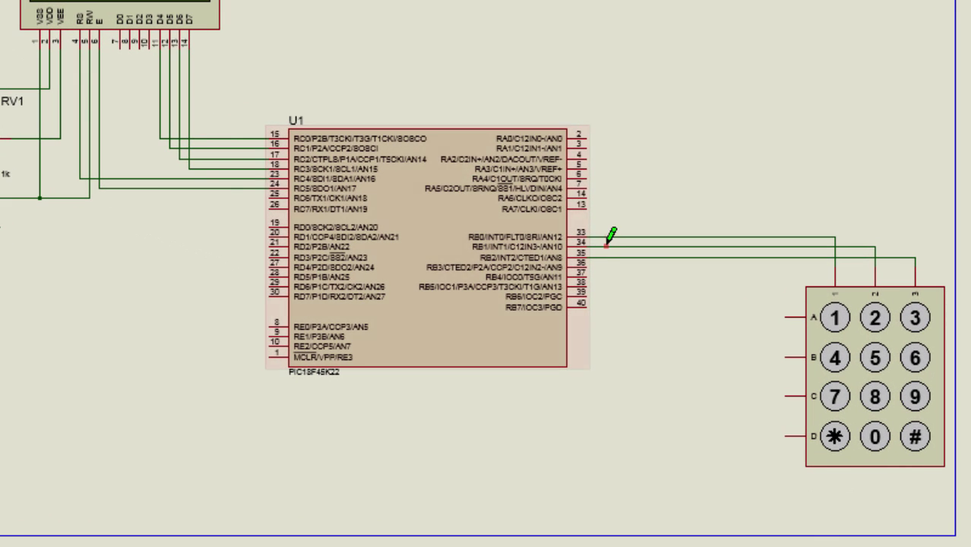
click(588, 278)
click(794, 316)
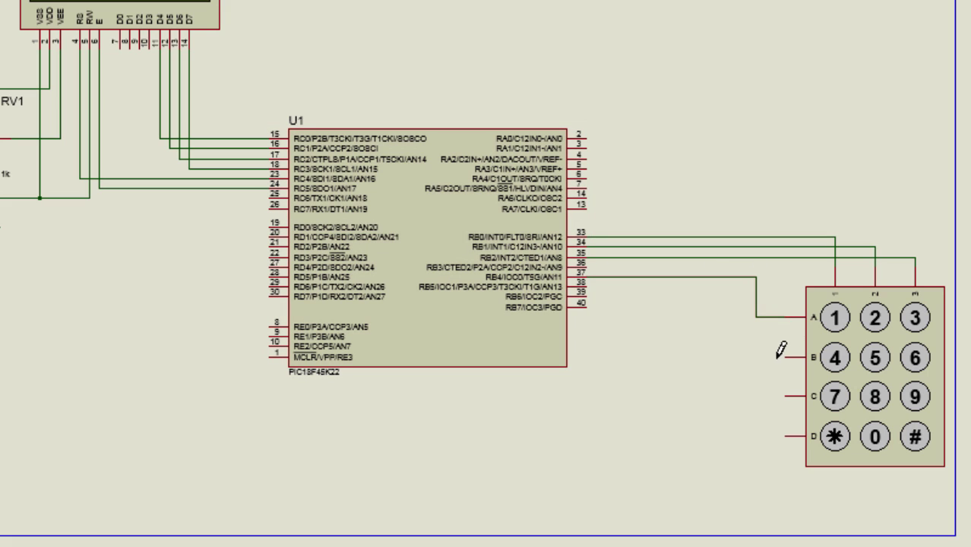
click(788, 356)
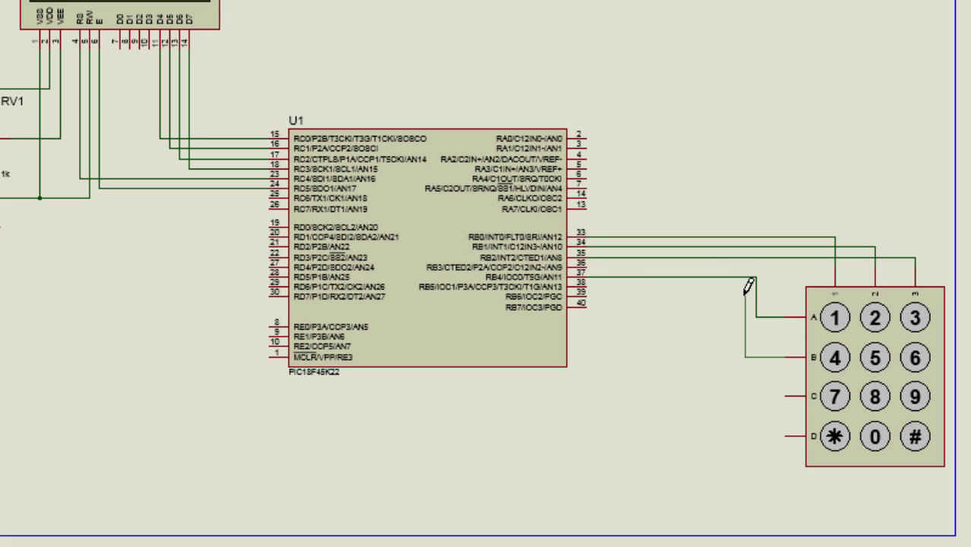
click(586, 288)
Step: Wire the keypad's row pins C and D to RB6 and RB7 of U1
click(790, 395)
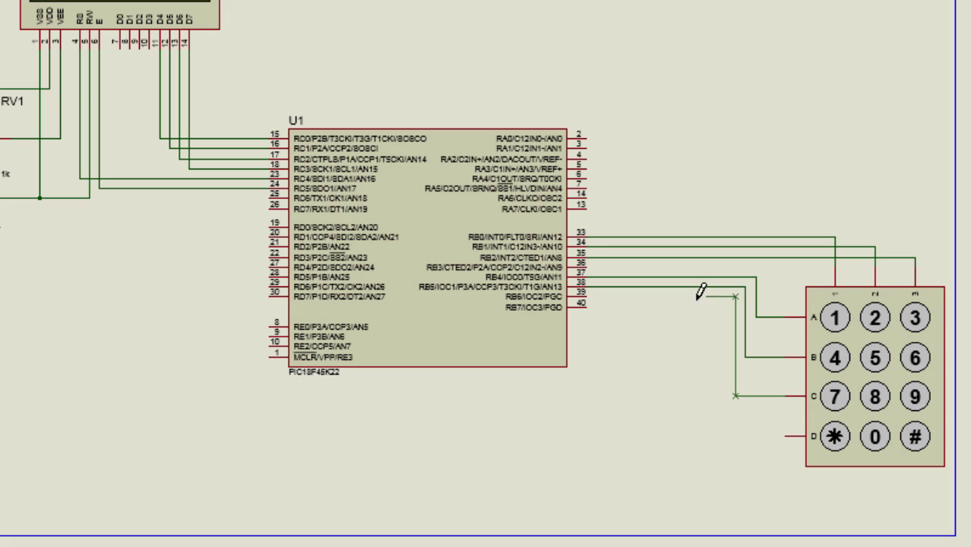
click(585, 297)
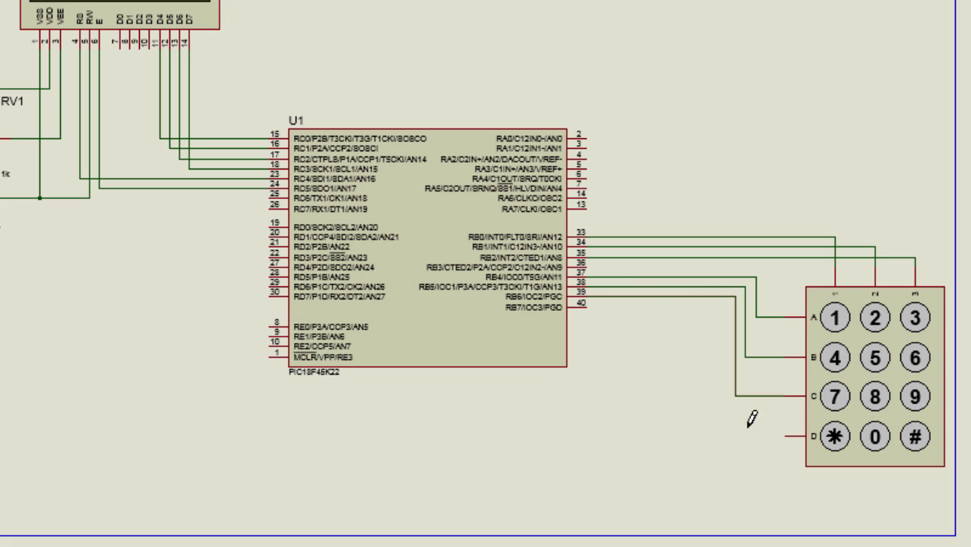
click(787, 435)
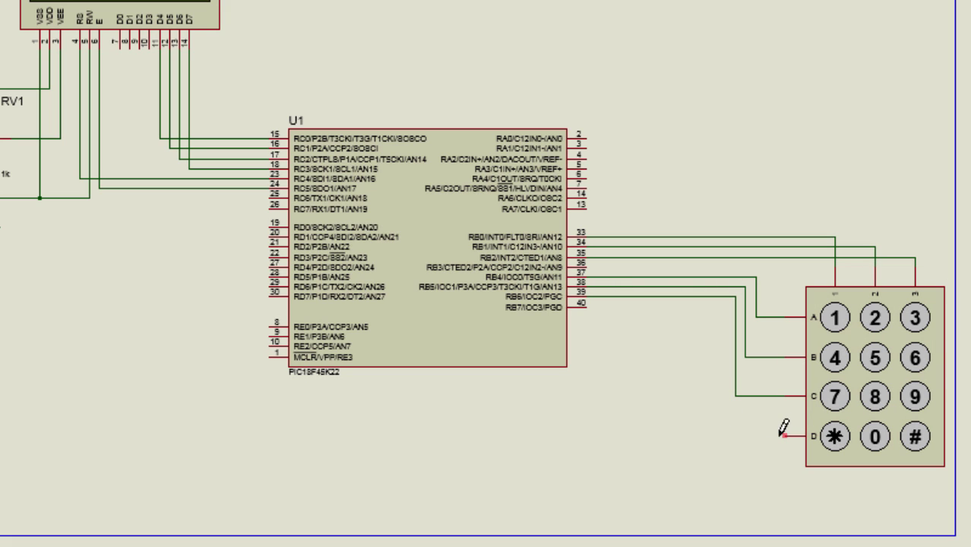
click(726, 434)
click(726, 307)
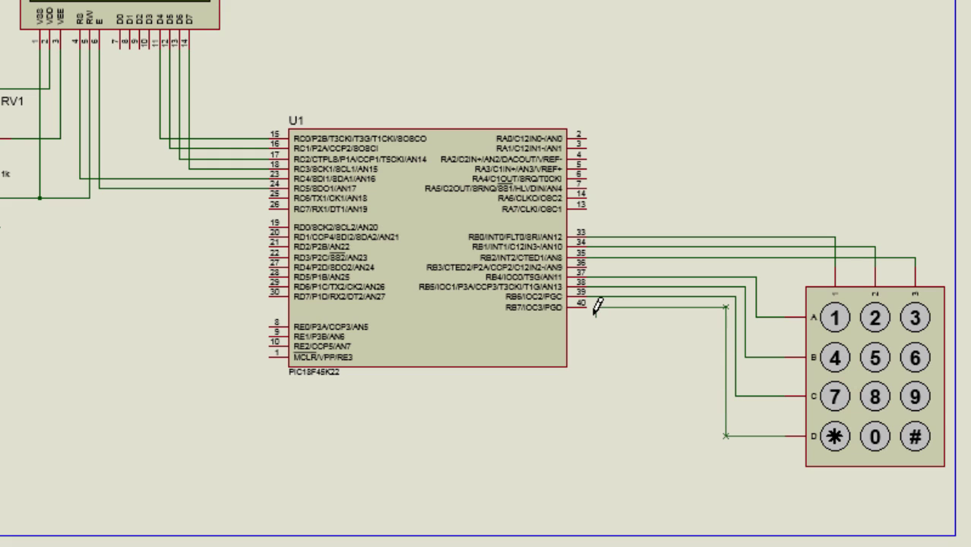
click(588, 307)
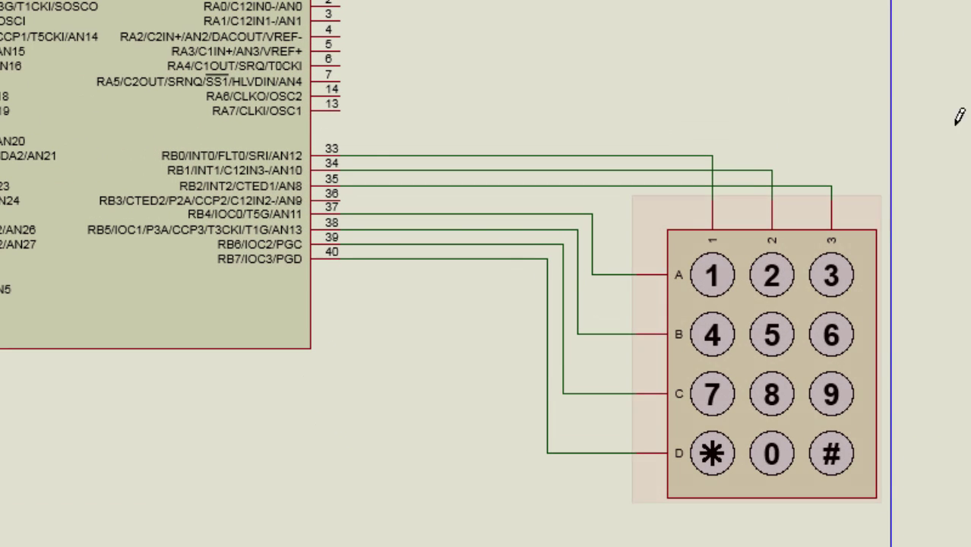
Step: Move the keypad farther from U1 and place four vertical ERJ-14YJ103U resistors in the space below the RB7 line
drag(932, 91, 628, 531)
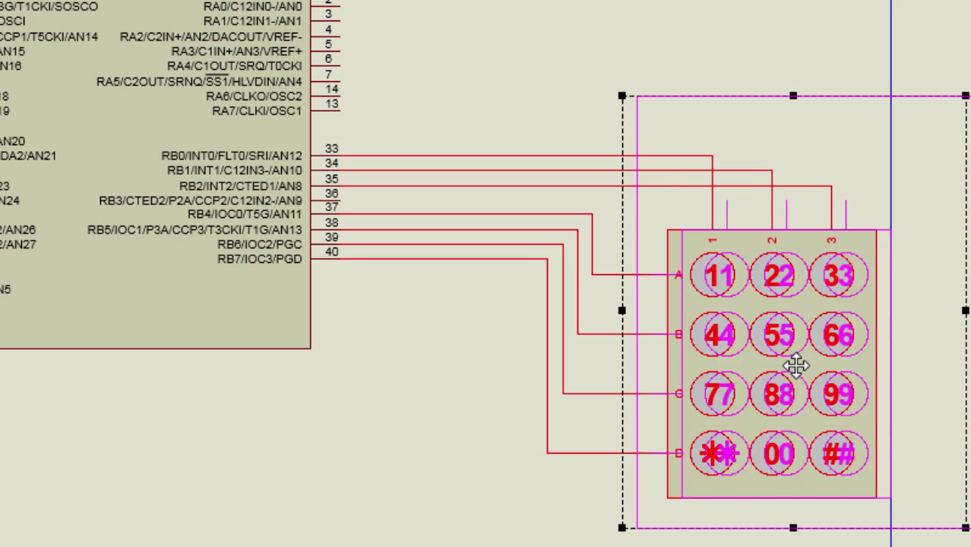
click(604, 228)
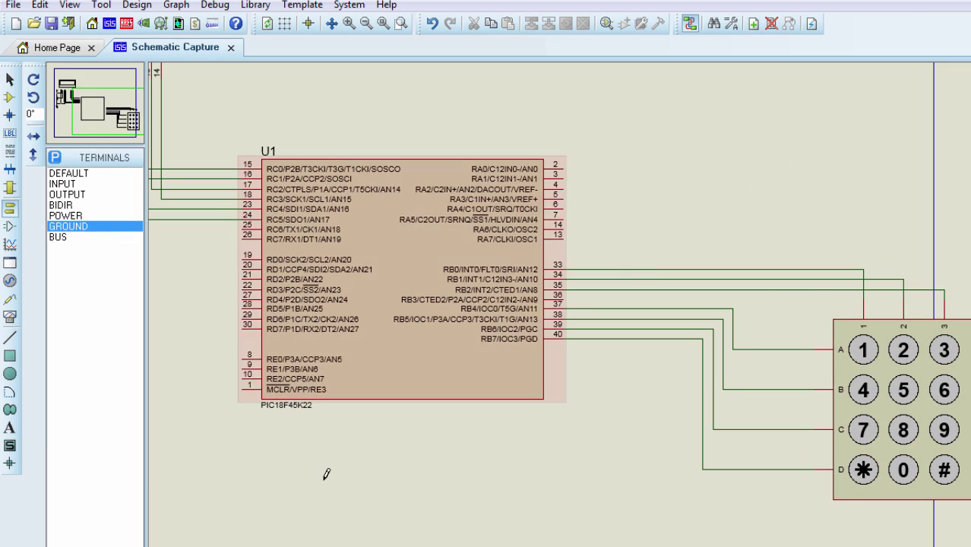
click(10, 97)
click(68, 226)
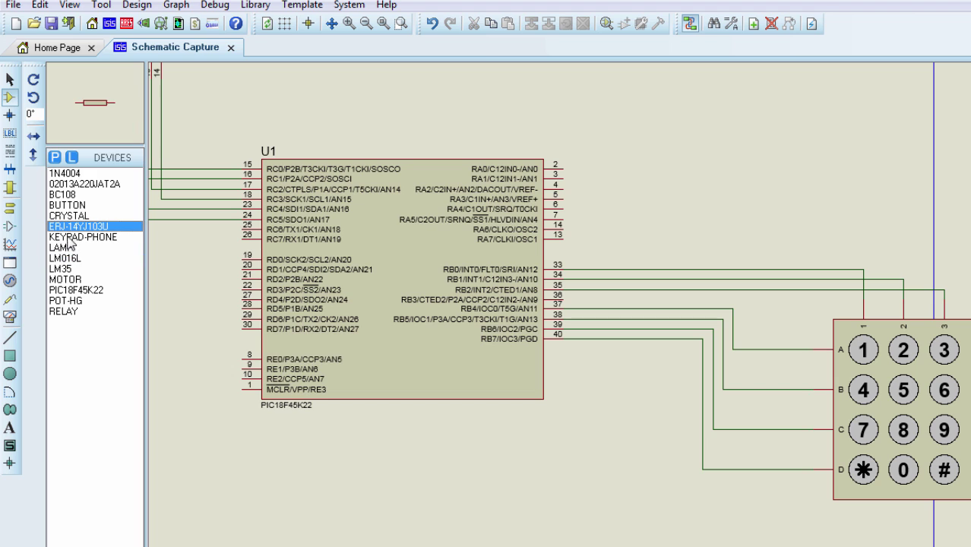
click(40, 80)
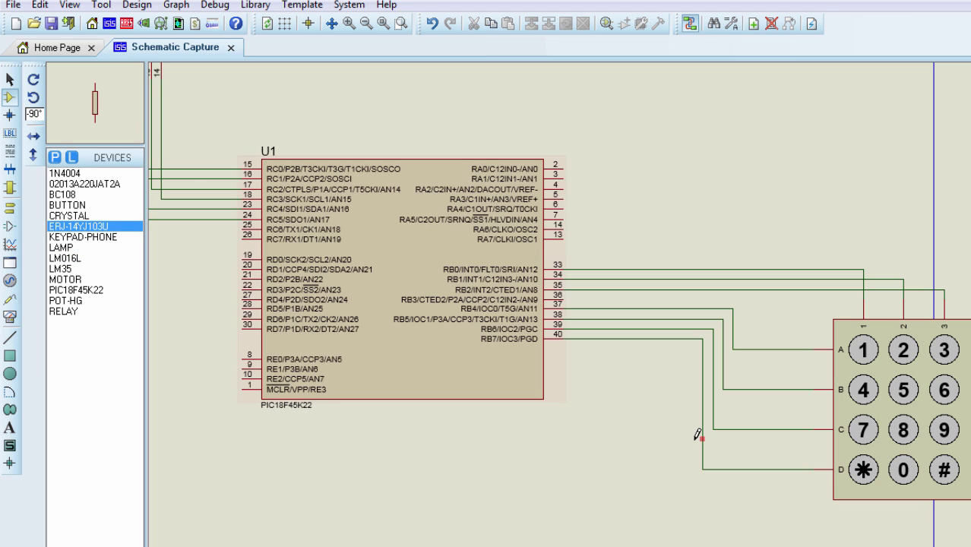
click(592, 393)
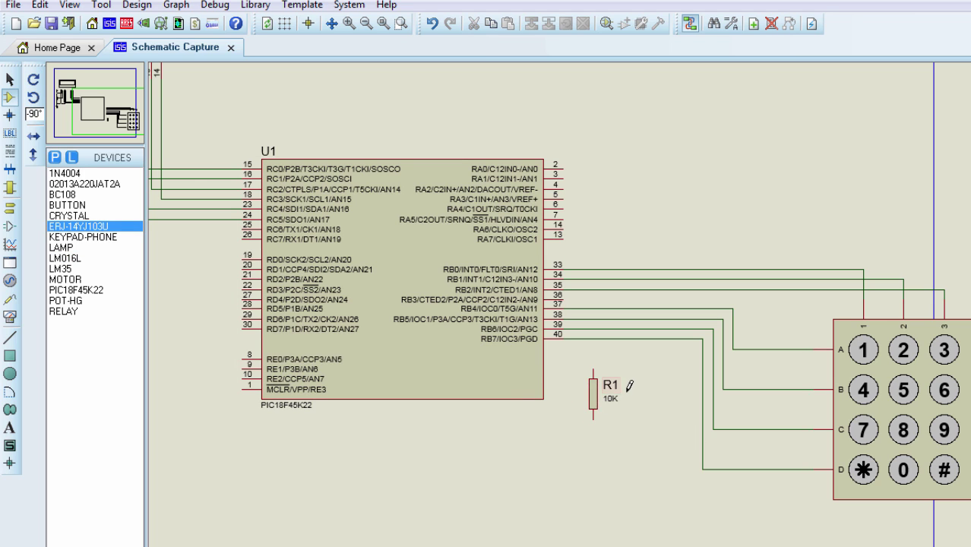
click(633, 392)
click(683, 392)
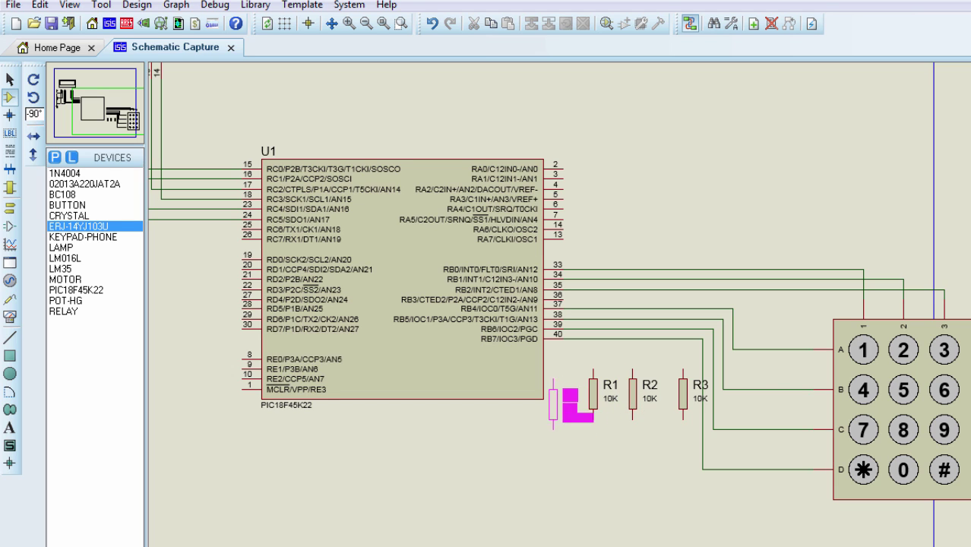
click(622, 463)
Step: Shift the vertical segments of the four keypad row wires toward the keypad, clear of the resistors
right_click(734, 322)
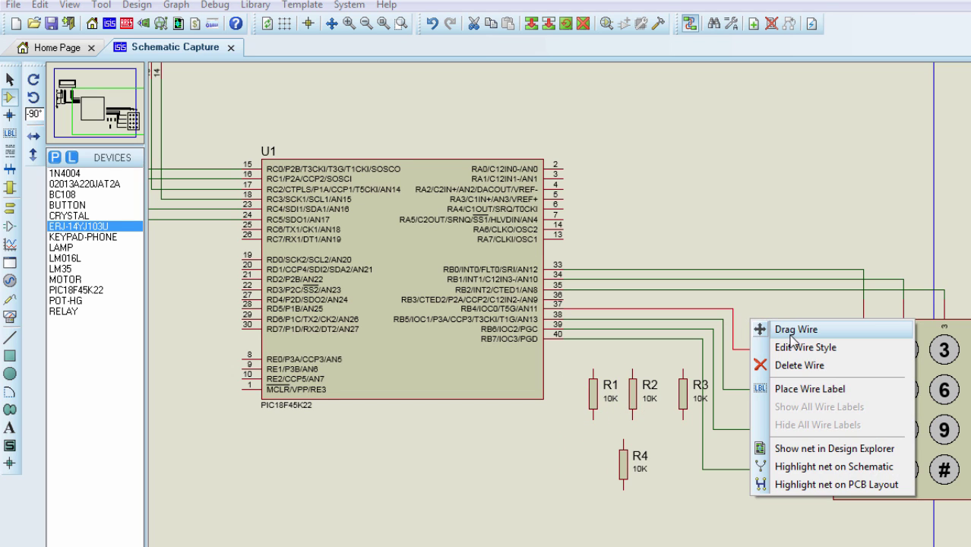
click(796, 330)
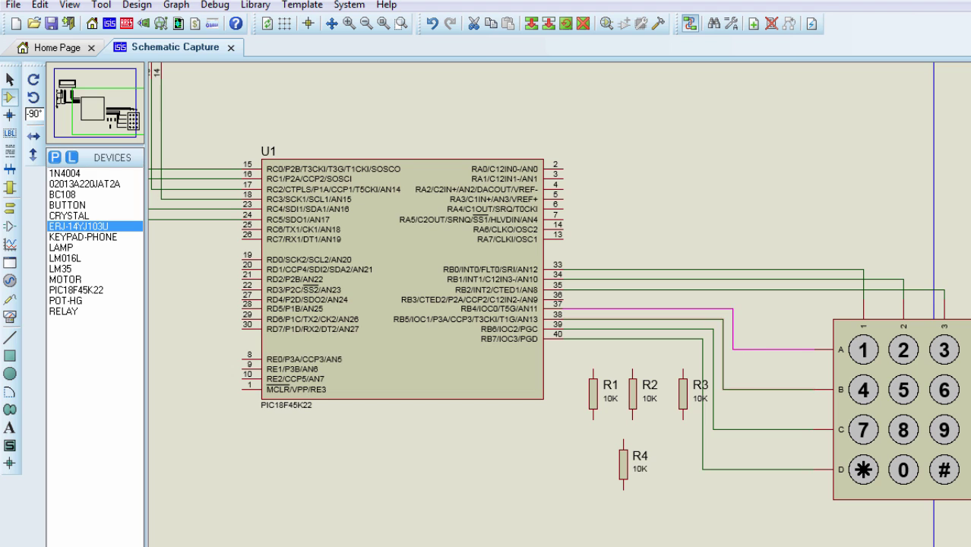
click(793, 330)
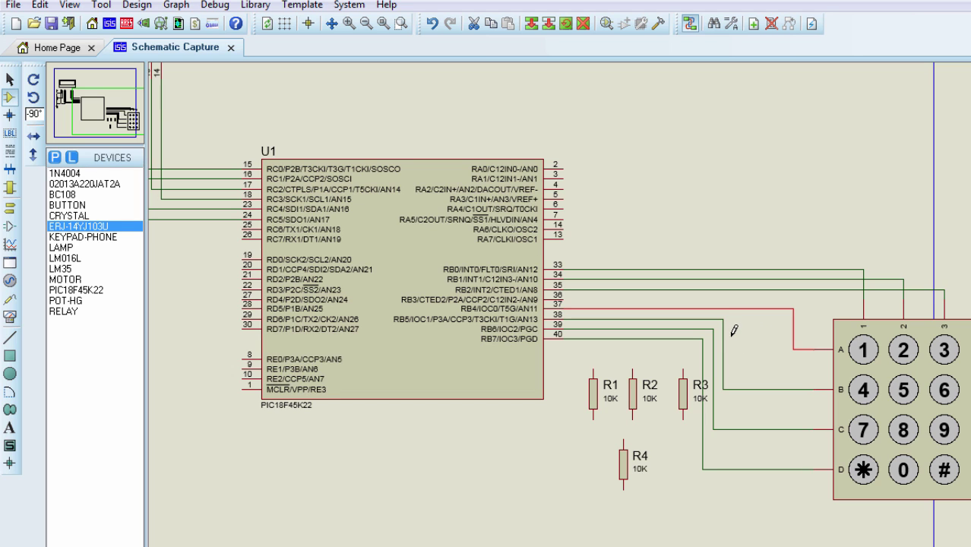
right_click(723, 334)
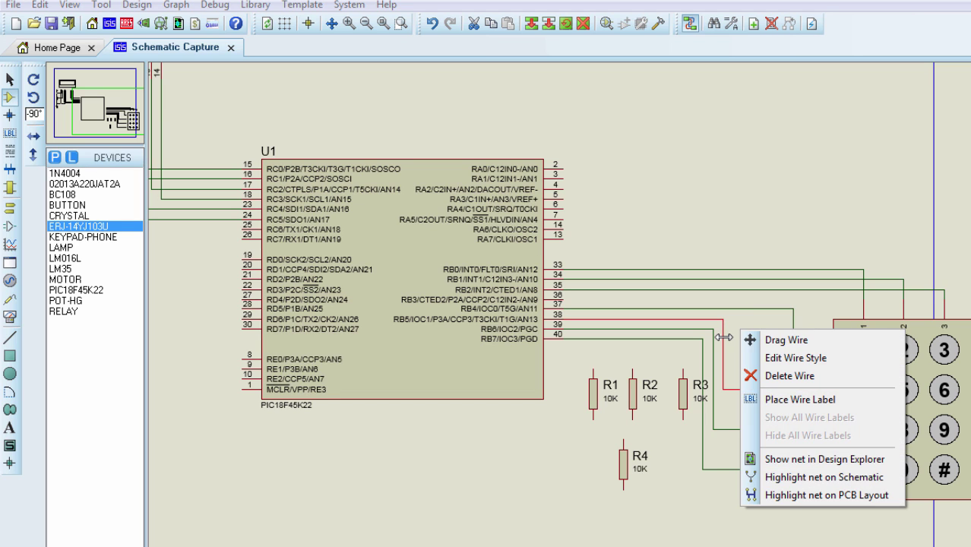
click(764, 336)
click(783, 334)
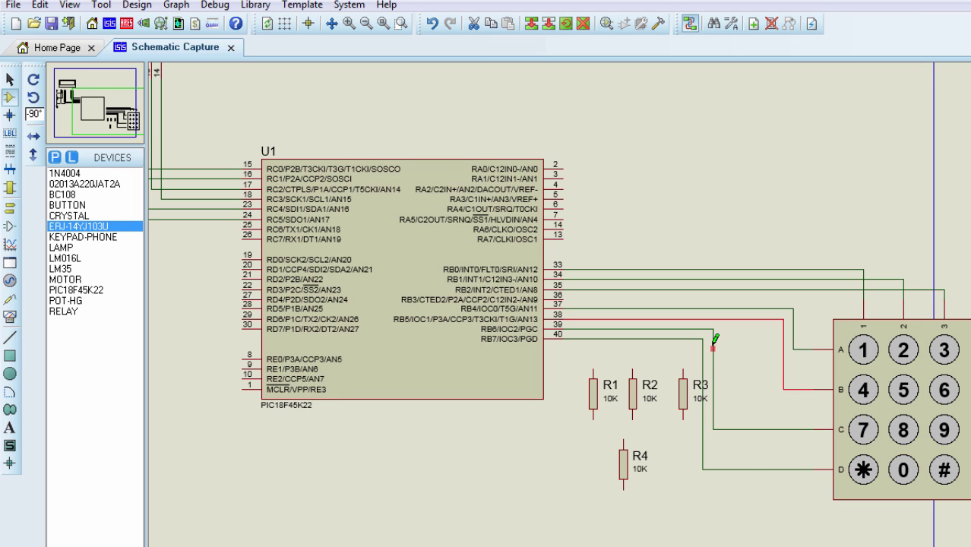
right_click(714, 339)
click(738, 344)
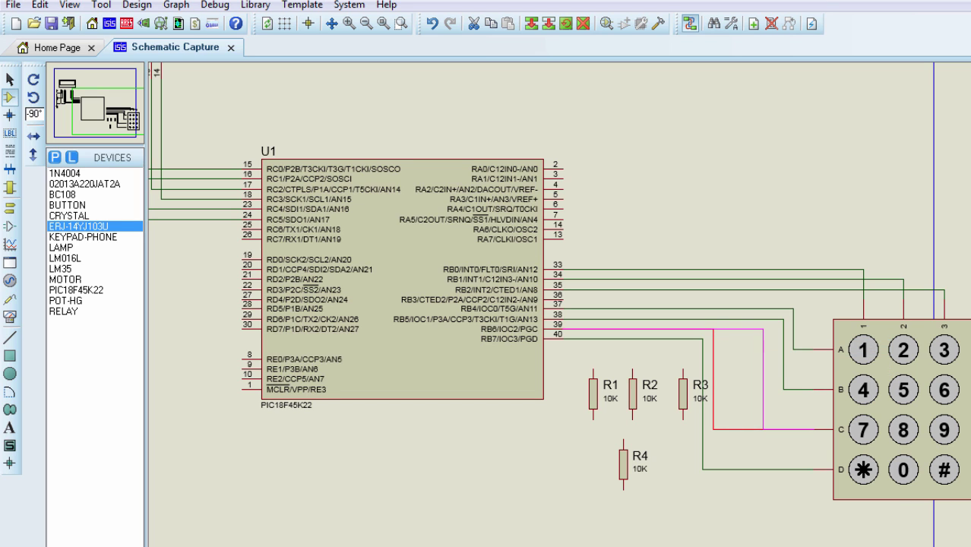
click(772, 341)
drag(700, 342, 762, 342)
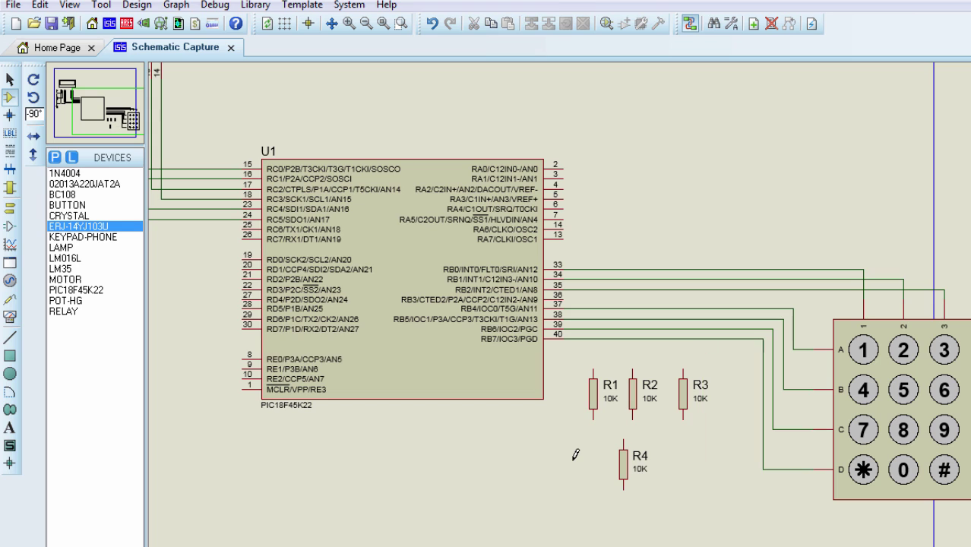
Step: Hide the part reference and resistance value of resistor R1
double_click(618, 411)
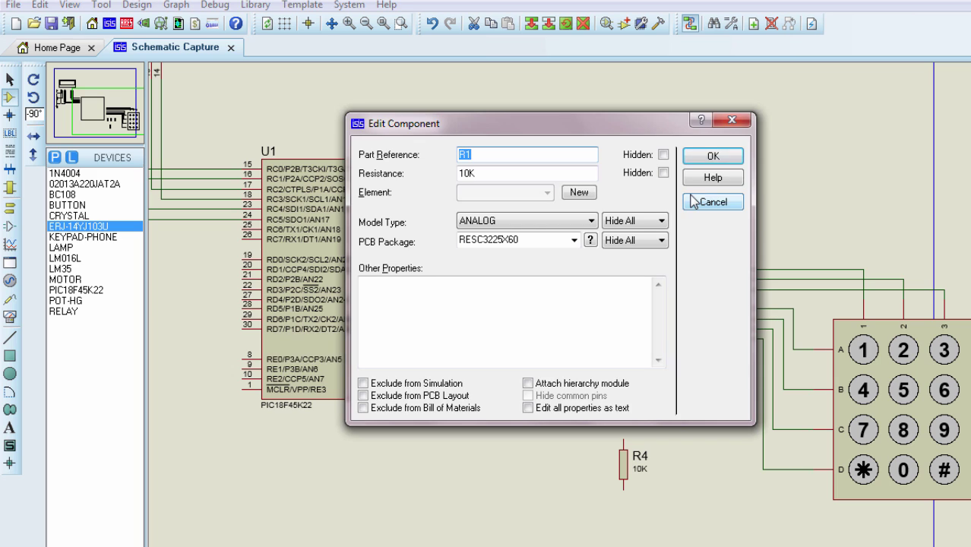
click(731, 120)
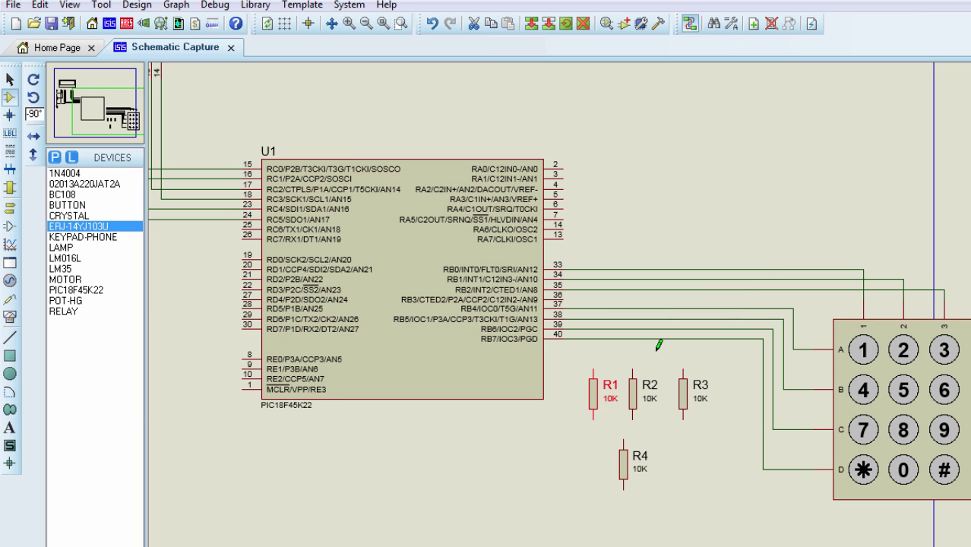
right_click(594, 407)
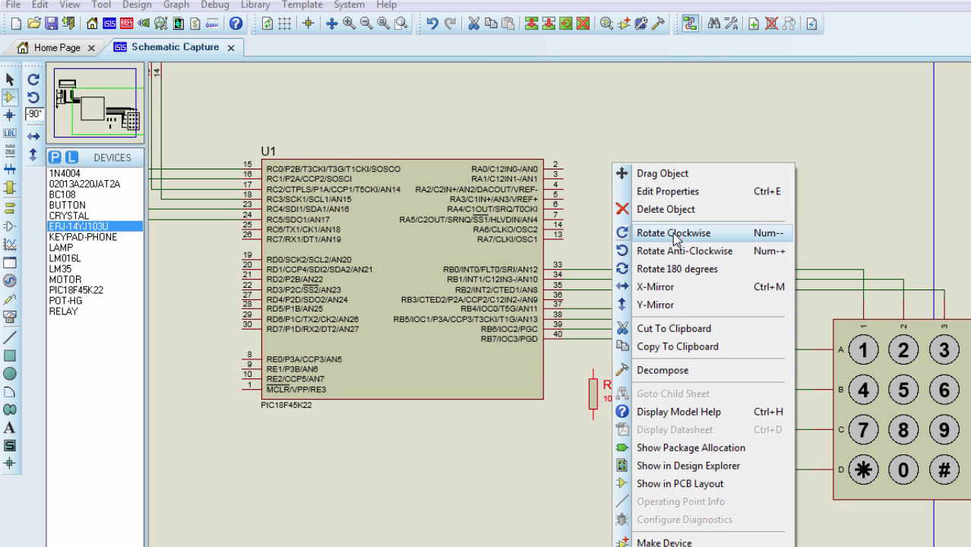
click(669, 191)
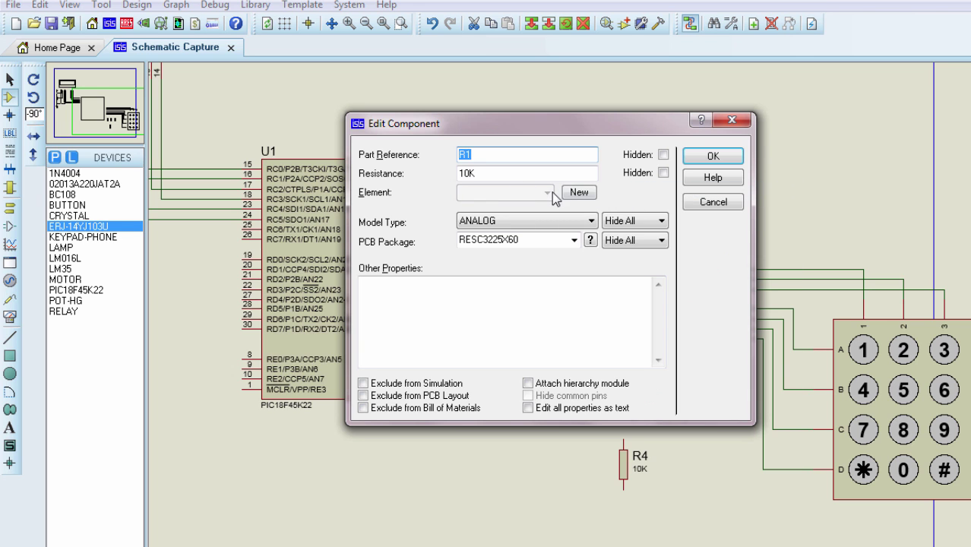
click(663, 154)
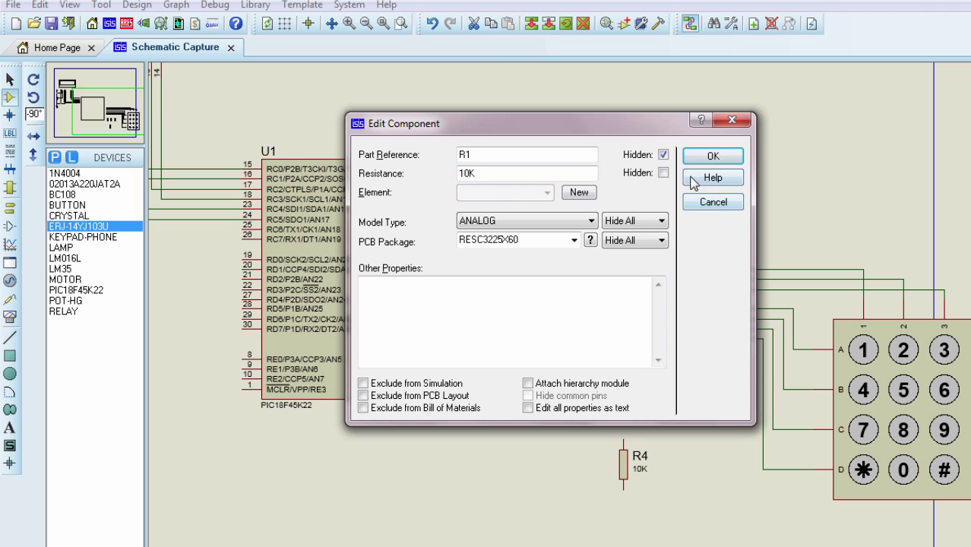
click(663, 173)
click(712, 156)
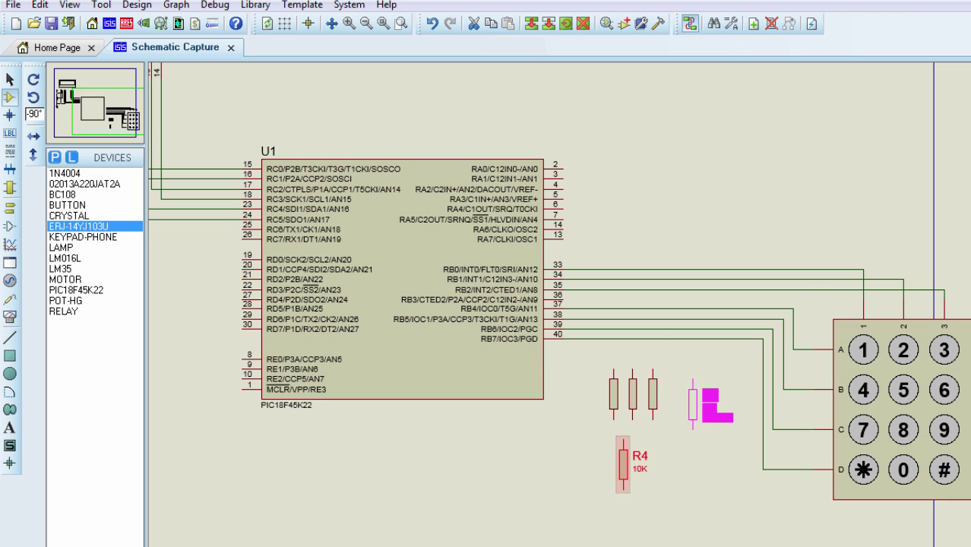
Step: Wire the upper ends of the four resistors to the RB4, RB5, RB6 and RB7 lines and join their lower ends
key(ctrl+z)
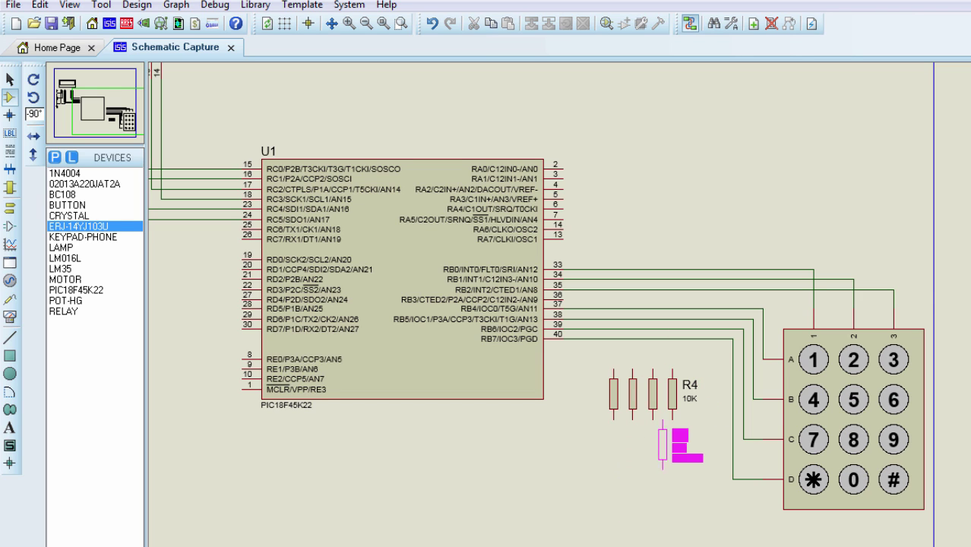
click(614, 368)
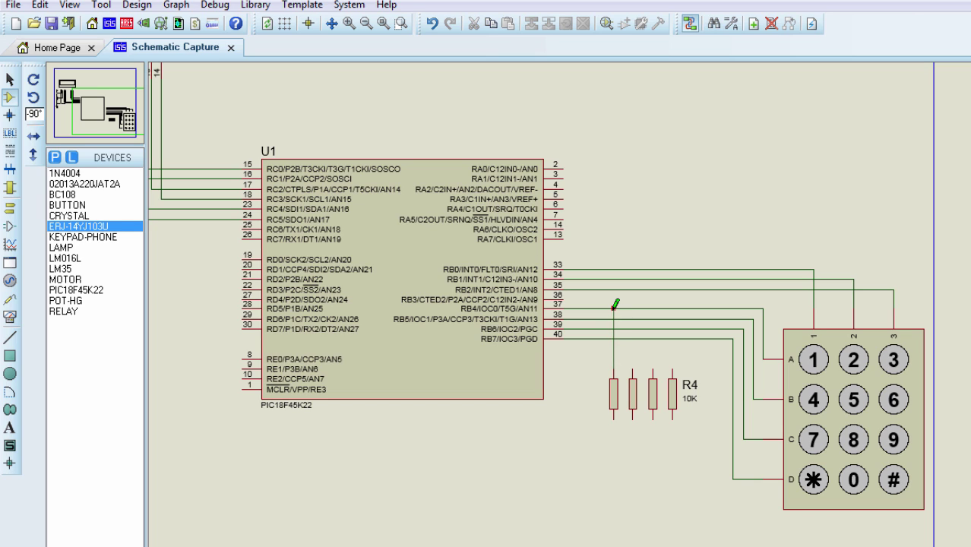
click(614, 308)
click(632, 369)
click(632, 319)
click(652, 369)
click(671, 418)
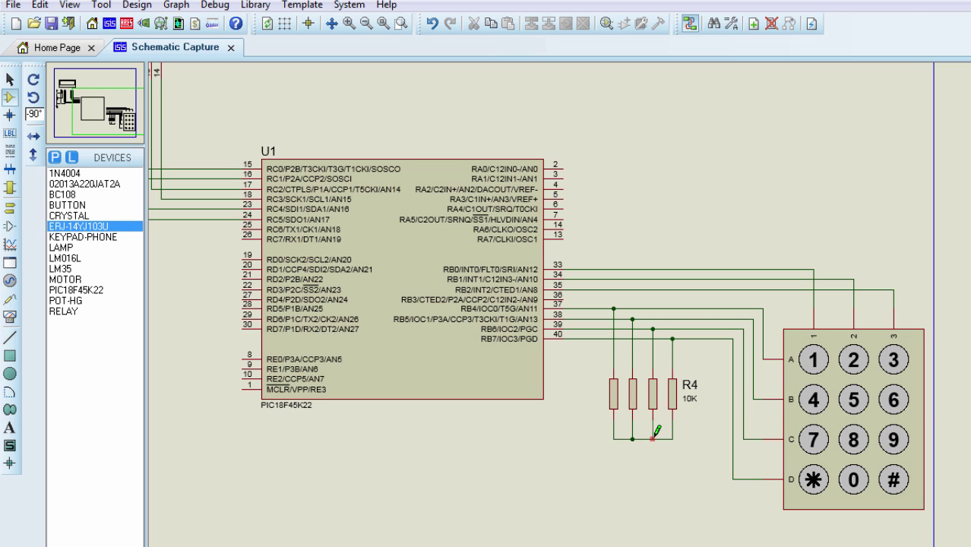
Step: Place a GROUND terminal below the resistors and connect it to their common lower line
click(10, 208)
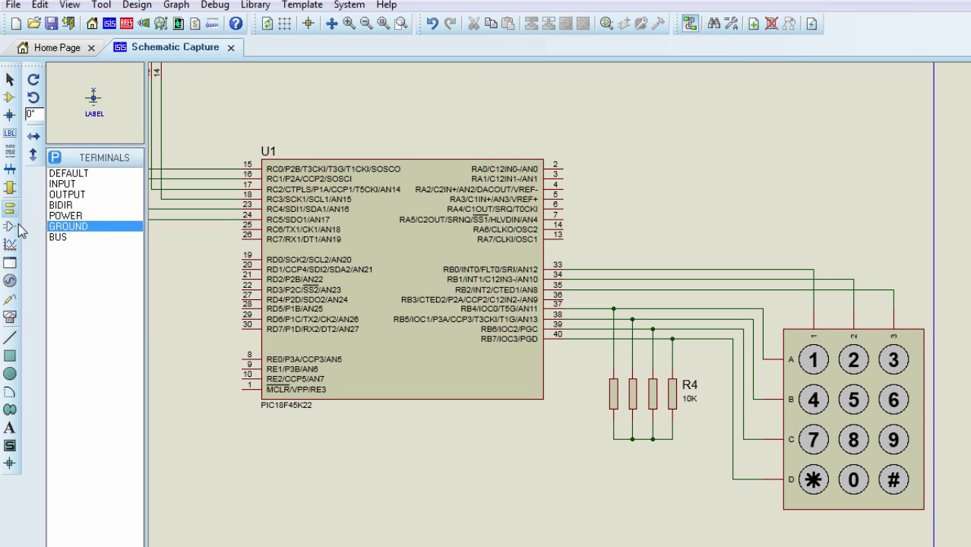
click(652, 468)
click(651, 469)
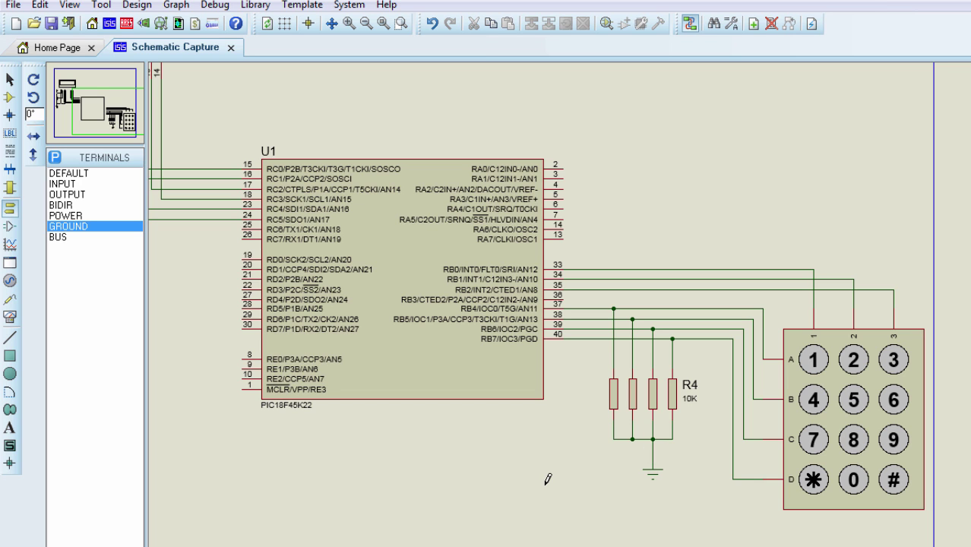
Step: Place a BUTTON and a vertical 10K resistor (ERJ-14YJ103U) below and left of the microcontroller, near its MCLR pin
drag(533, 486, 675, 480)
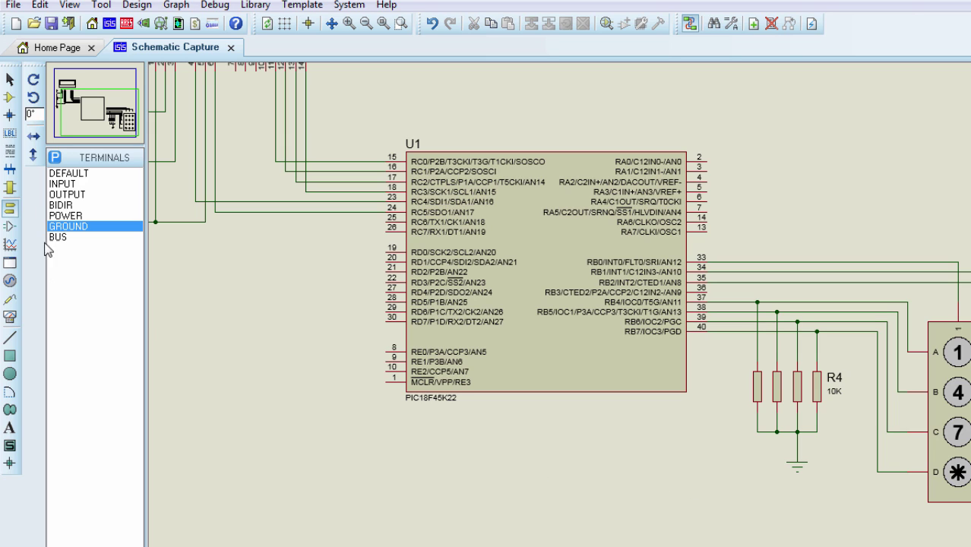
click(9, 97)
click(305, 446)
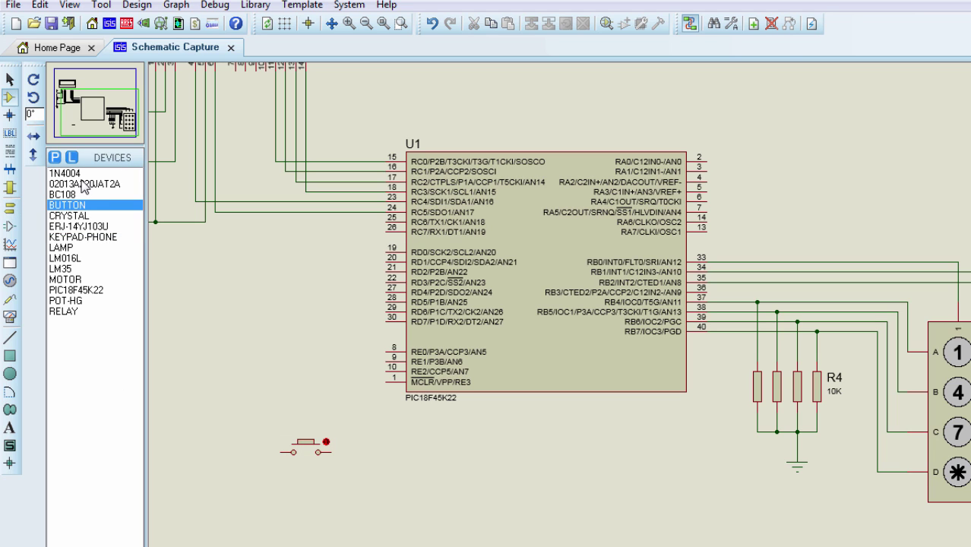
click(70, 237)
click(69, 226)
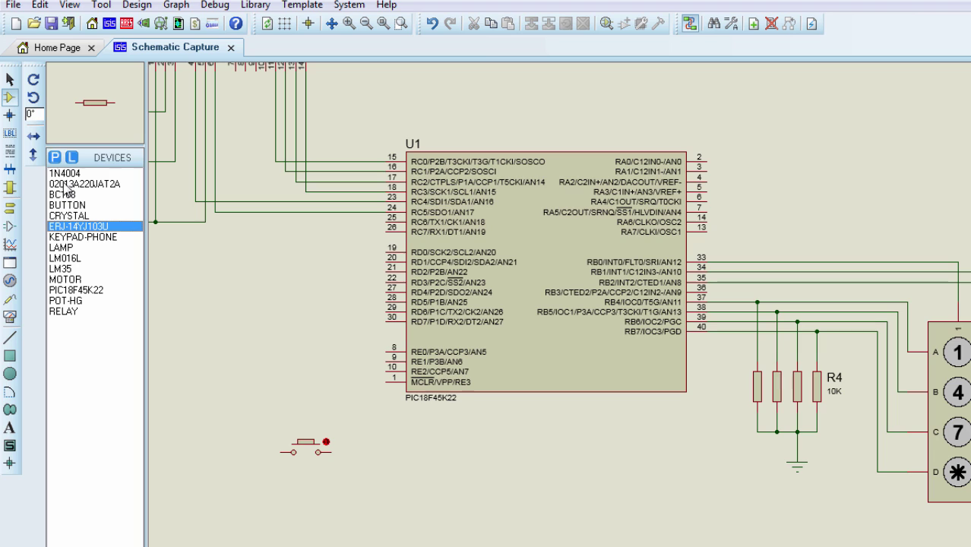
click(33, 97)
click(360, 424)
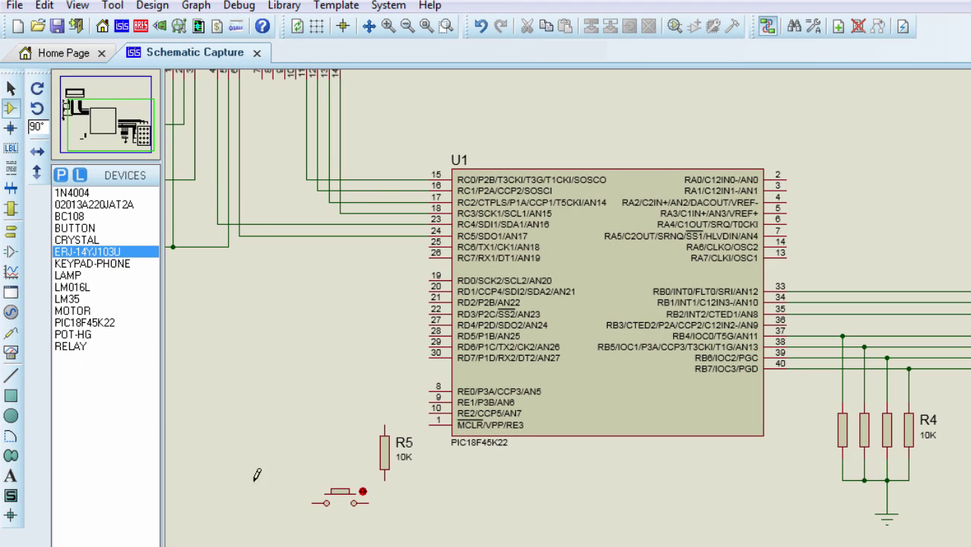
Step: Add a GROUND terminal beside the button and move the button, resistor and ground together up level with the MCLR pin
key(t)
click(284, 533)
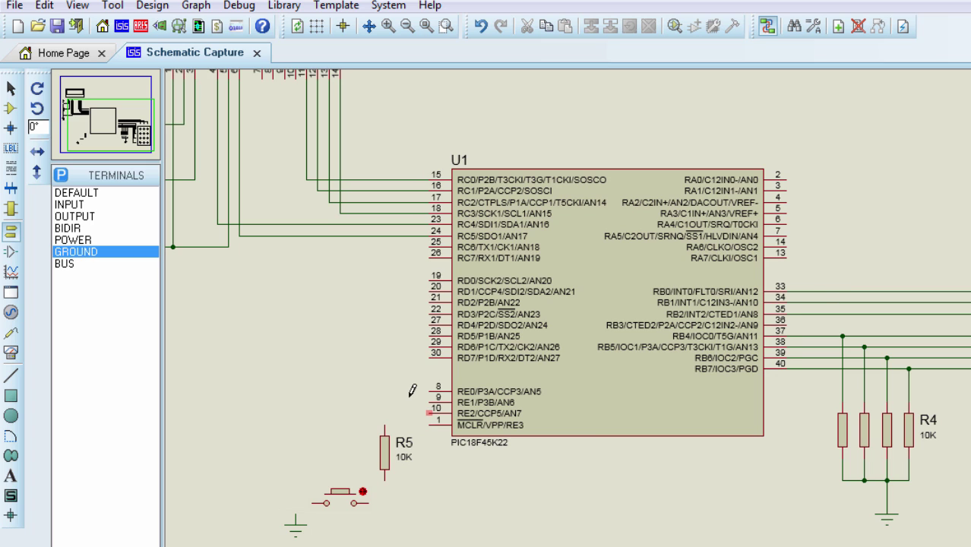
drag(397, 404, 262, 543)
drag(326, 505, 339, 426)
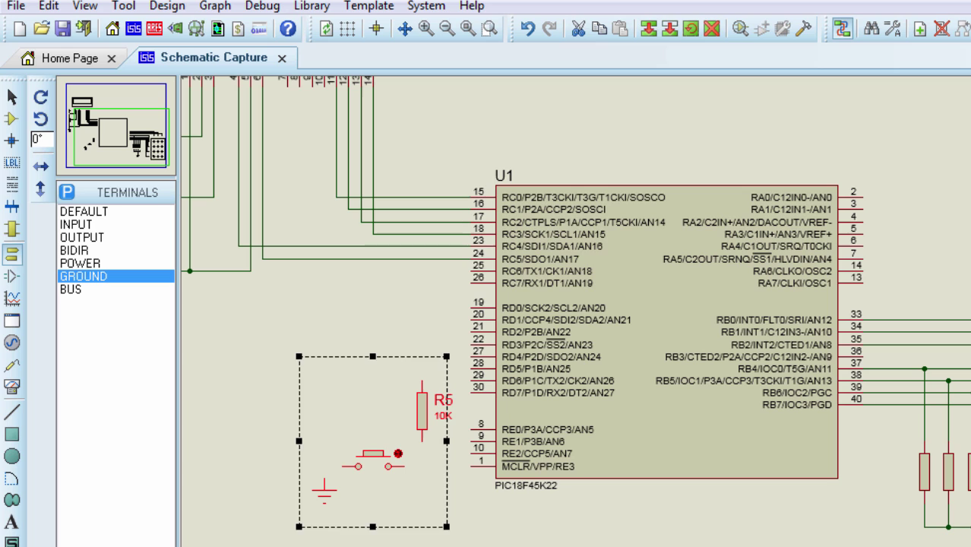
click(442, 457)
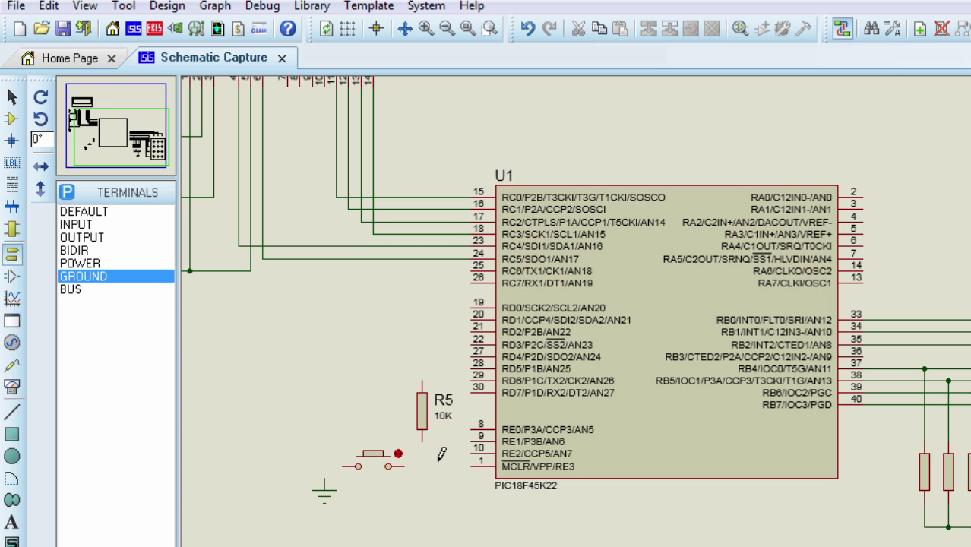
Step: Wire the button to the MCLR pin, join resistor R5 to that line and connect the button's other end to ground
click(404, 465)
click(481, 465)
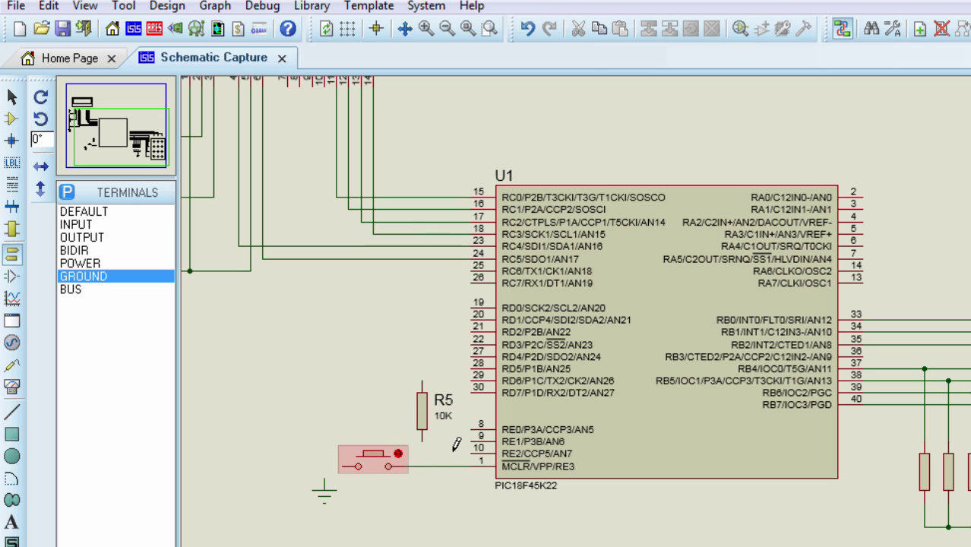
click(422, 465)
click(325, 479)
click(356, 465)
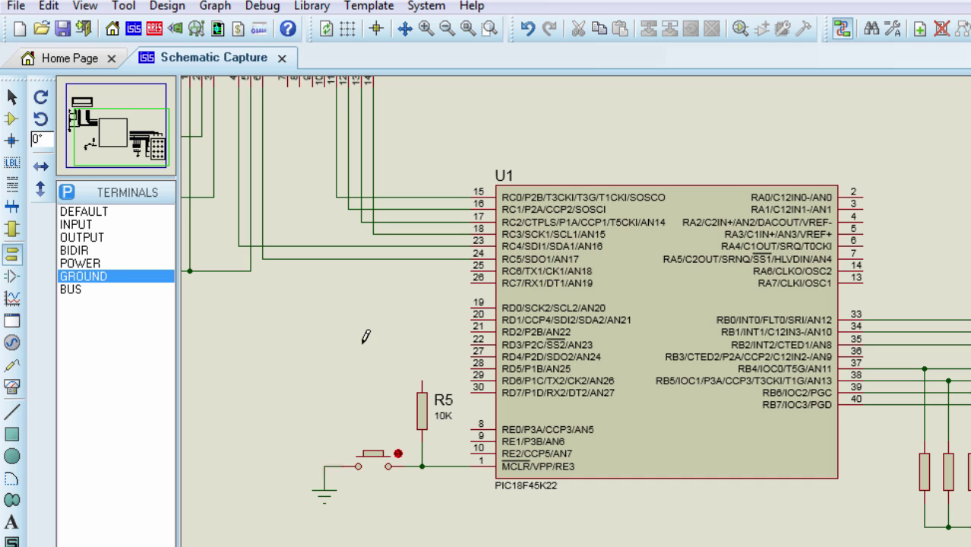
Step: Place a POWER terminal above resistor R5, connected to its upper end, and label it +5V
click(80, 262)
click(422, 343)
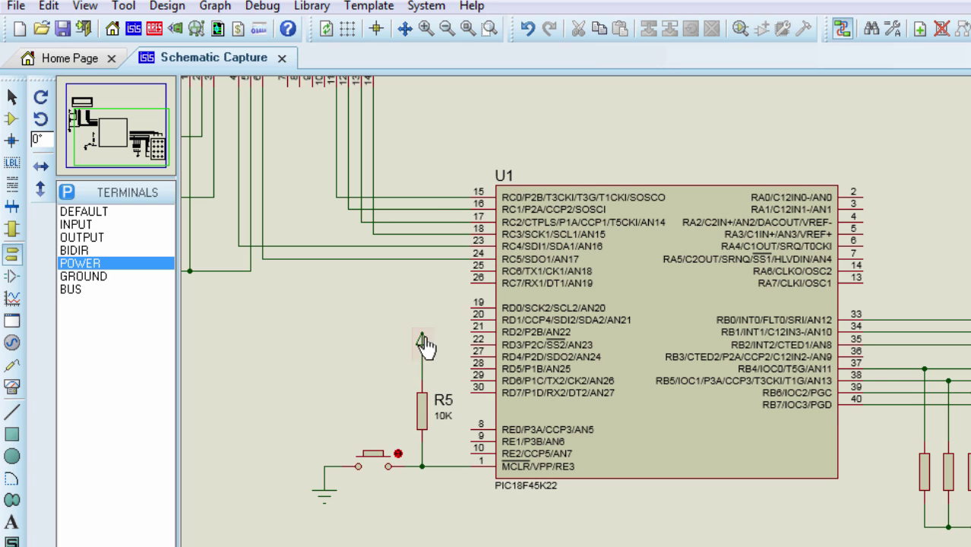
double_click(424, 342)
click(737, 180)
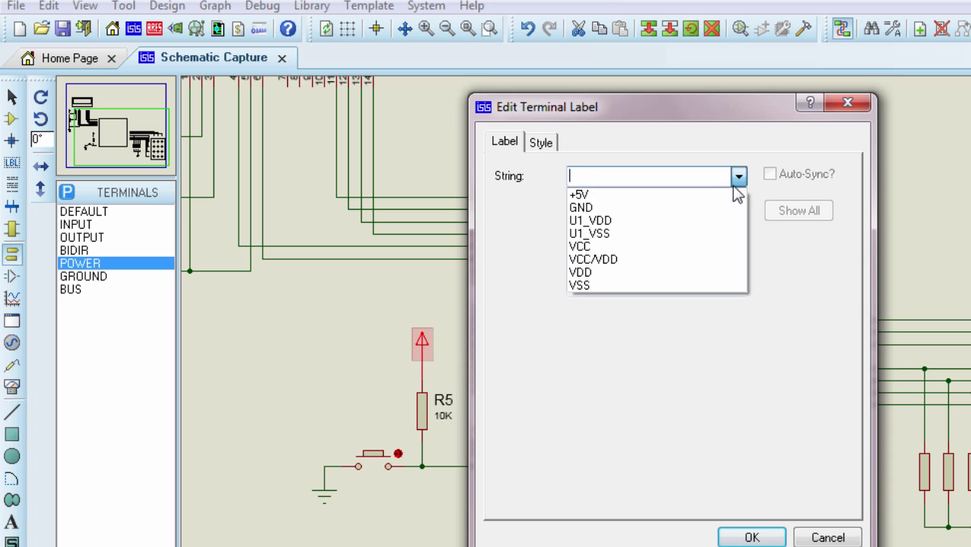
click(714, 194)
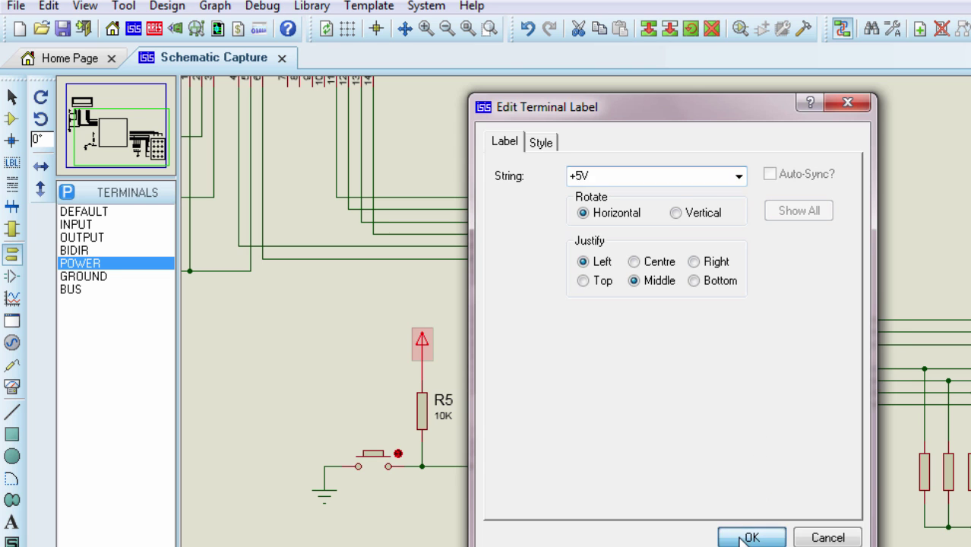
click(748, 535)
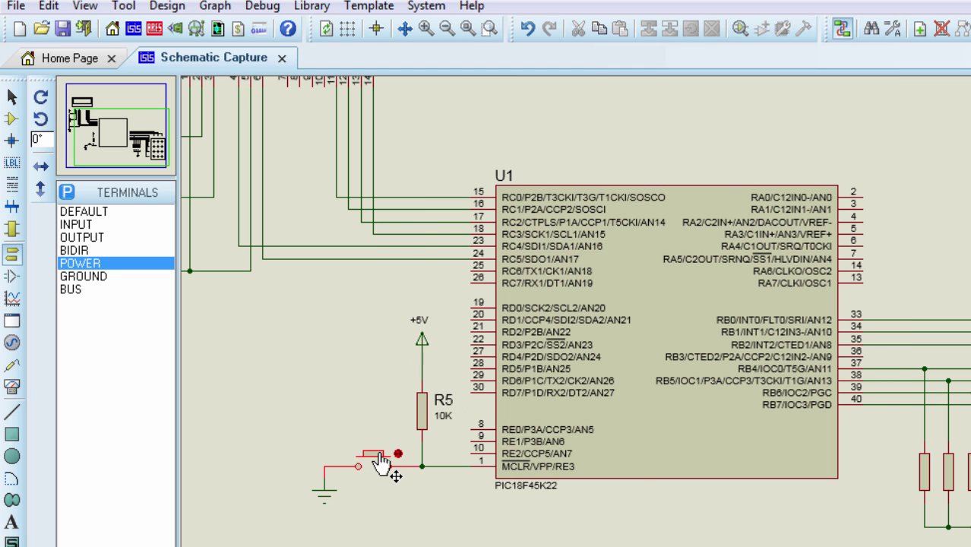
Step: Set the button's part reference to RESET
right_click(382, 463)
click(490, 169)
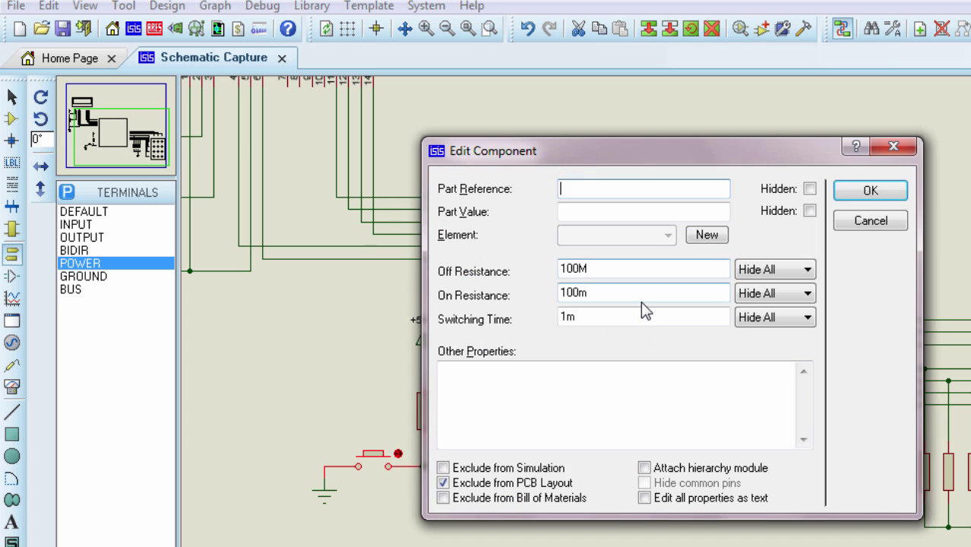
text(RESET)
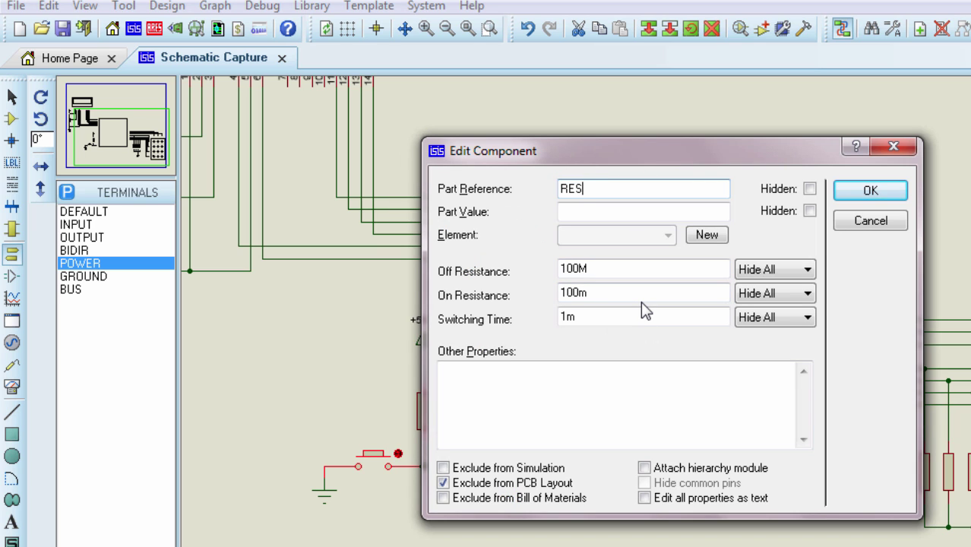
click(870, 191)
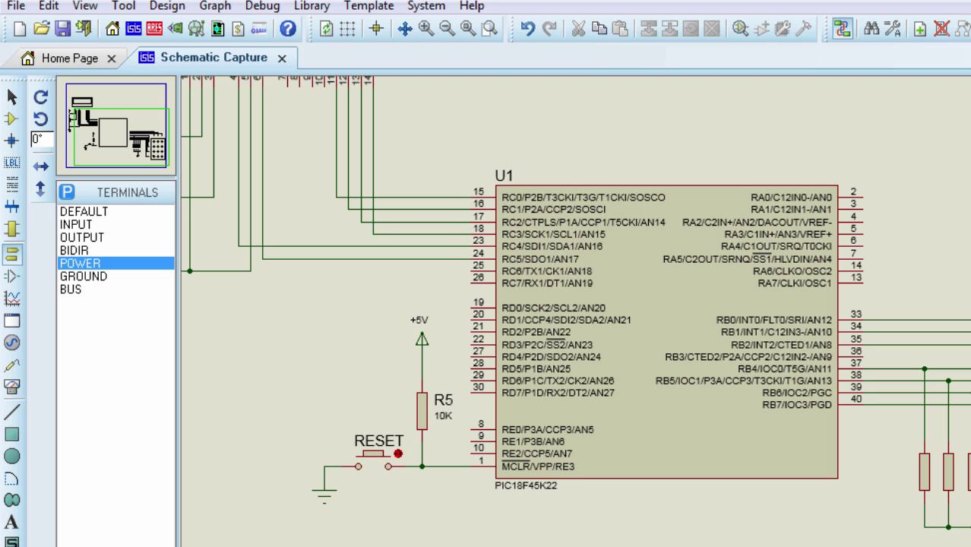
Step: Place a CRYSTAL, rotated by -90°, to the right of the microcontroller's oscillator pins
click(11, 118)
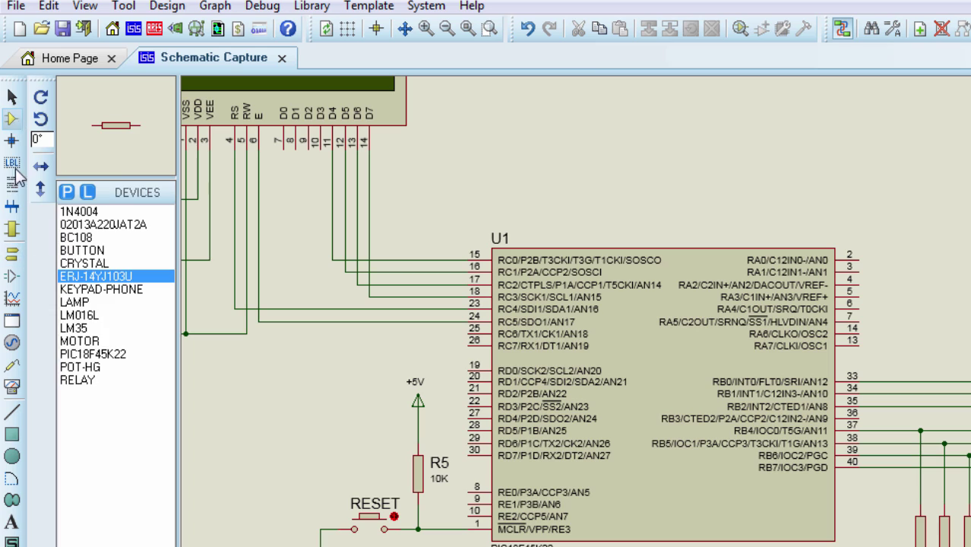
click(85, 262)
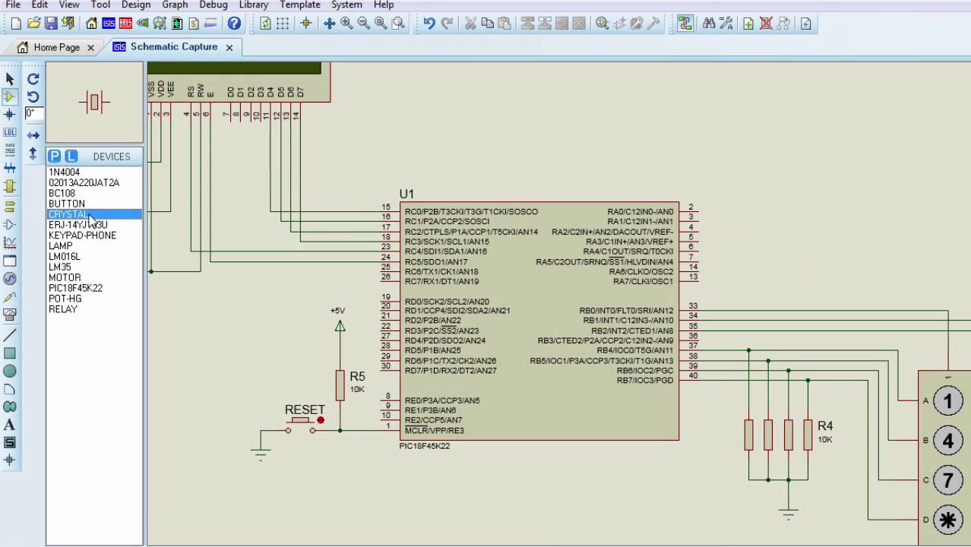
click(32, 78)
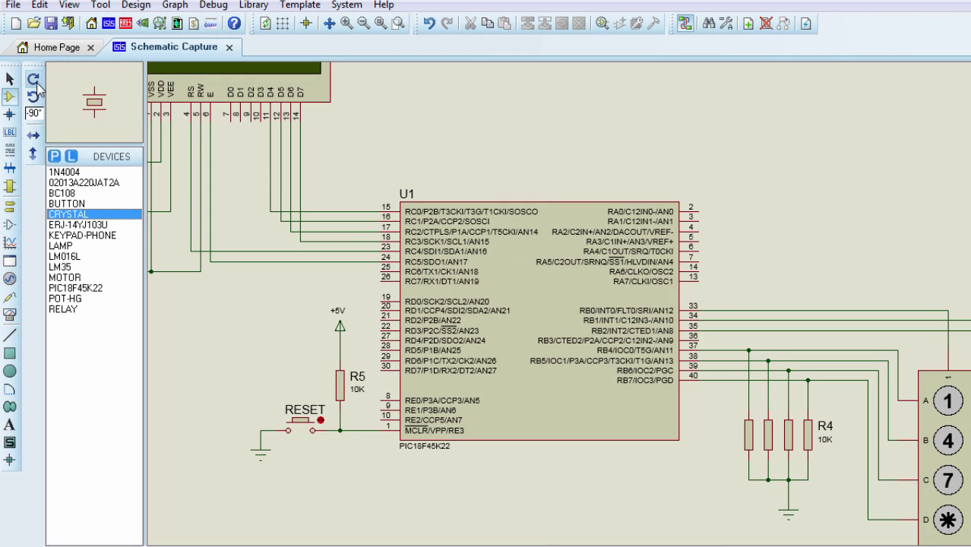
click(776, 252)
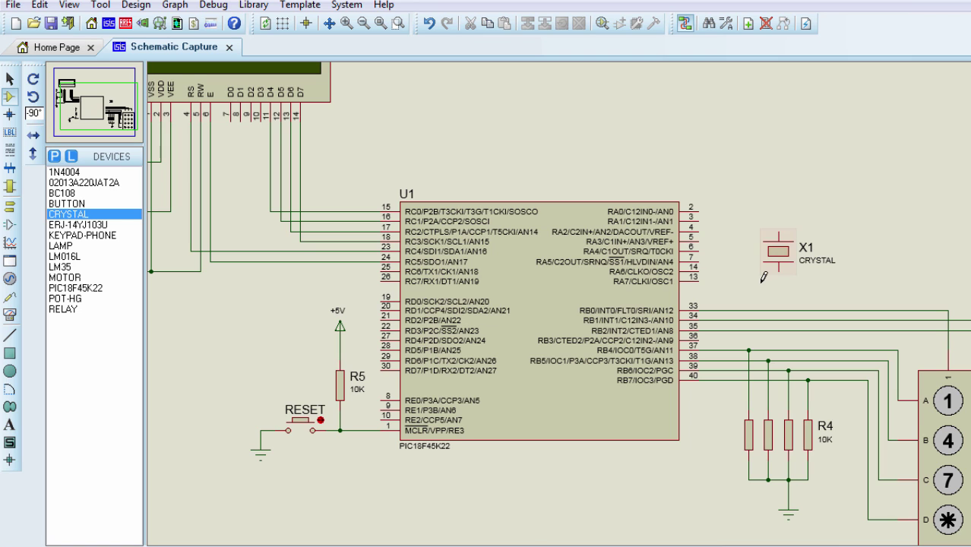
Step: Set the crystal's frequency to 8MHz with Show All, and hide its part reference and part value
double_click(773, 254)
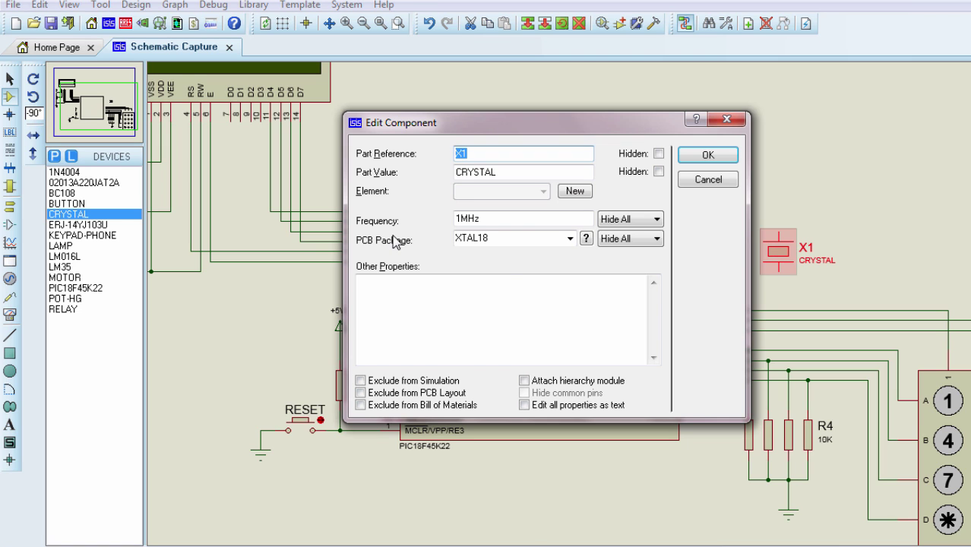
double_click(460, 221)
text(8MHz)
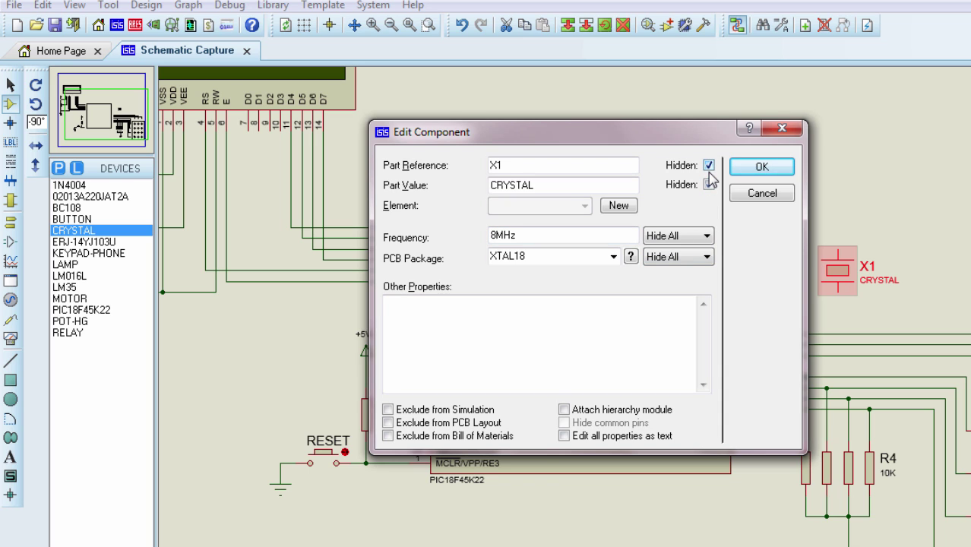
click(707, 237)
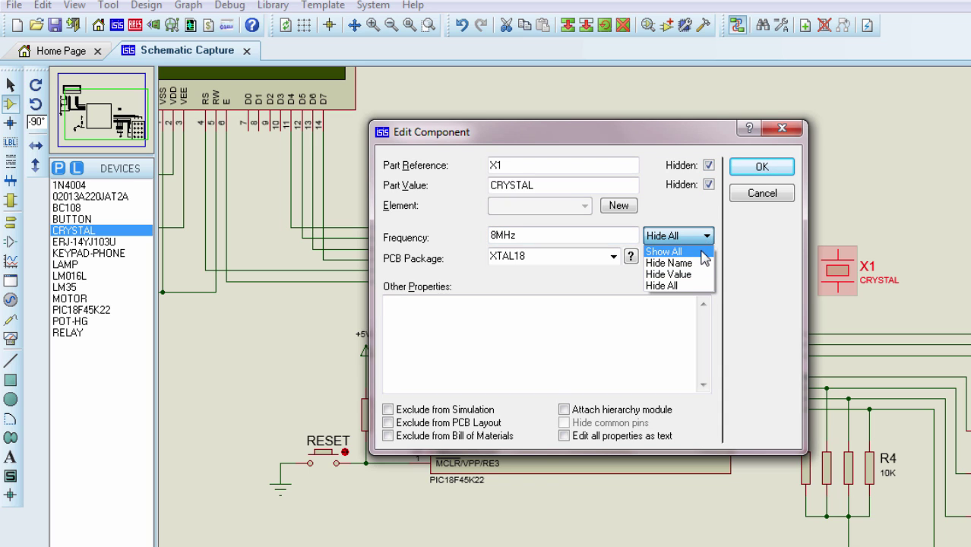
click(702, 252)
click(777, 164)
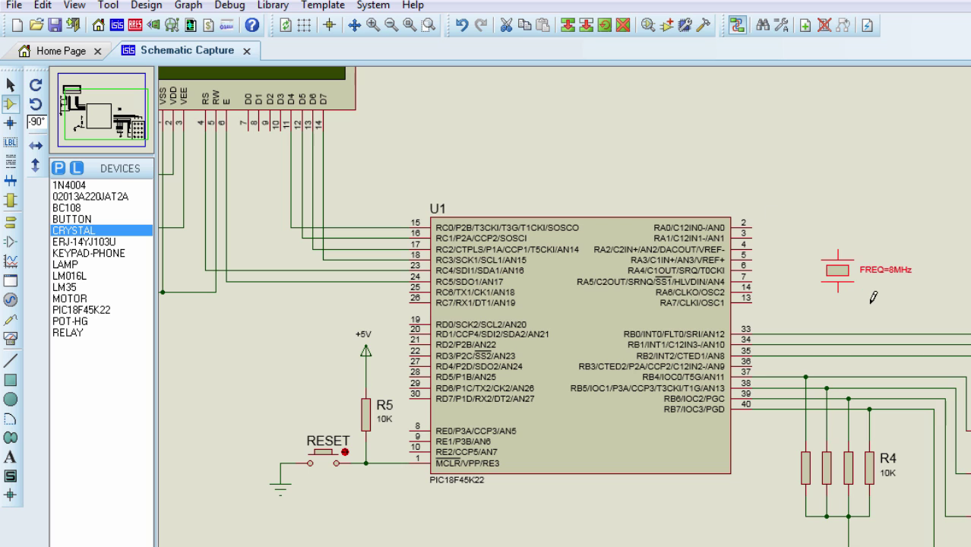
click(873, 296)
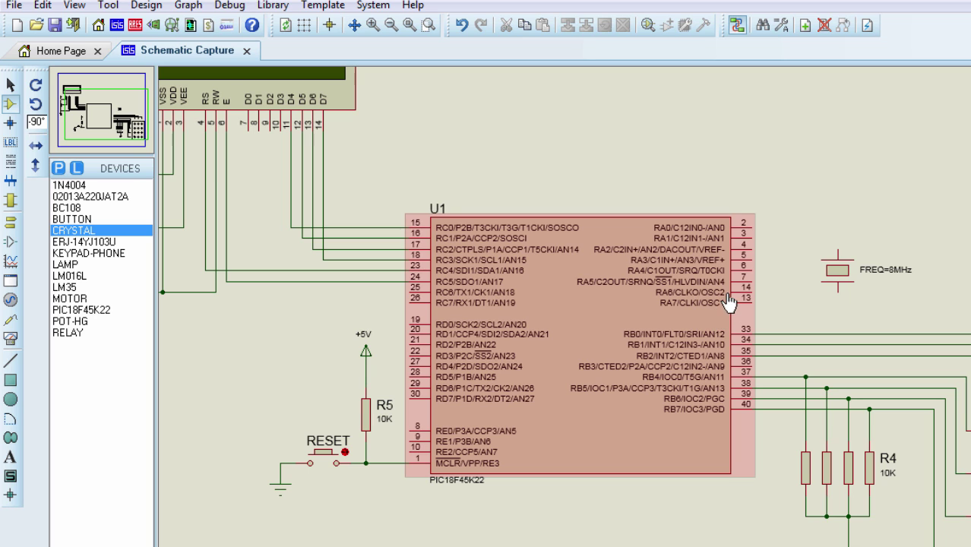
Step: Wire the crystal's lower end to the OSC1 pin and its upper end to the OSC2 pin
click(751, 302)
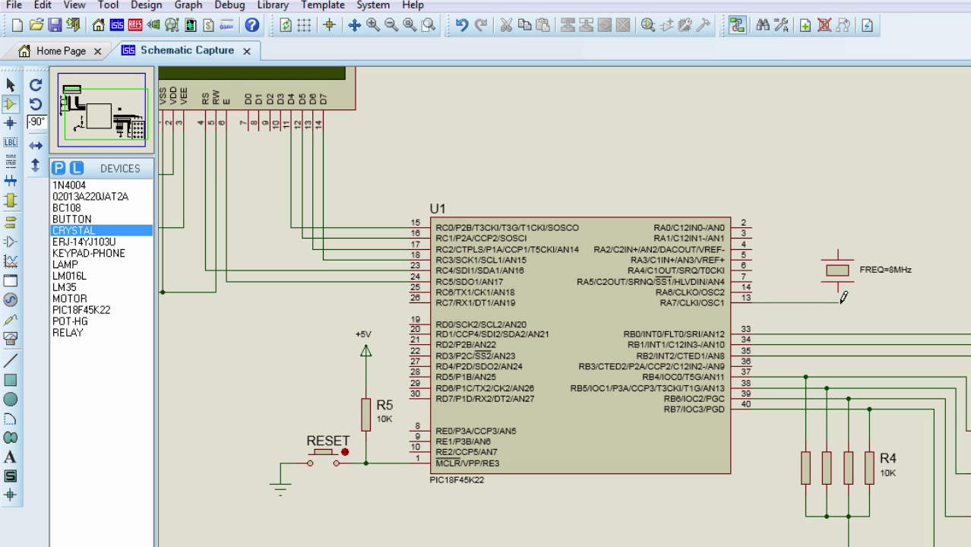
click(837, 289)
click(774, 290)
click(838, 251)
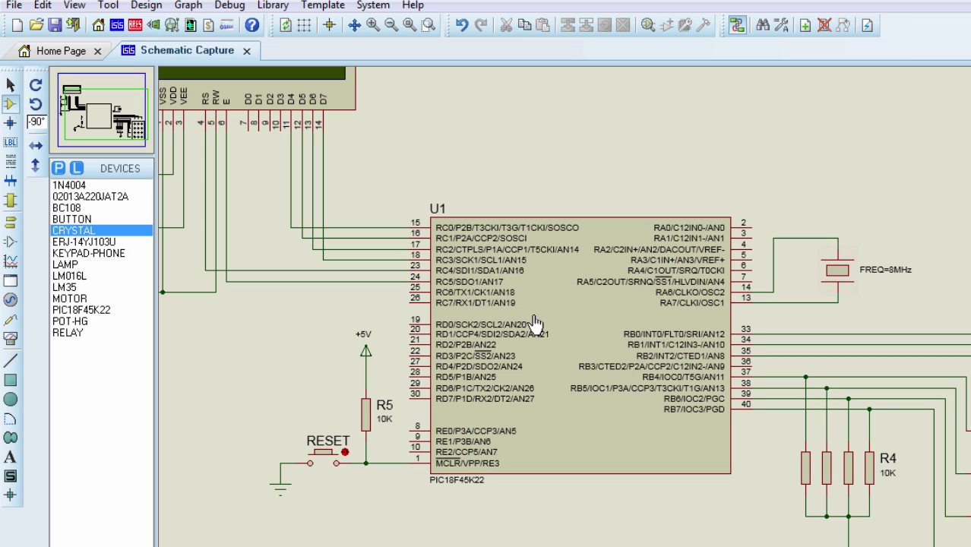
Step: Connect a 22pF capacitor (02013A220JAT2A) to each end of the crystal and join their far ends to a GROUND terminal
click(72, 196)
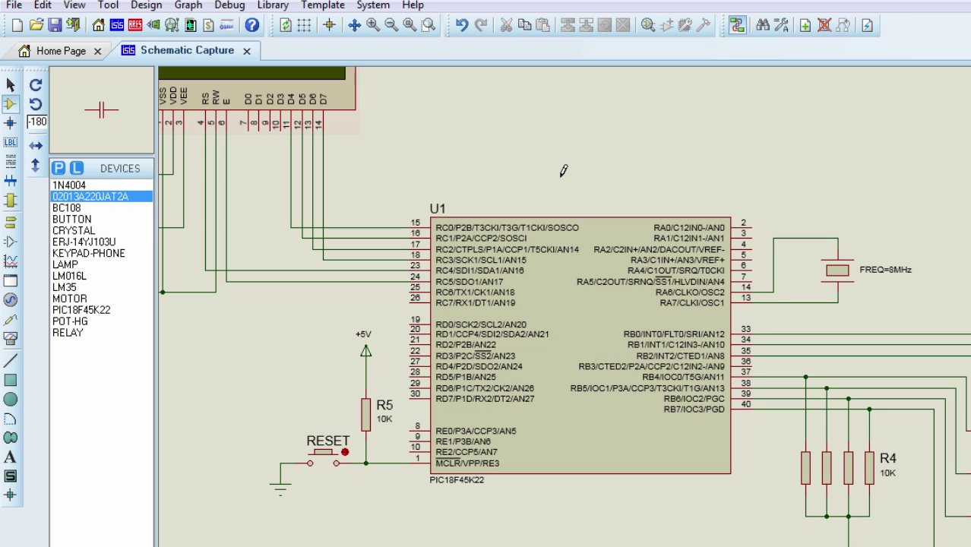
click(873, 237)
click(873, 302)
click(890, 237)
click(896, 301)
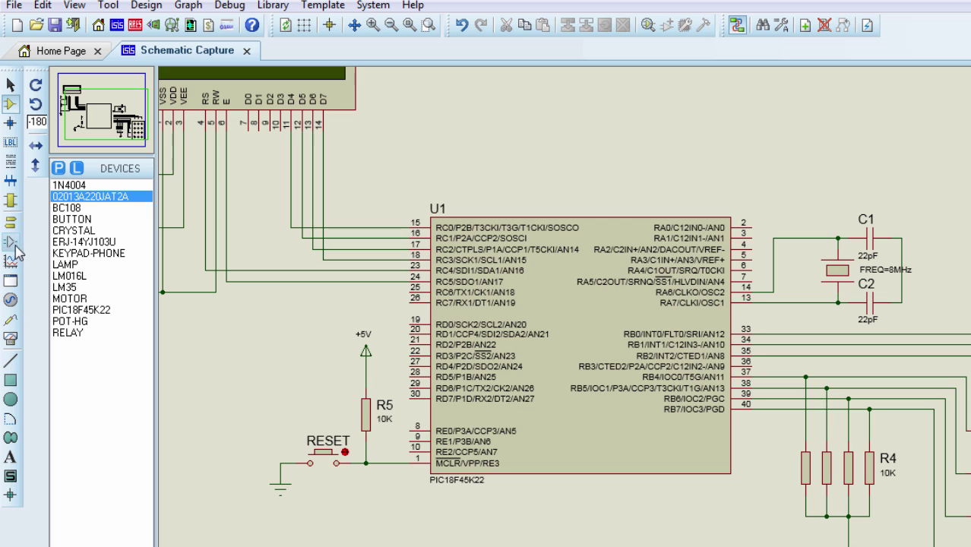
click(10, 221)
click(73, 242)
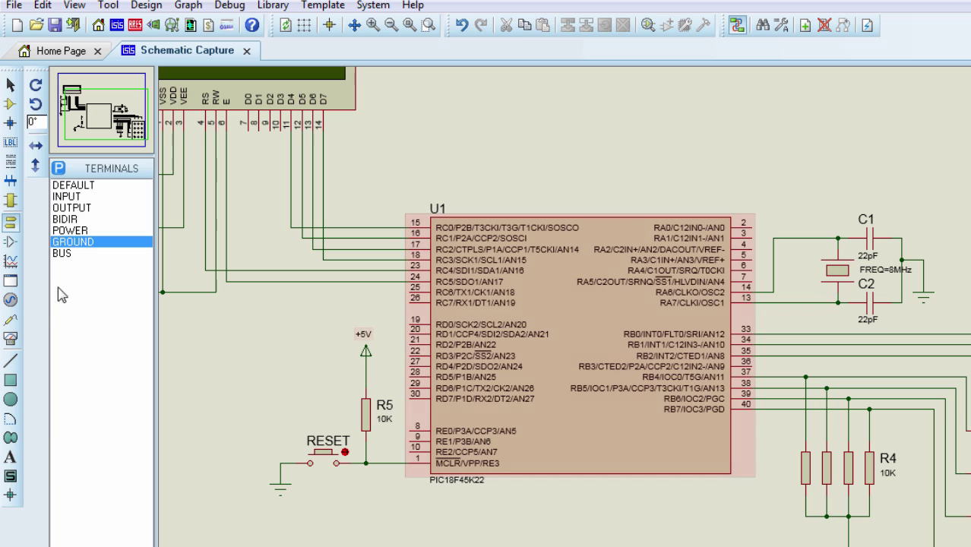
Step: Place a mirrored LM35 sensor to the right of the crystal circuit, with its VOUT pin facing the microcontroller
click(9, 106)
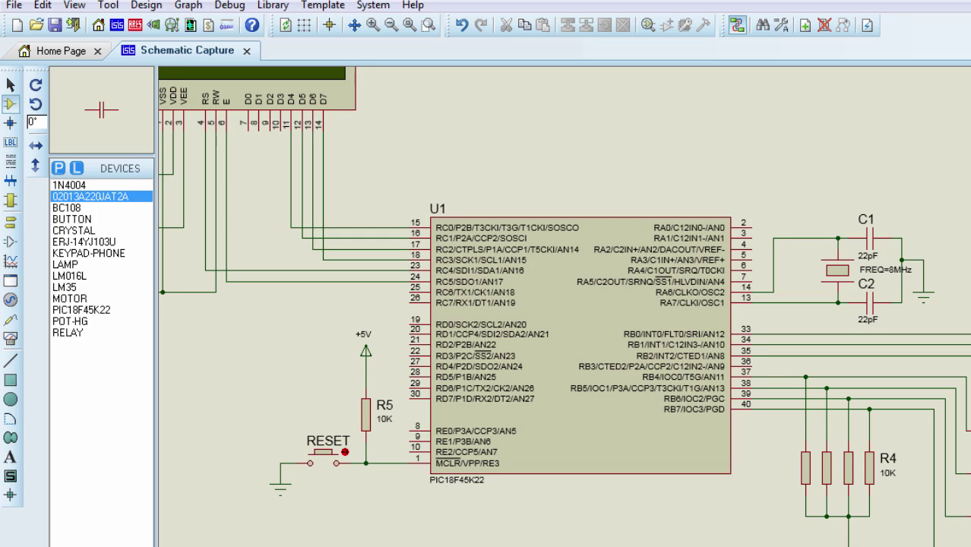
click(63, 287)
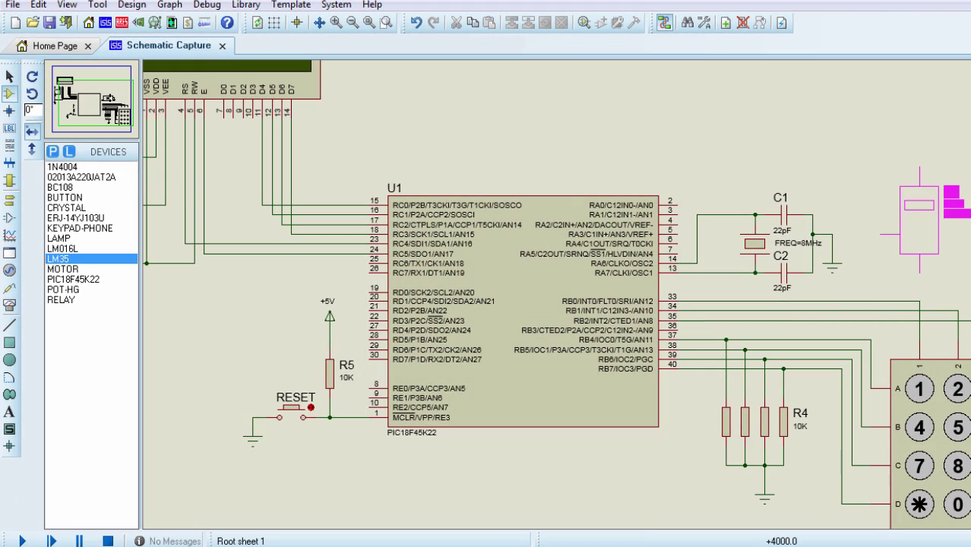
click(936, 228)
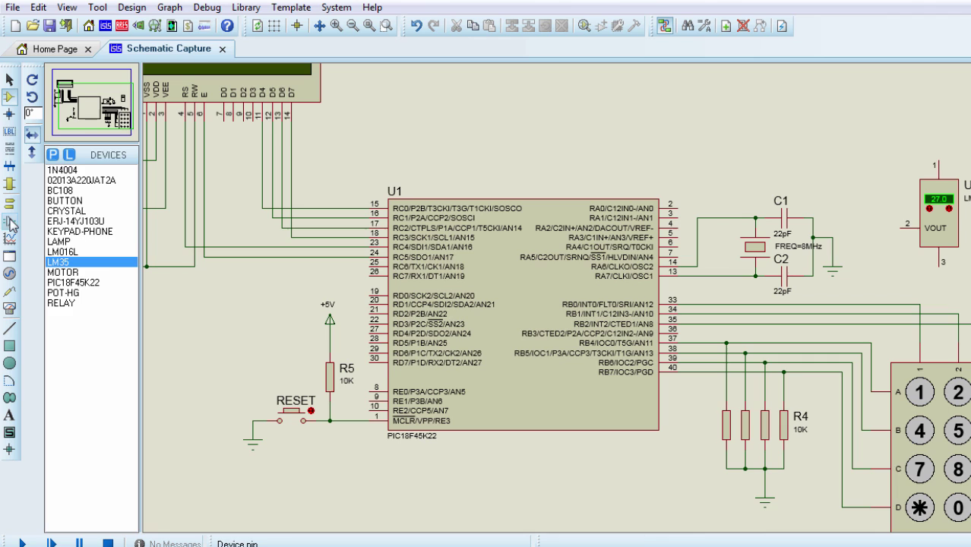
Step: Place a DEFAULT terminal at the LM35 sensor's VOUT pin and label it Temp
click(10, 207)
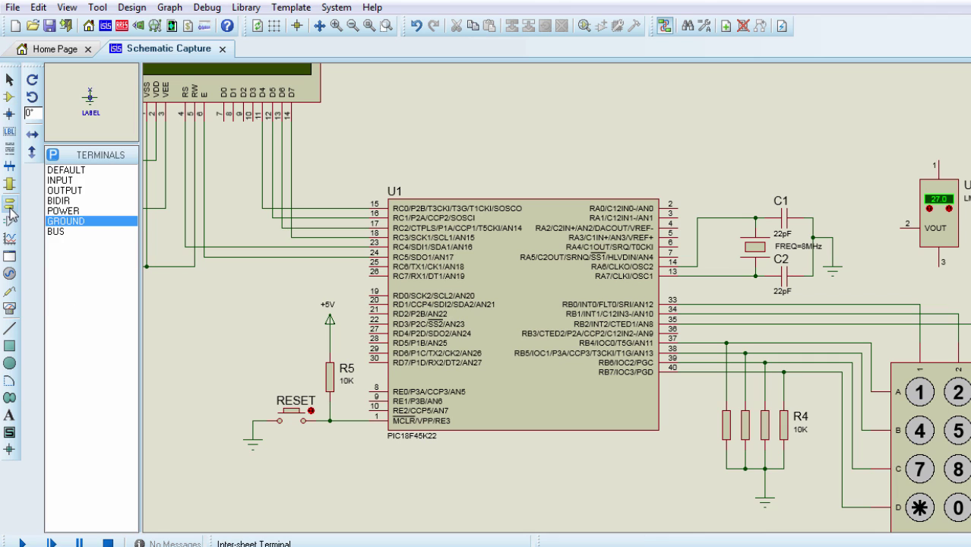
click(61, 170)
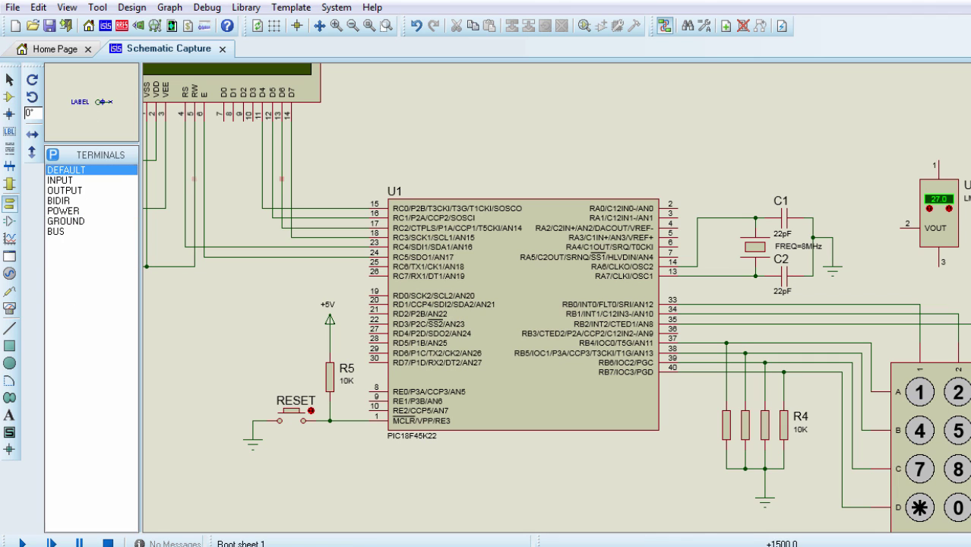
click(878, 232)
double_click(880, 228)
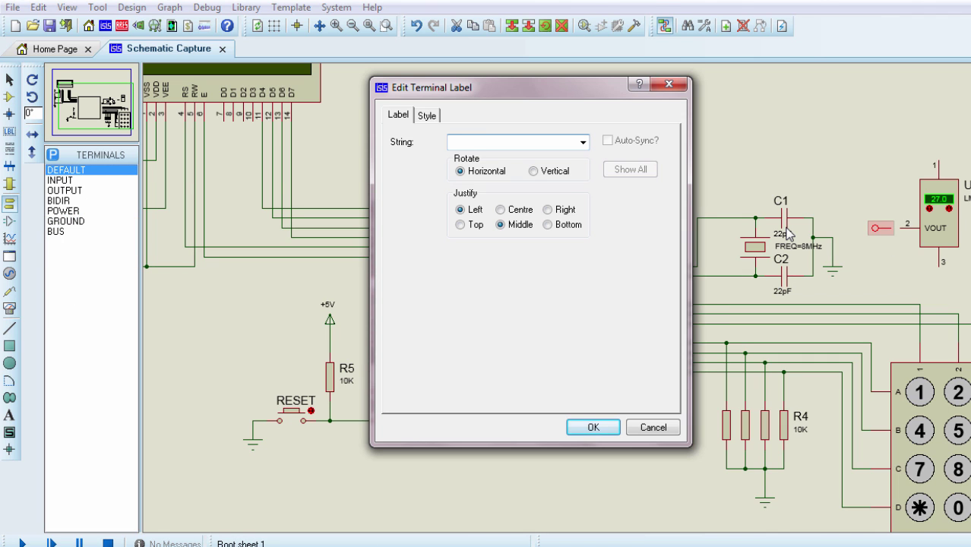
text(Temp)
key(shift+Home)
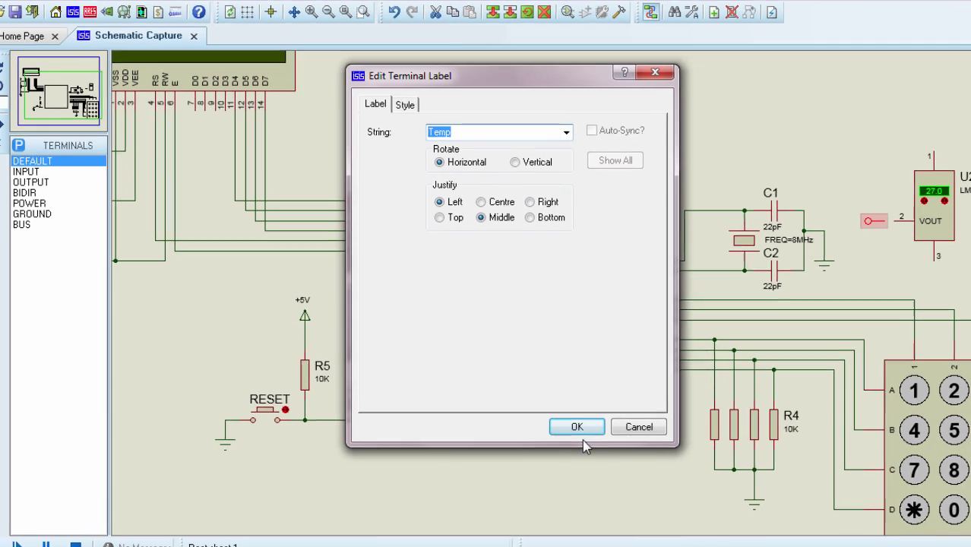
click(593, 427)
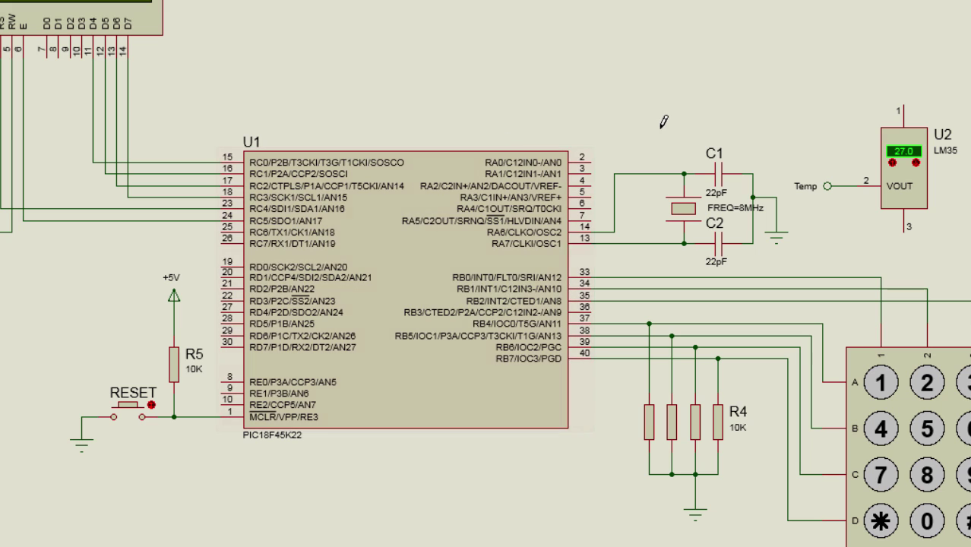
Step: Place a horizontally mirrored DEFAULT terminal labelled Temp at the microcontroller's RA0 pin
click(629, 153)
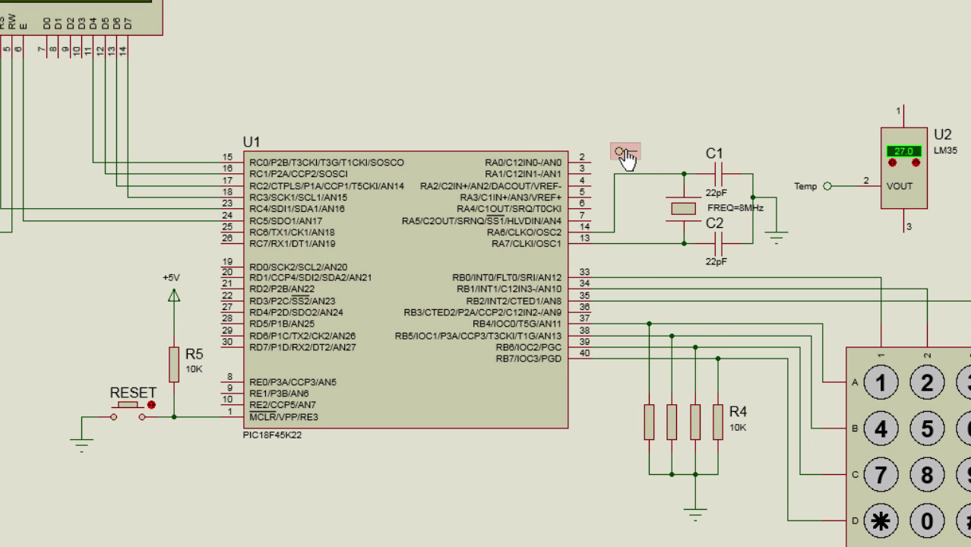
right_click(624, 155)
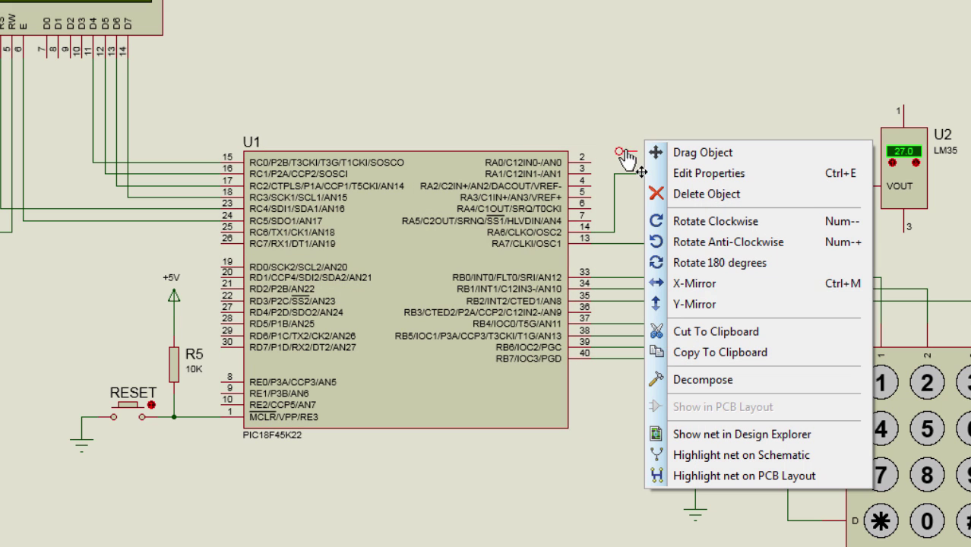
click(719, 287)
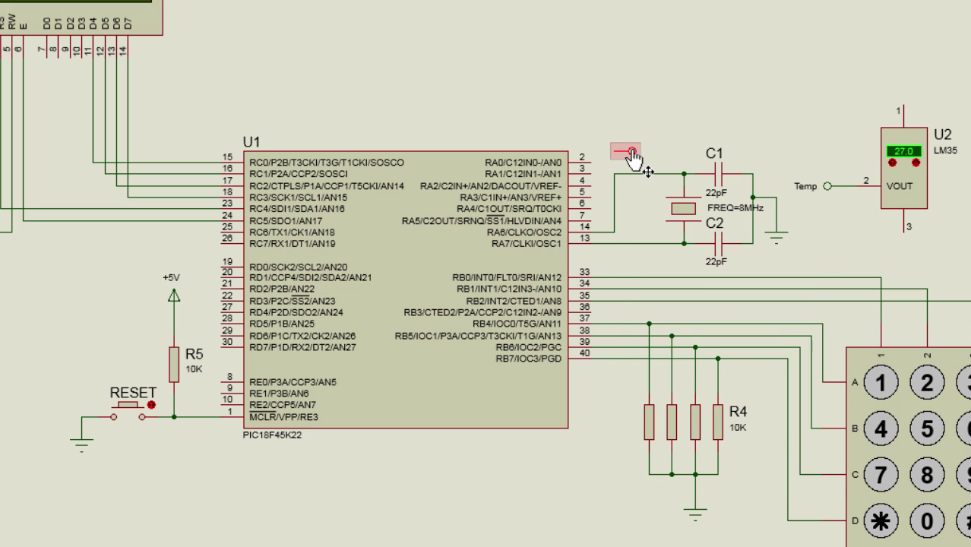
click(631, 155)
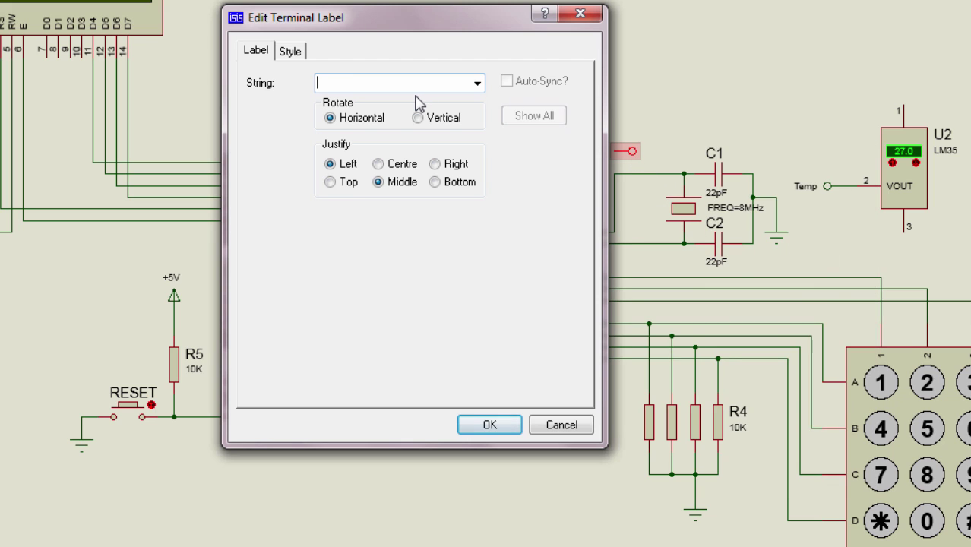
click(489, 425)
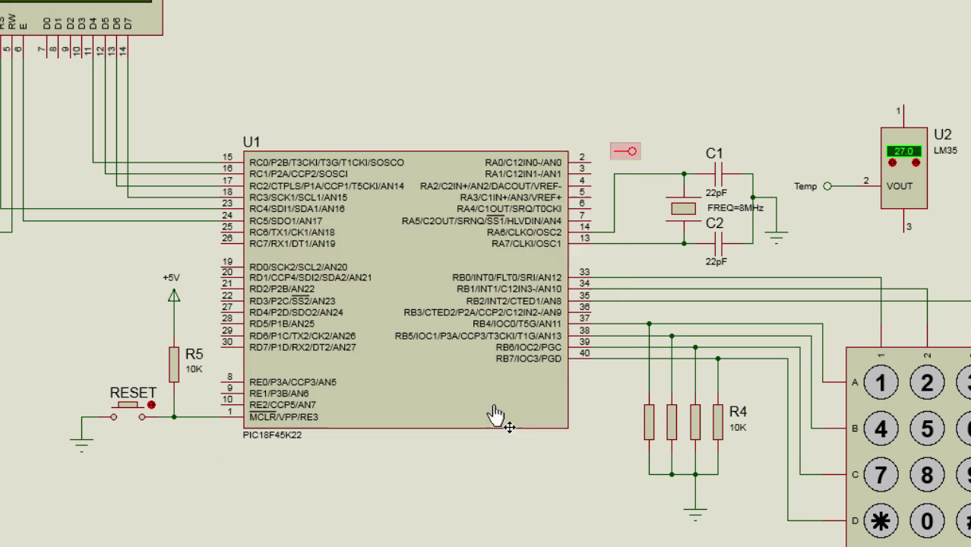
drag(630, 149, 621, 161)
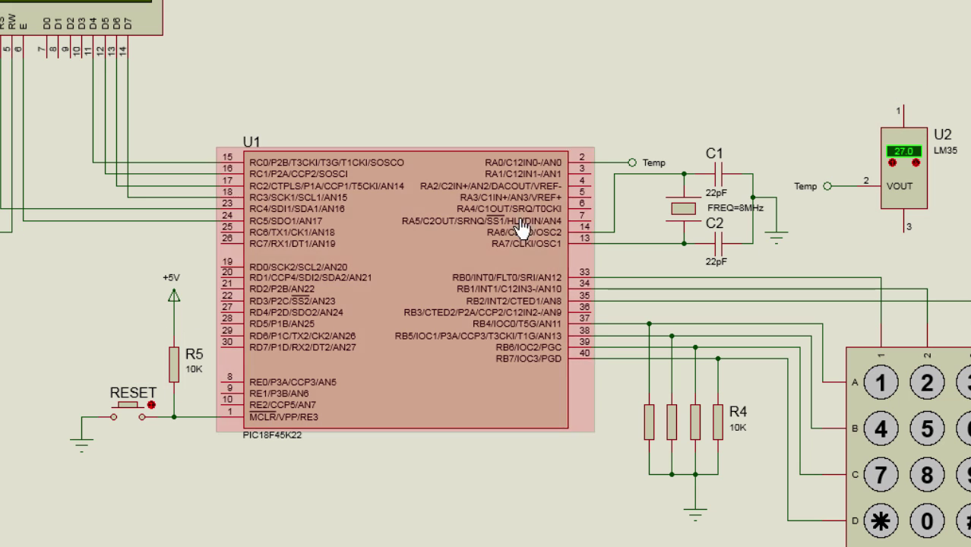
Step: Place a POWER terminal above the LM35 sensor's pin 1 and label it +5V
click(903, 81)
double_click(903, 79)
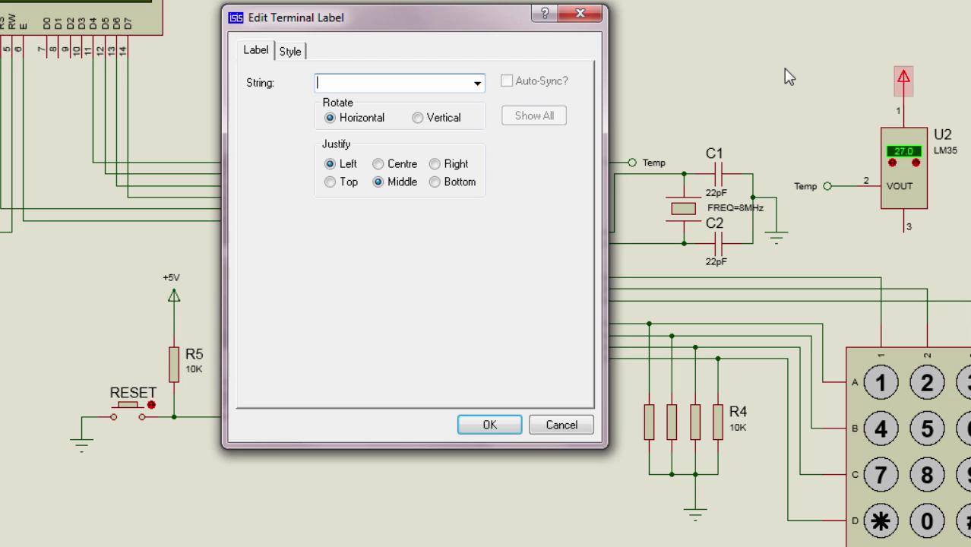
click(477, 84)
click(470, 99)
click(490, 425)
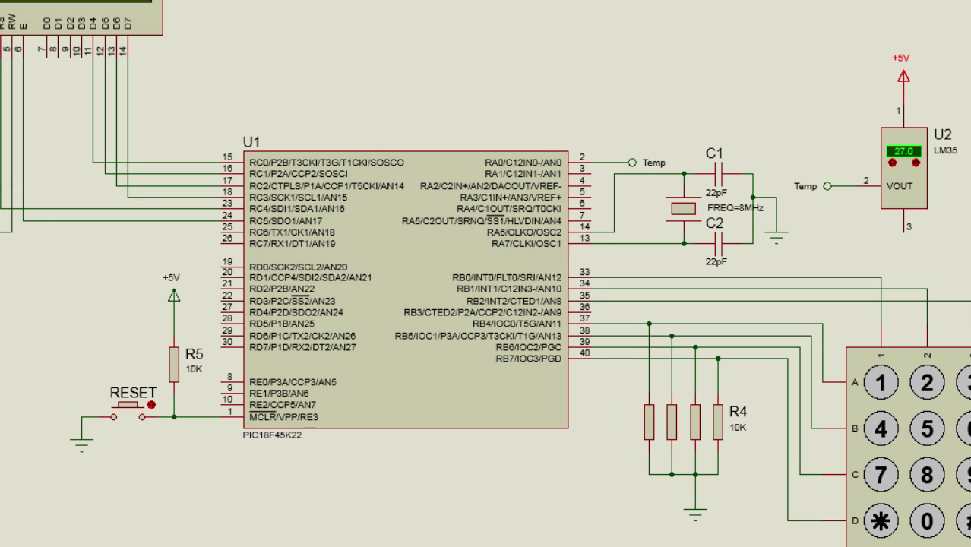
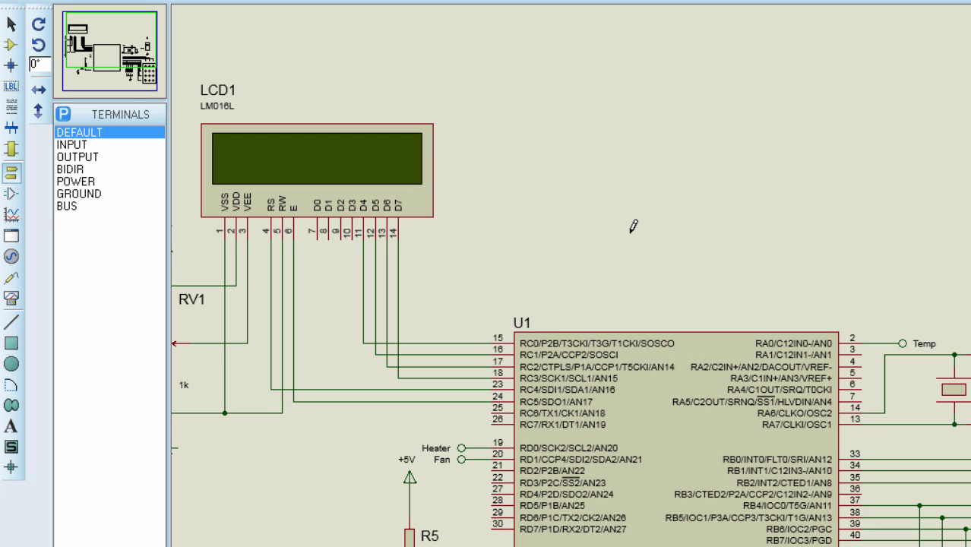
Step: Place a BC108 transistor above the microcontroller, a RELAY above it, and a 10K resistor (ERJ-14YJ103U) at the transistor's base
click(11, 44)
click(72, 156)
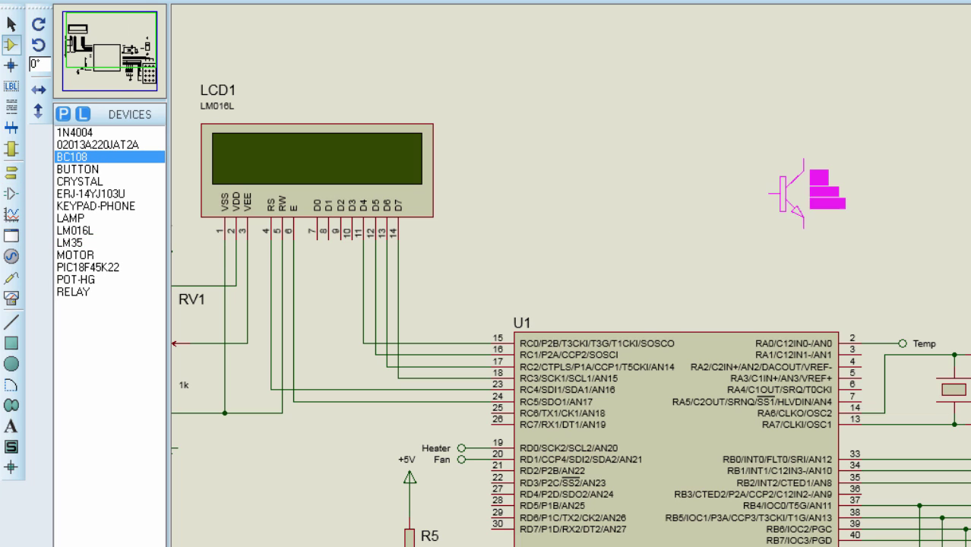
click(776, 184)
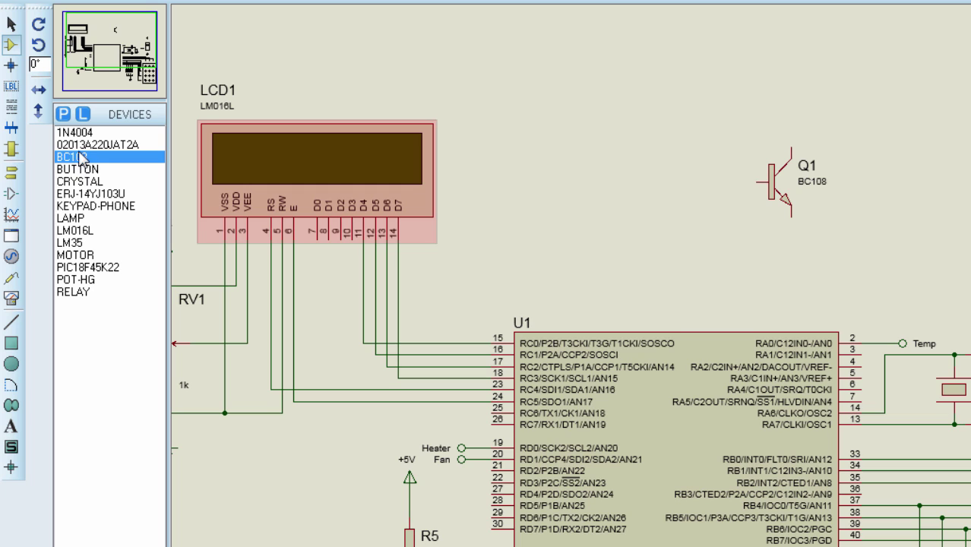
click(80, 292)
click(839, 106)
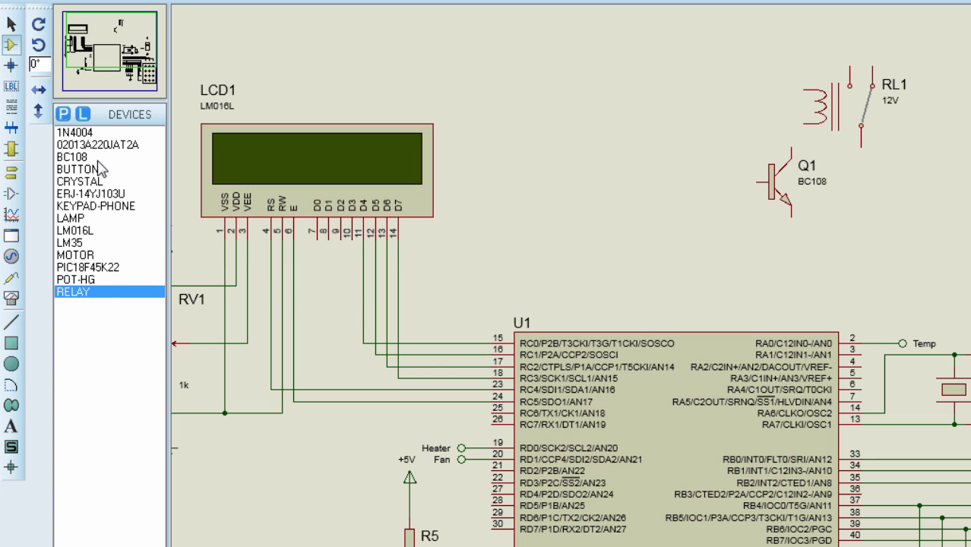
click(90, 194)
click(714, 182)
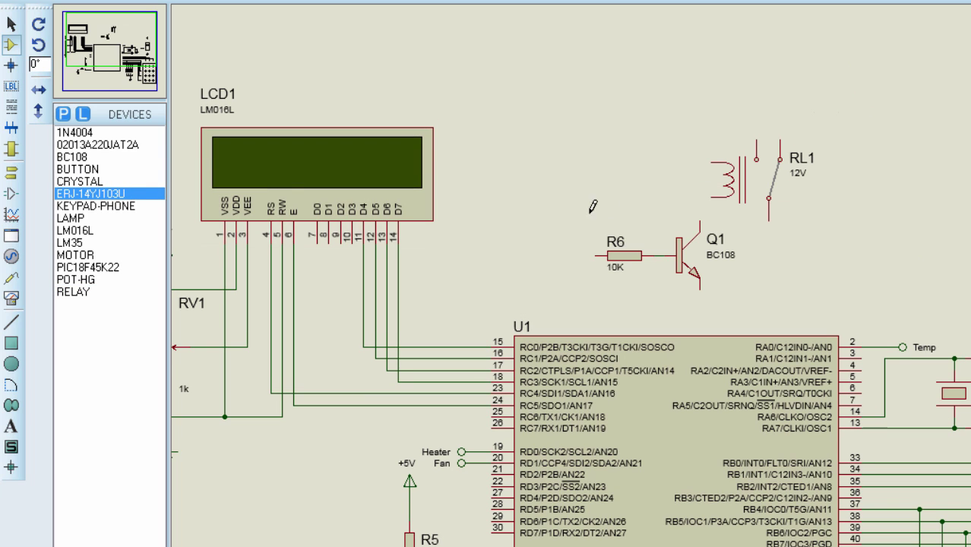
Step: Place a 1N4004 diode rotated 90° beside the relay and wire it across the coil and to the BC108's collector
click(75, 132)
click(39, 44)
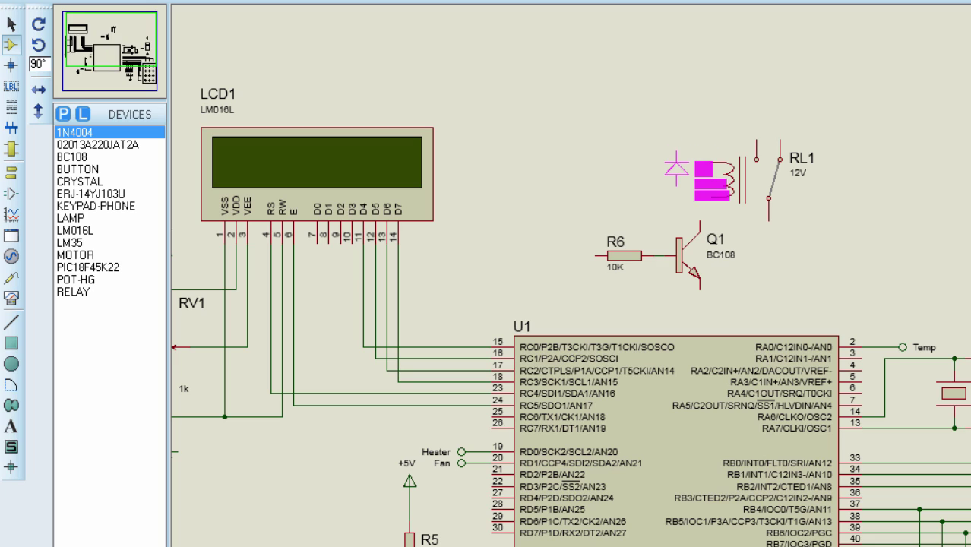
click(655, 179)
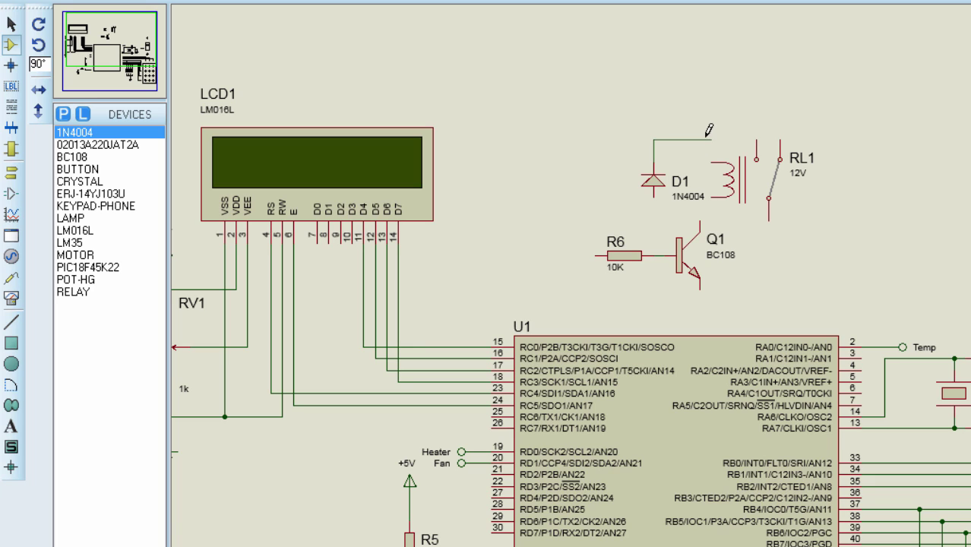
click(709, 156)
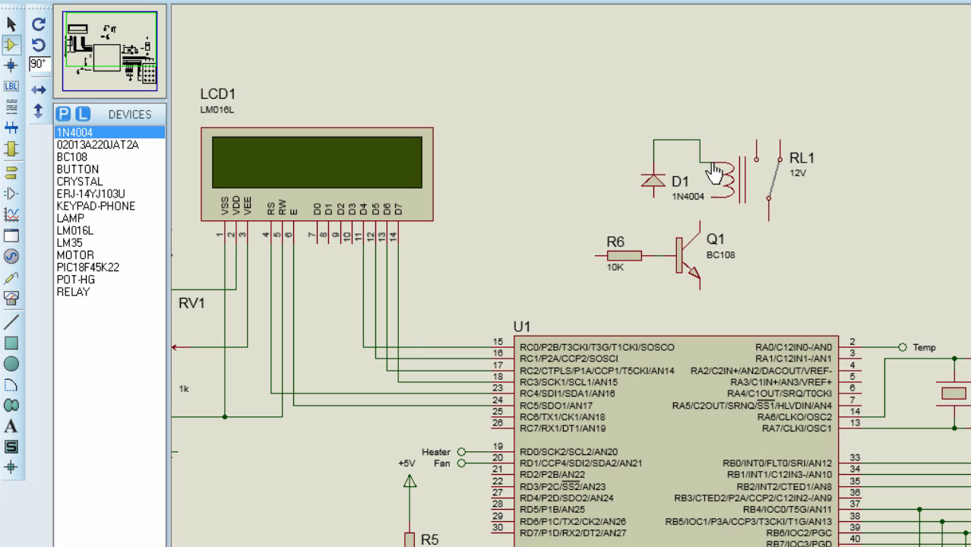
click(653, 196)
click(699, 222)
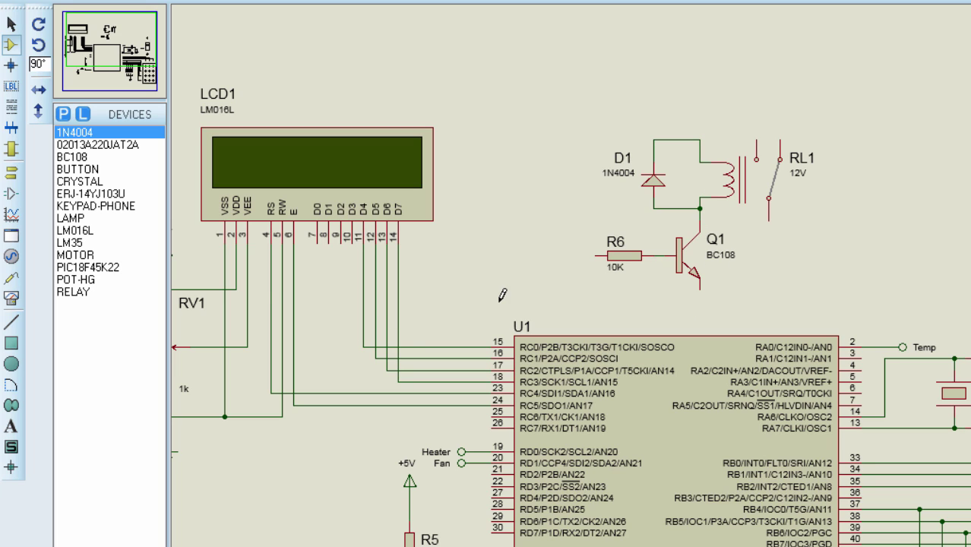
Step: Place an upright LAMP directly above the relay's left switch contact
click(82, 219)
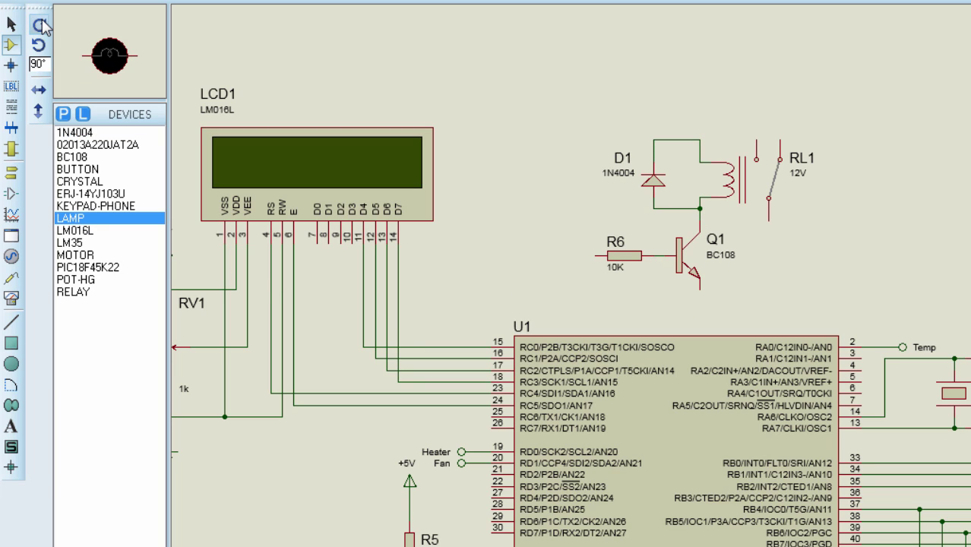
click(780, 92)
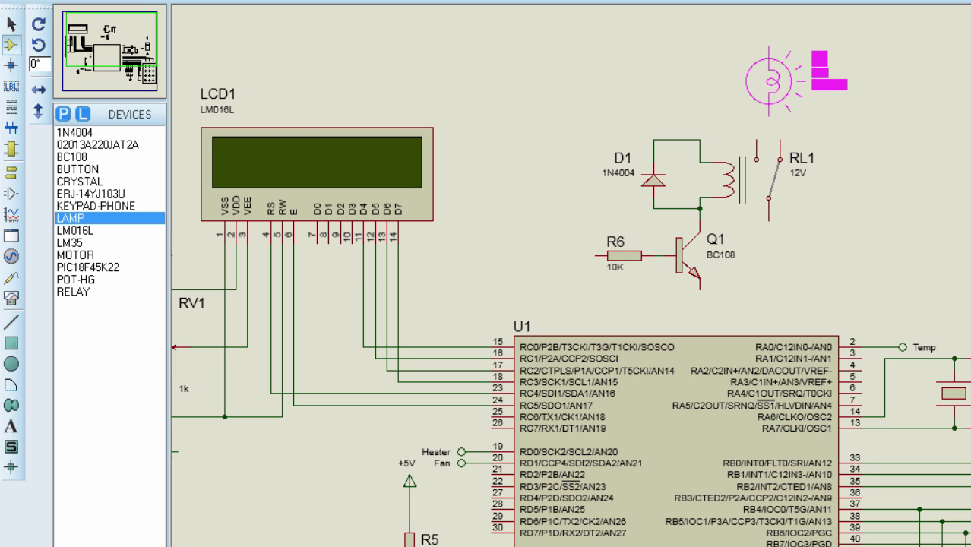
click(755, 91)
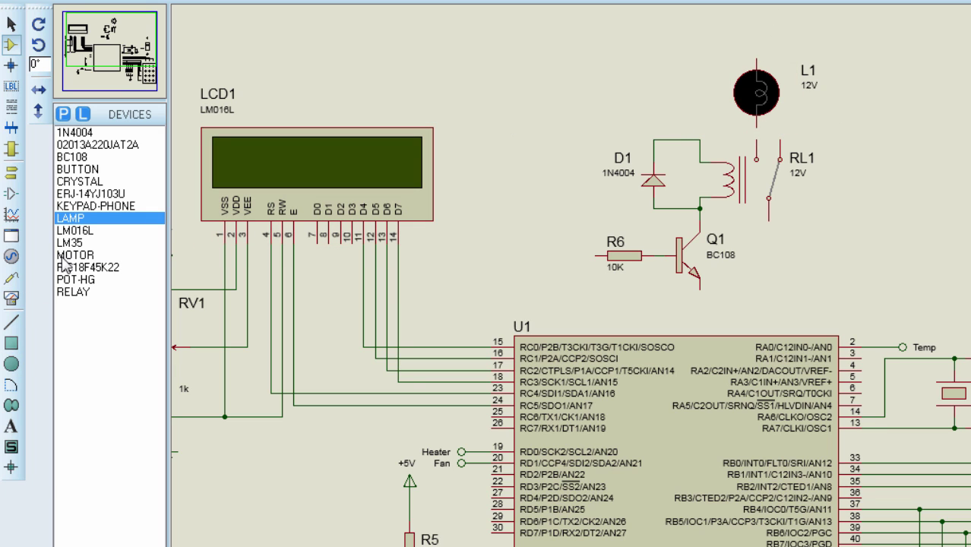
Step: Place a POWER terminal on the lamp's upper end and label it +12V
click(11, 172)
click(82, 182)
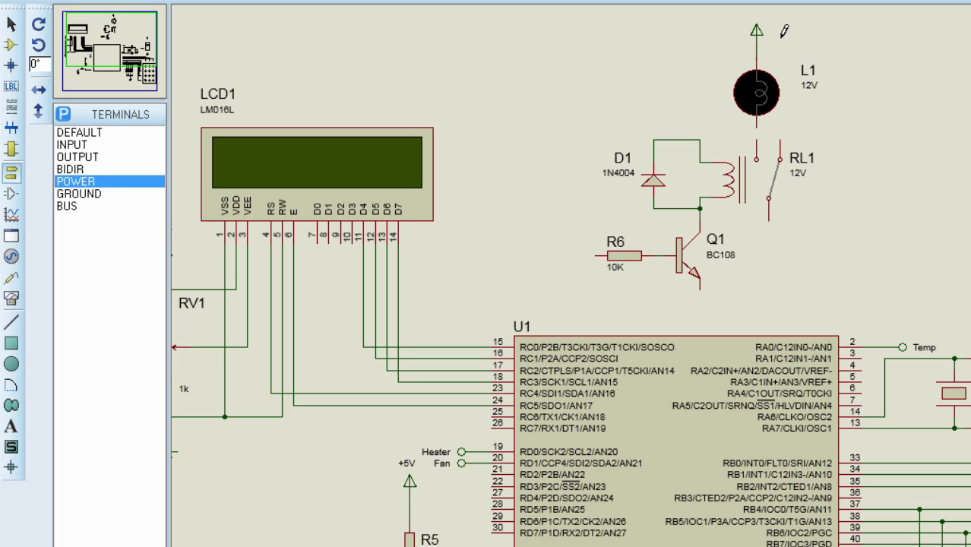
double_click(756, 32)
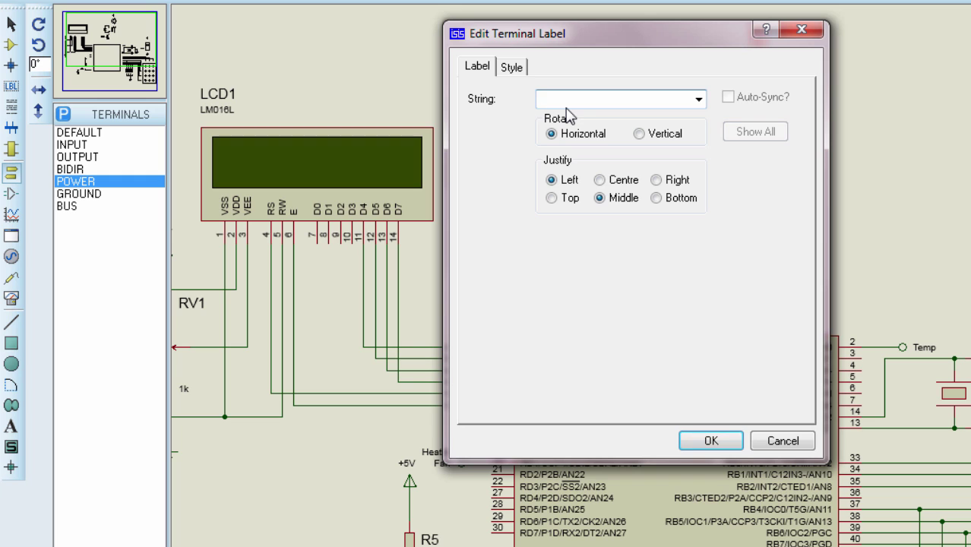
text(+12V)
click(699, 440)
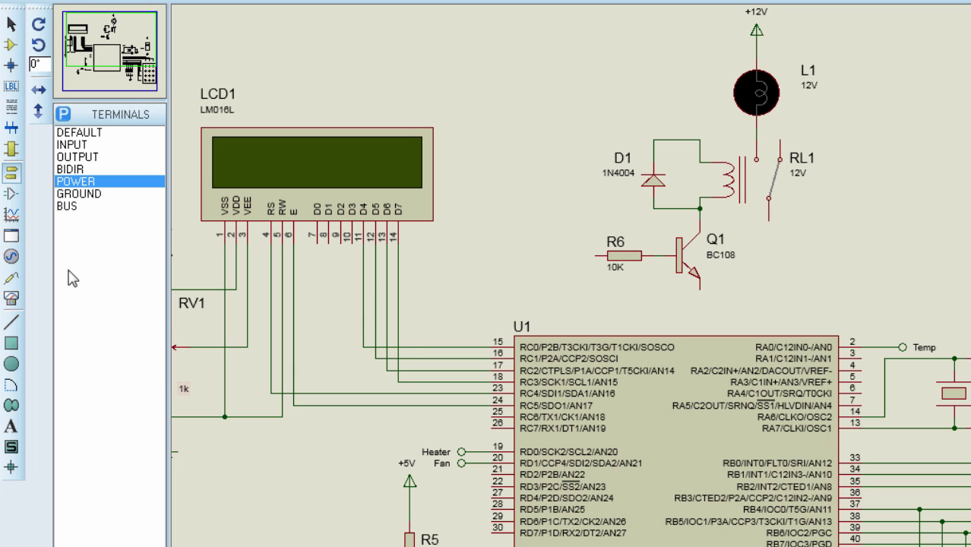
Step: Connect one GROUND terminal to the relay's lower switch contact and another to the BC108's emitter
click(78, 194)
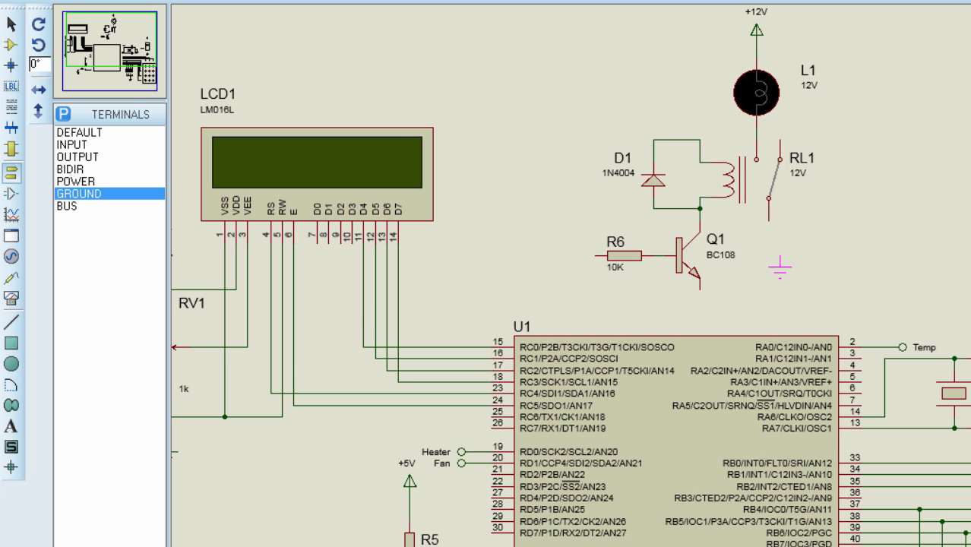
click(778, 248)
click(769, 221)
click(778, 231)
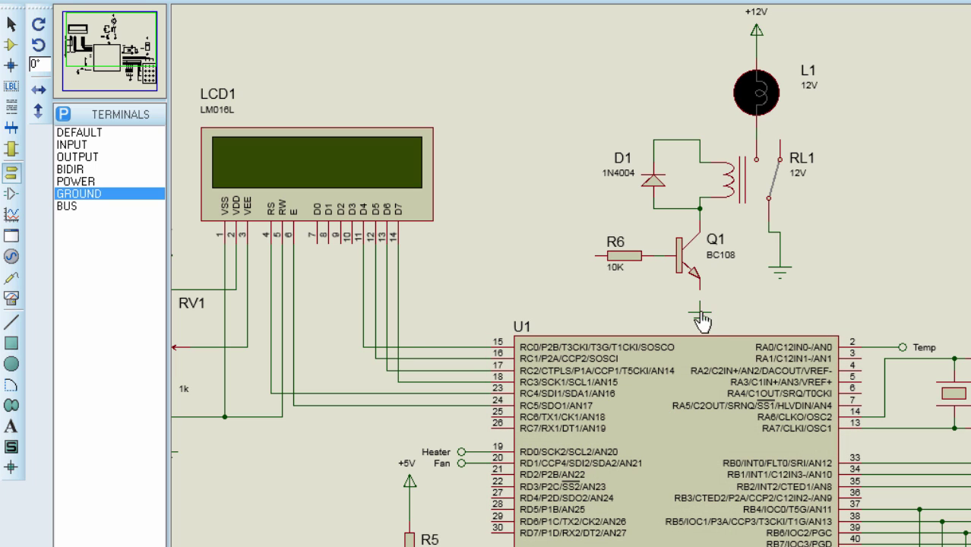
click(699, 301)
Step: Place a POWER terminal labelled +5V above the diode and wire it to the line joining the diode and relay coil
click(76, 180)
double_click(682, 106)
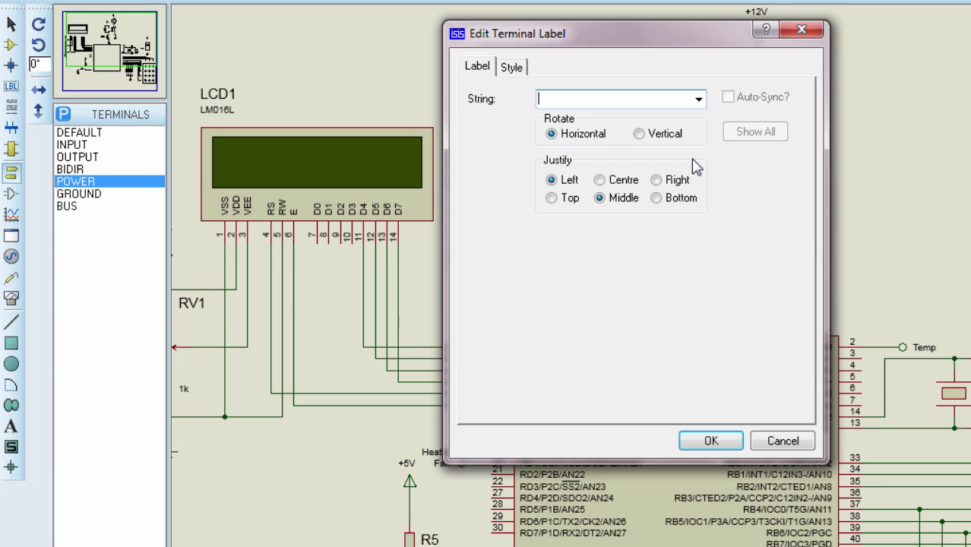
click(698, 99)
click(694, 117)
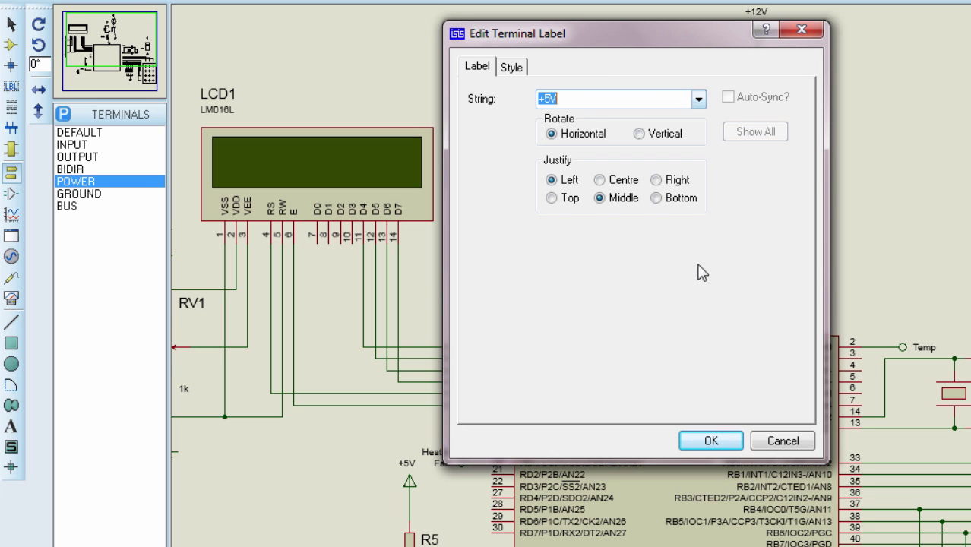
click(710, 440)
click(676, 108)
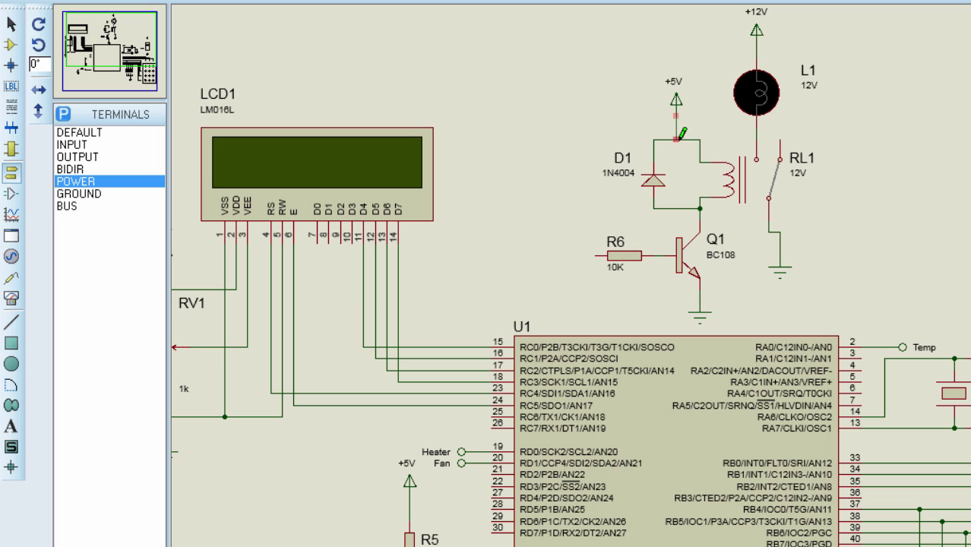
click(675, 140)
Step: Place a DEFAULT terminal at the free end of the 10K resistor R6 and label it Heater
click(95, 132)
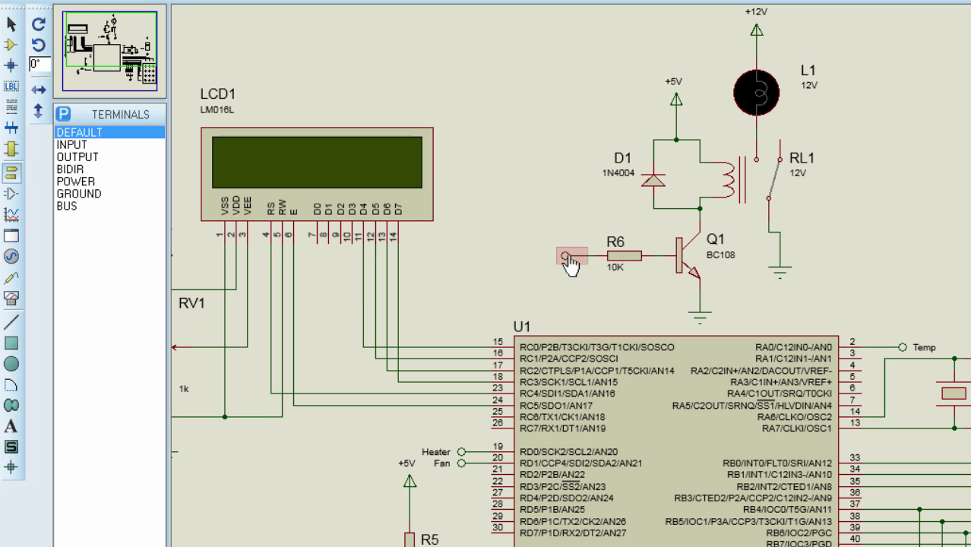
click(566, 257)
double_click(566, 257)
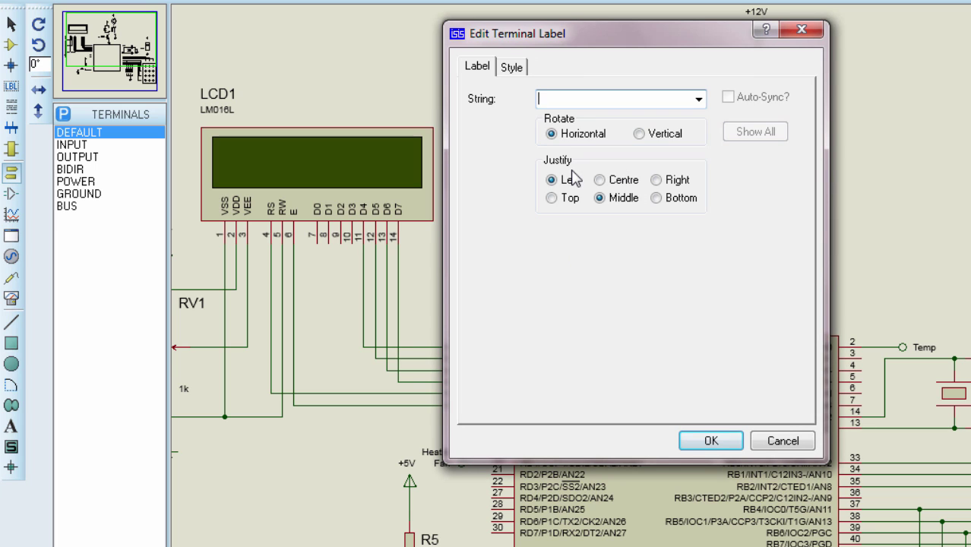
text(Heater)
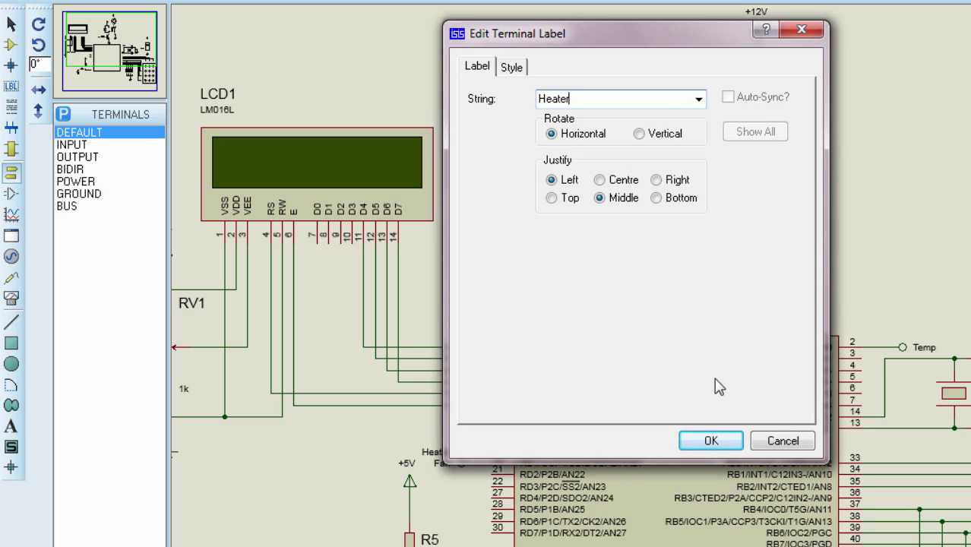
click(713, 441)
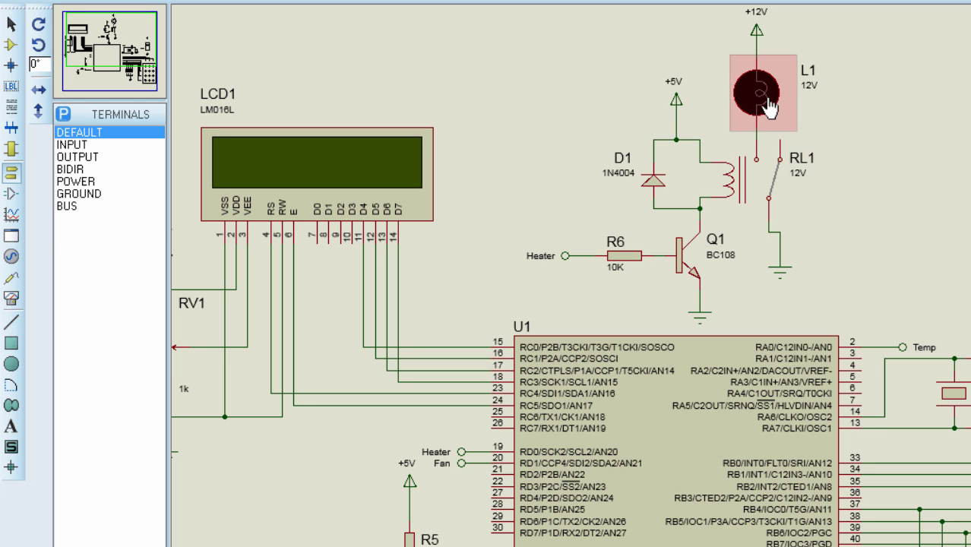
Step: Change the part reference of lamp L1 to HEATER
right_click(728, 99)
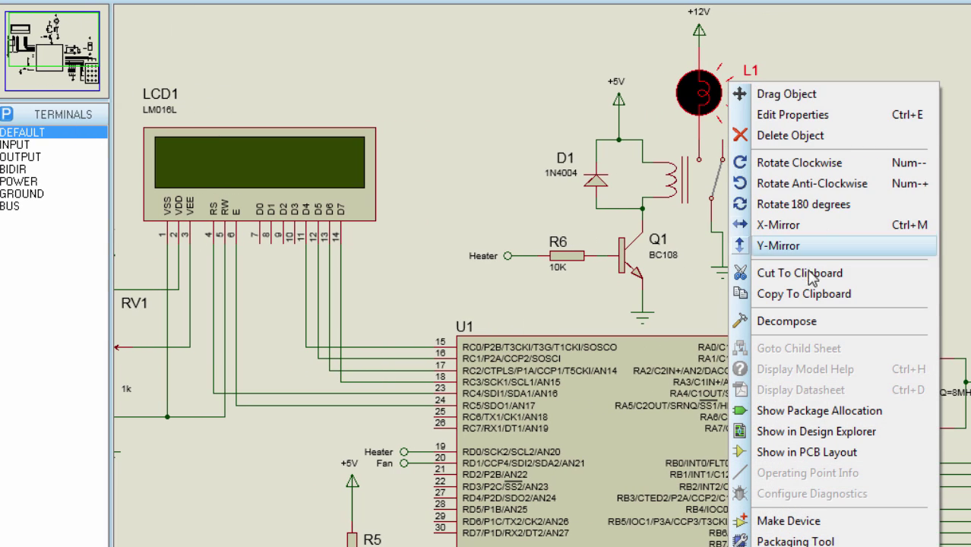
click(811, 115)
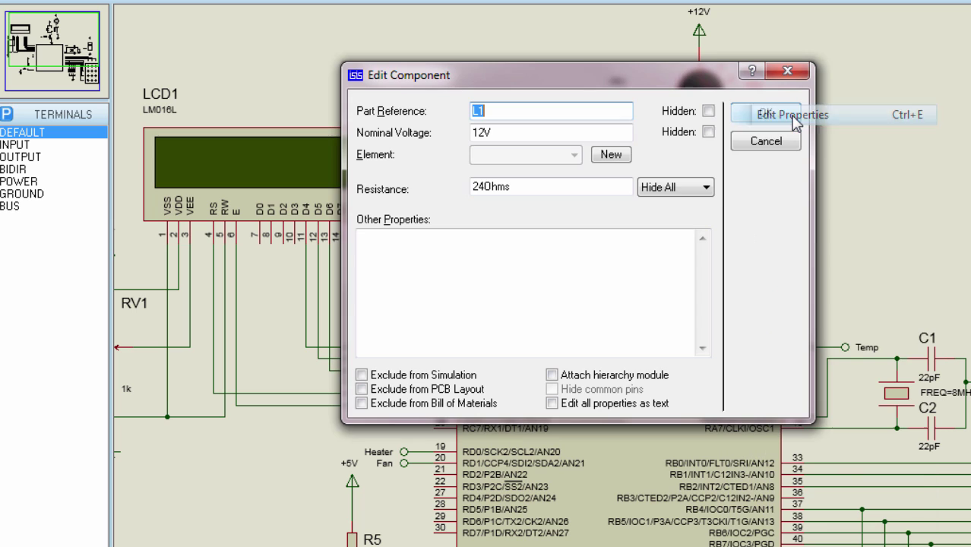
text(HEATER)
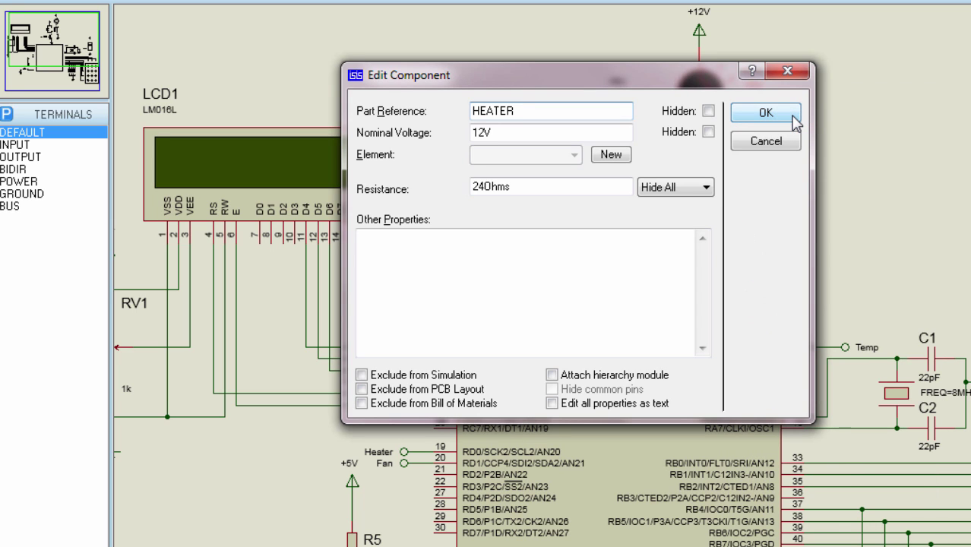
click(725, 112)
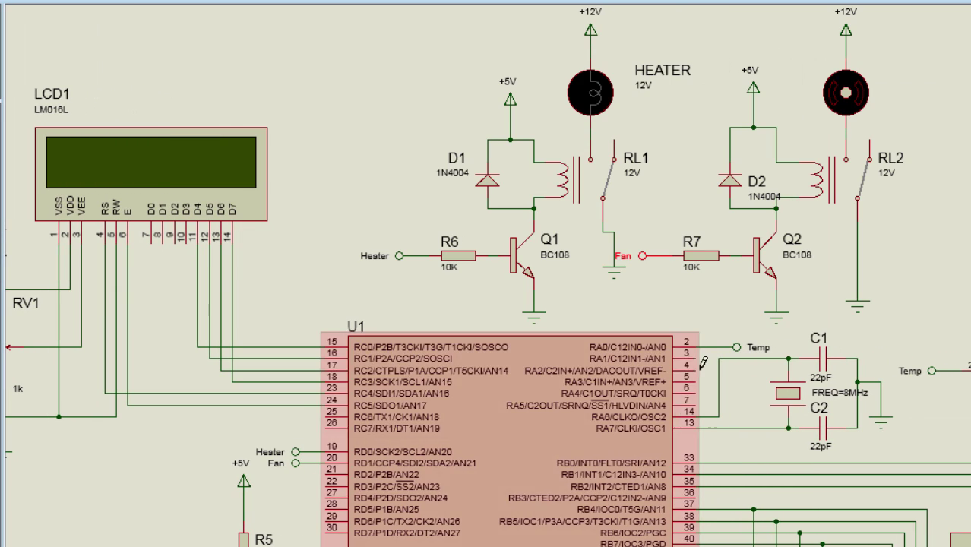
Step: Move the Fan label to just above its terminal beside resistor R7
drag(622, 259, 637, 246)
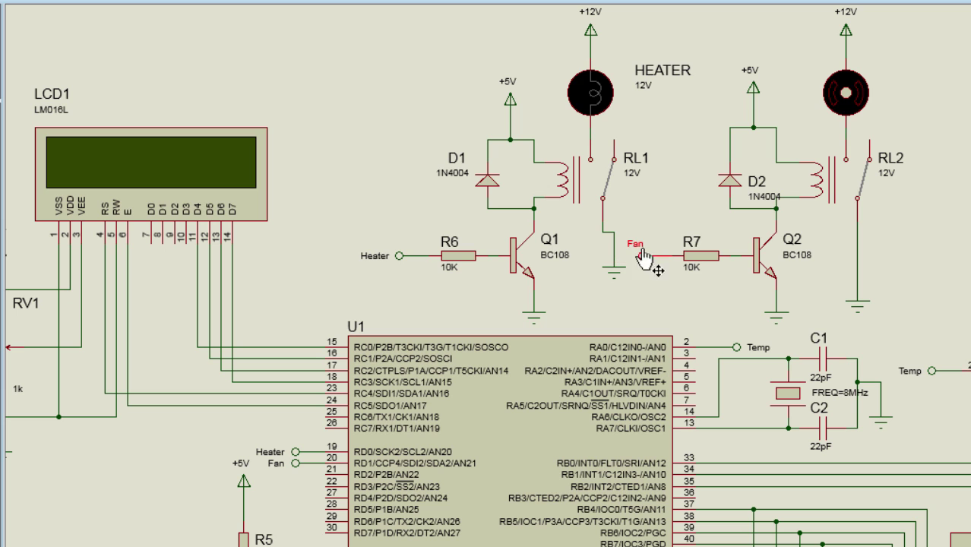